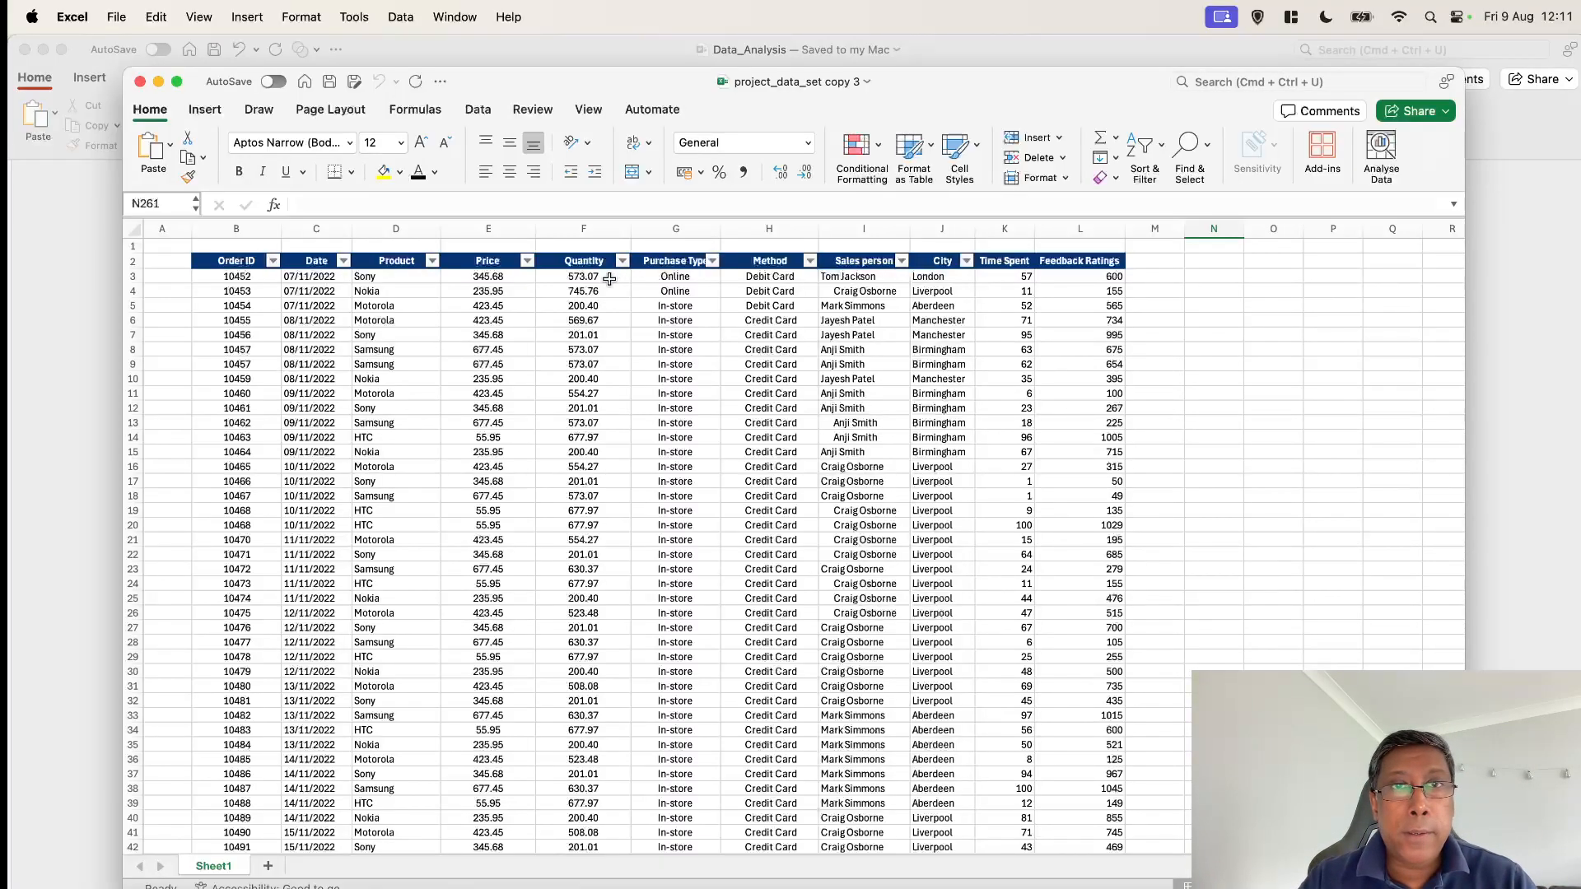
Copy the whole Quantity column and paste it into column P as a helper column
click(588, 231)
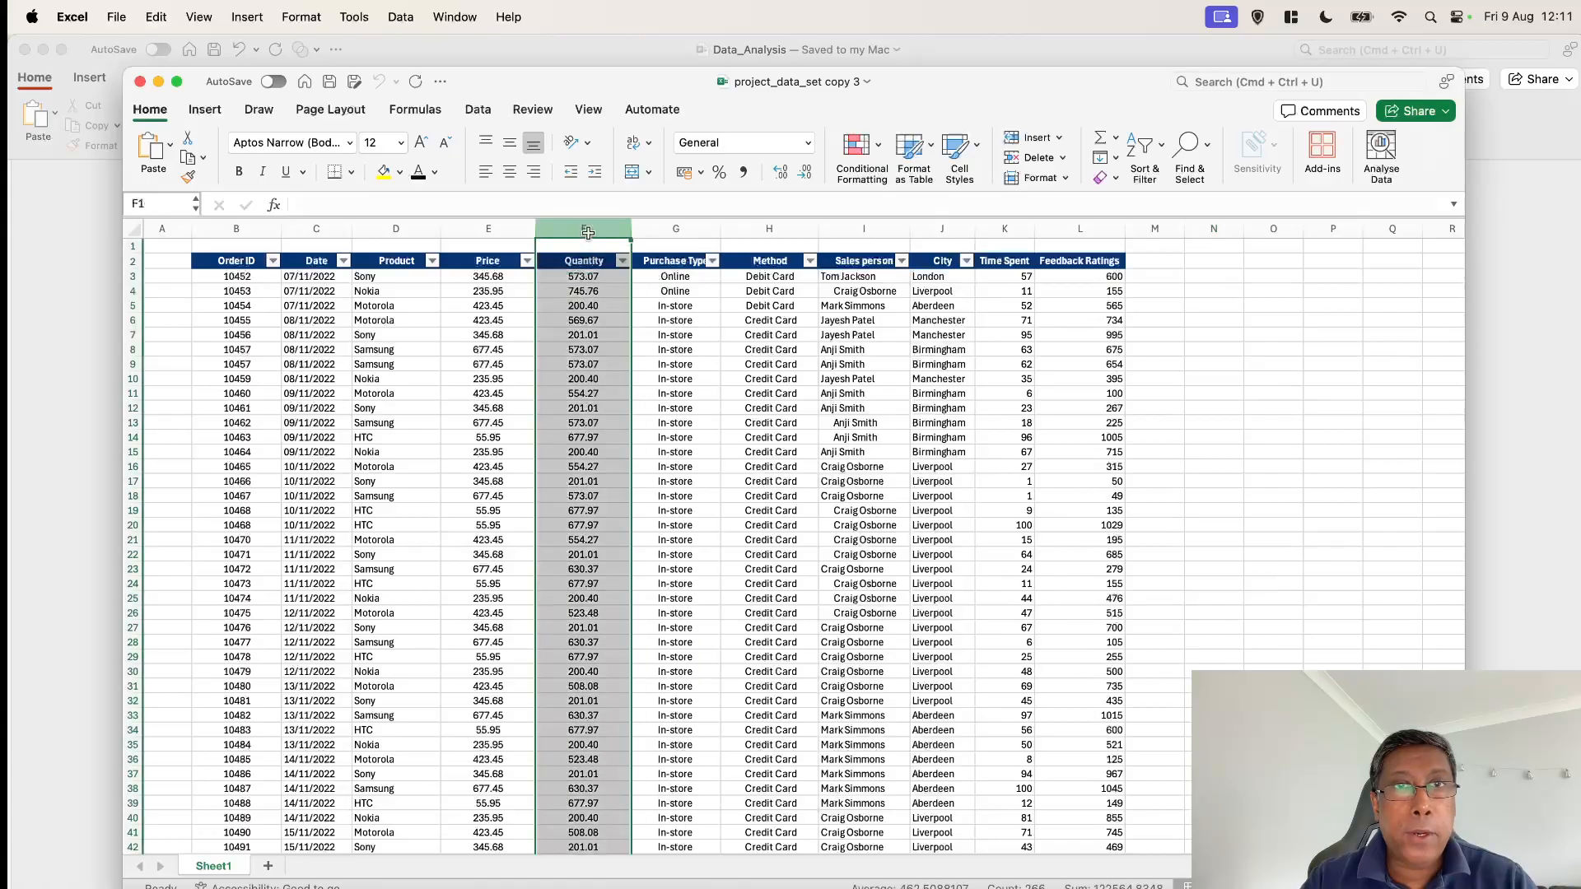
click(595, 305)
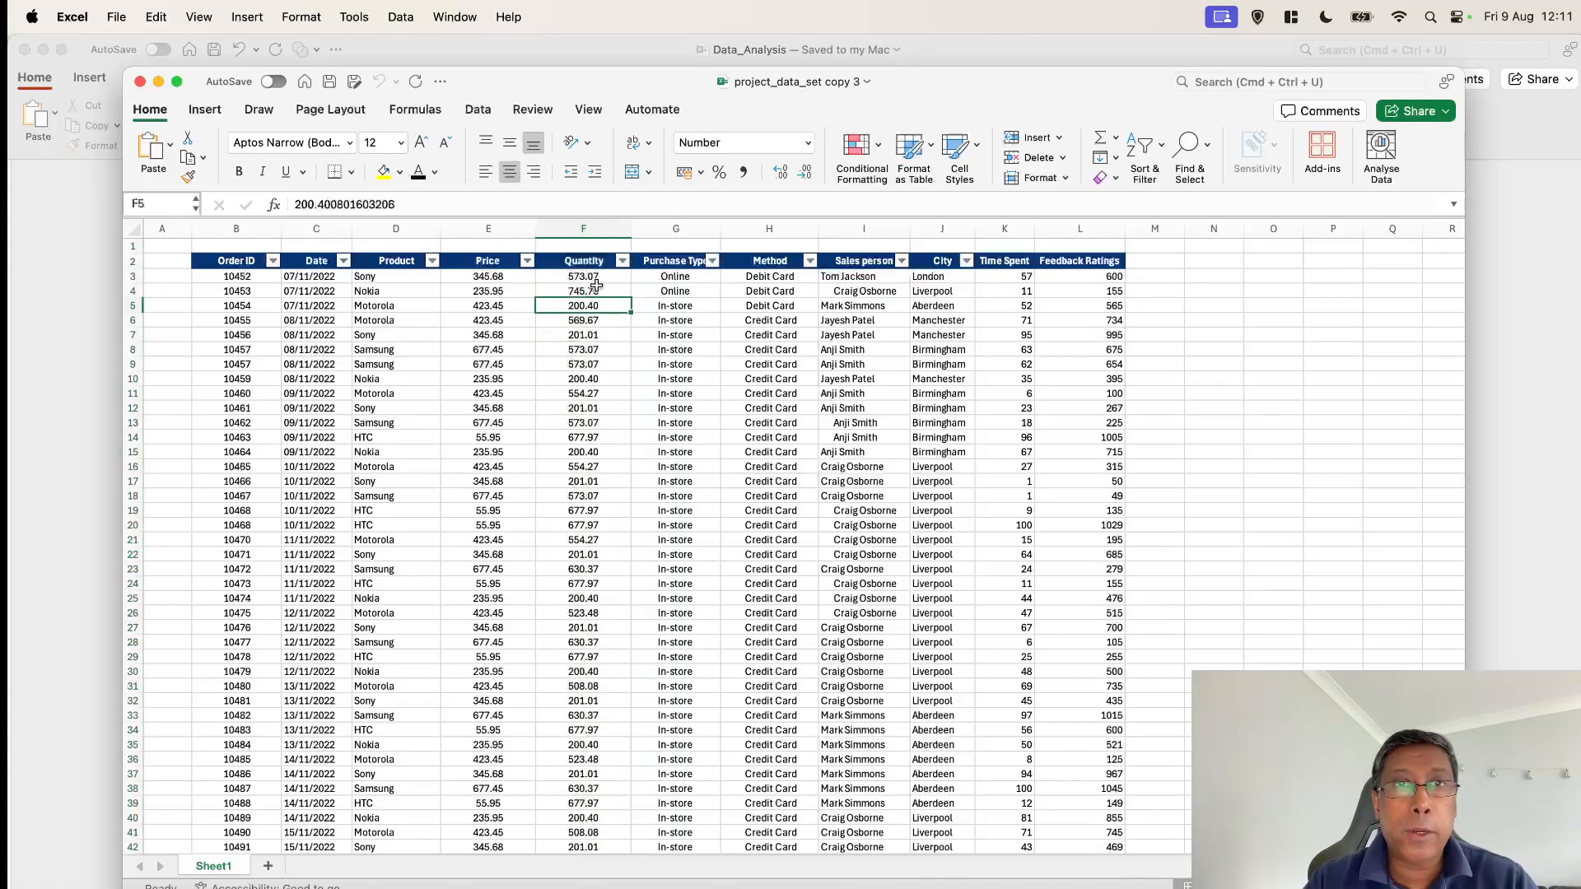
click(594, 278)
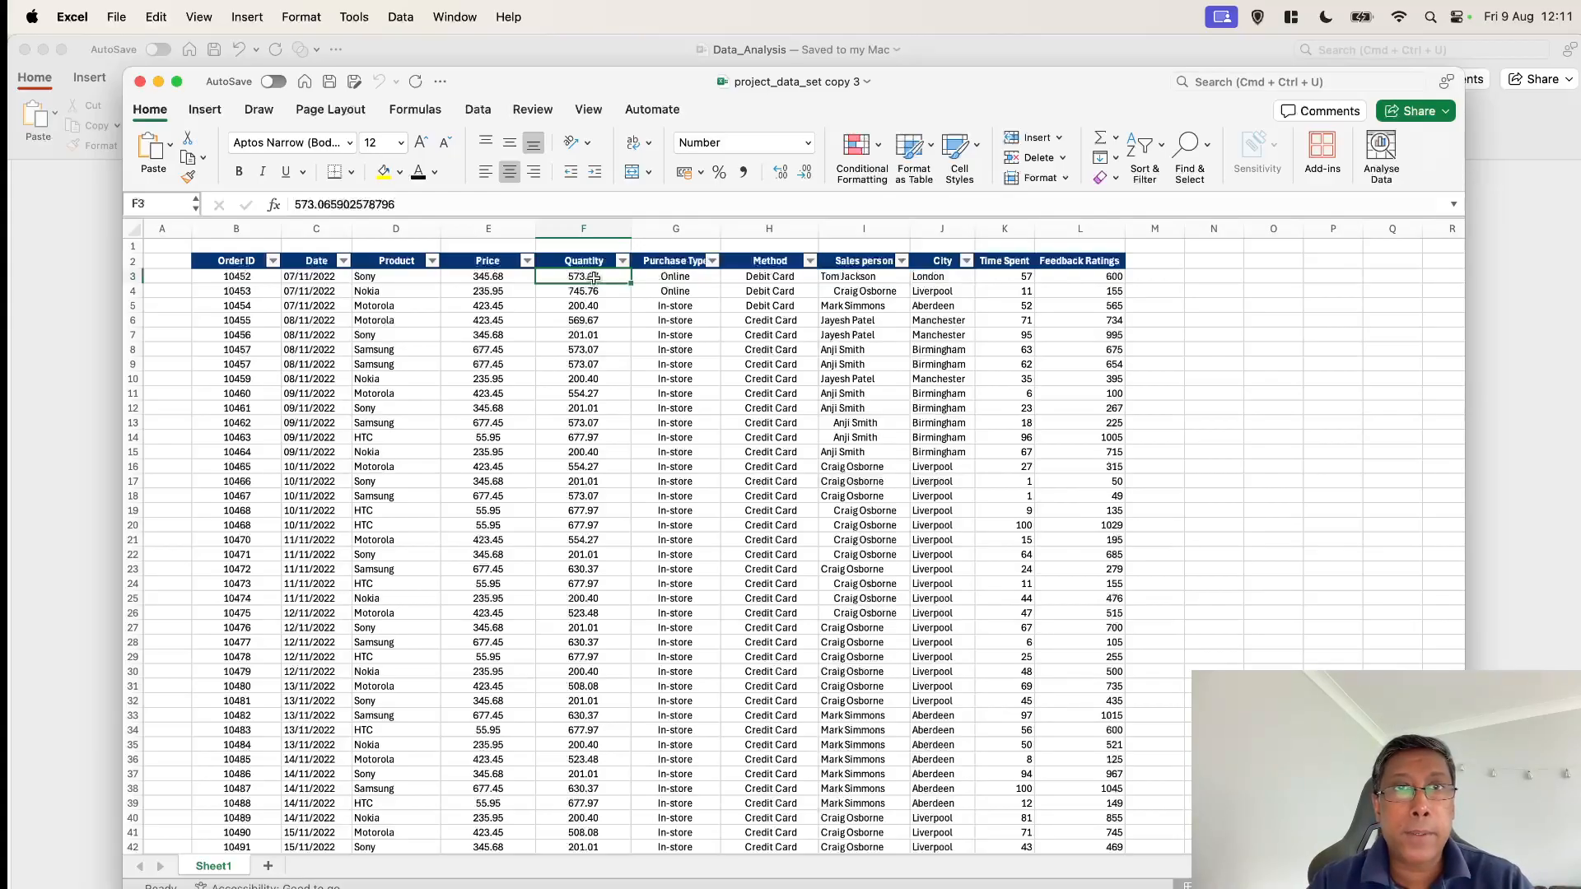
click(585, 261)
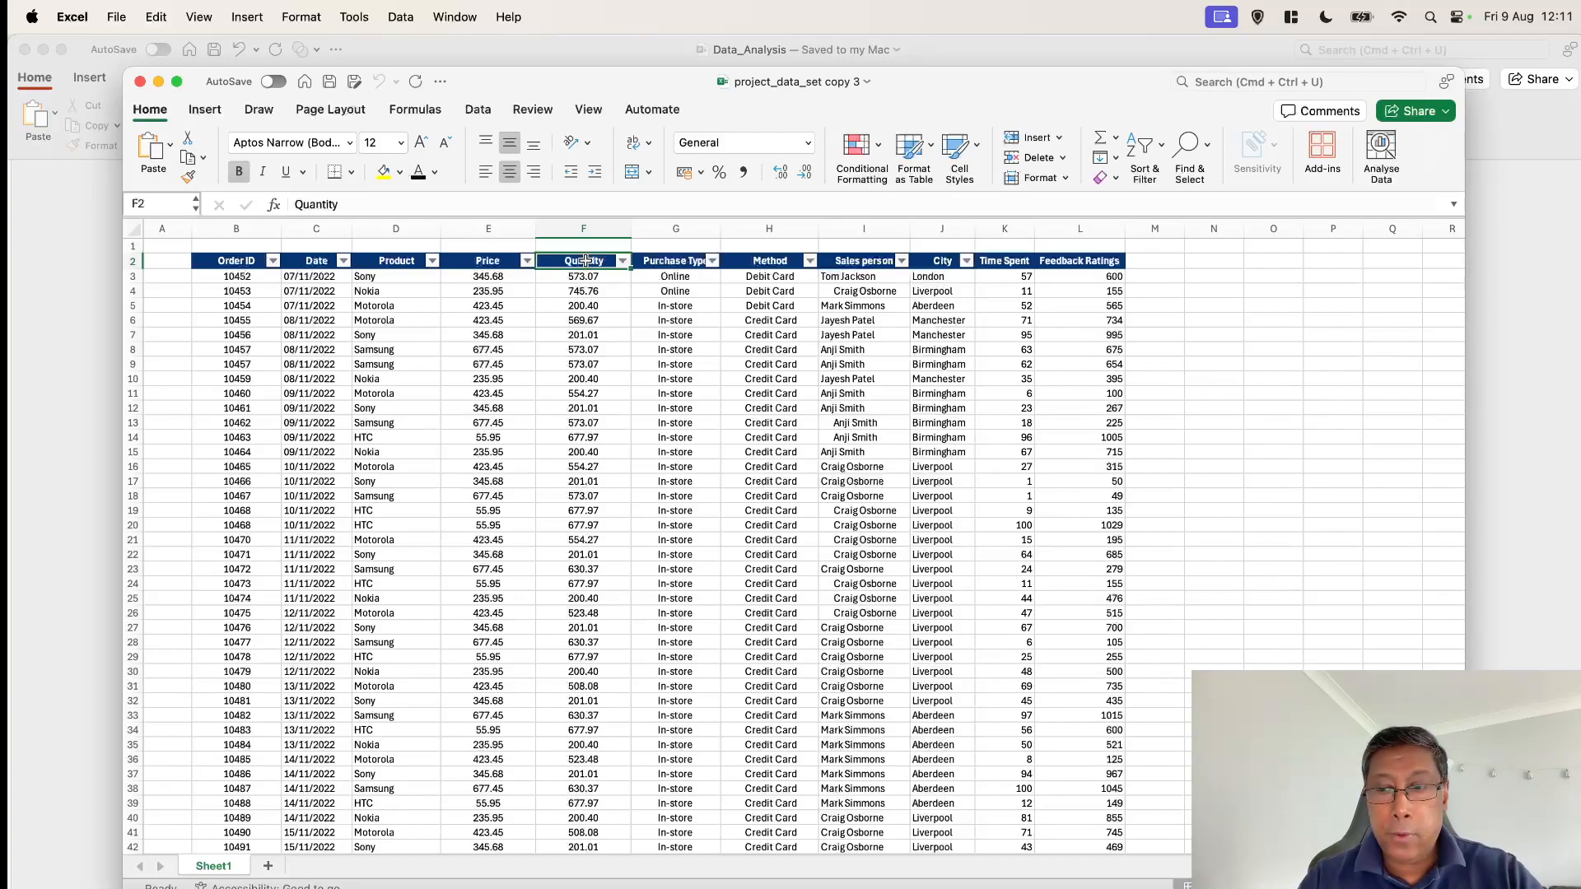
key(super+shift+Down)
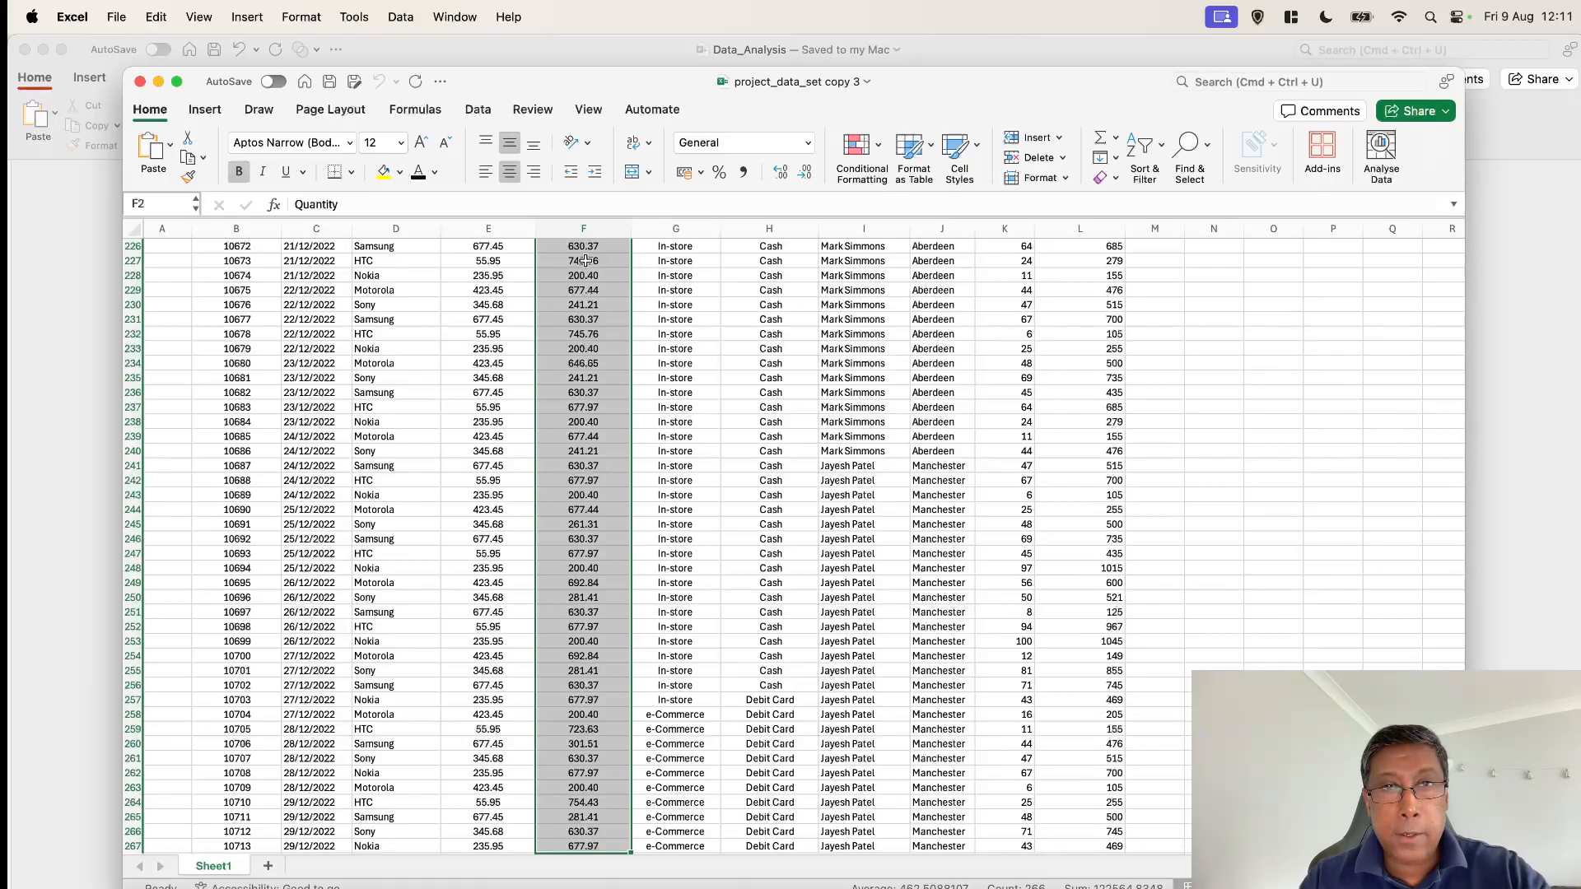
scroll(586, 261, up, 20)
key(super+c)
scroll(1316, 270, right, 1)
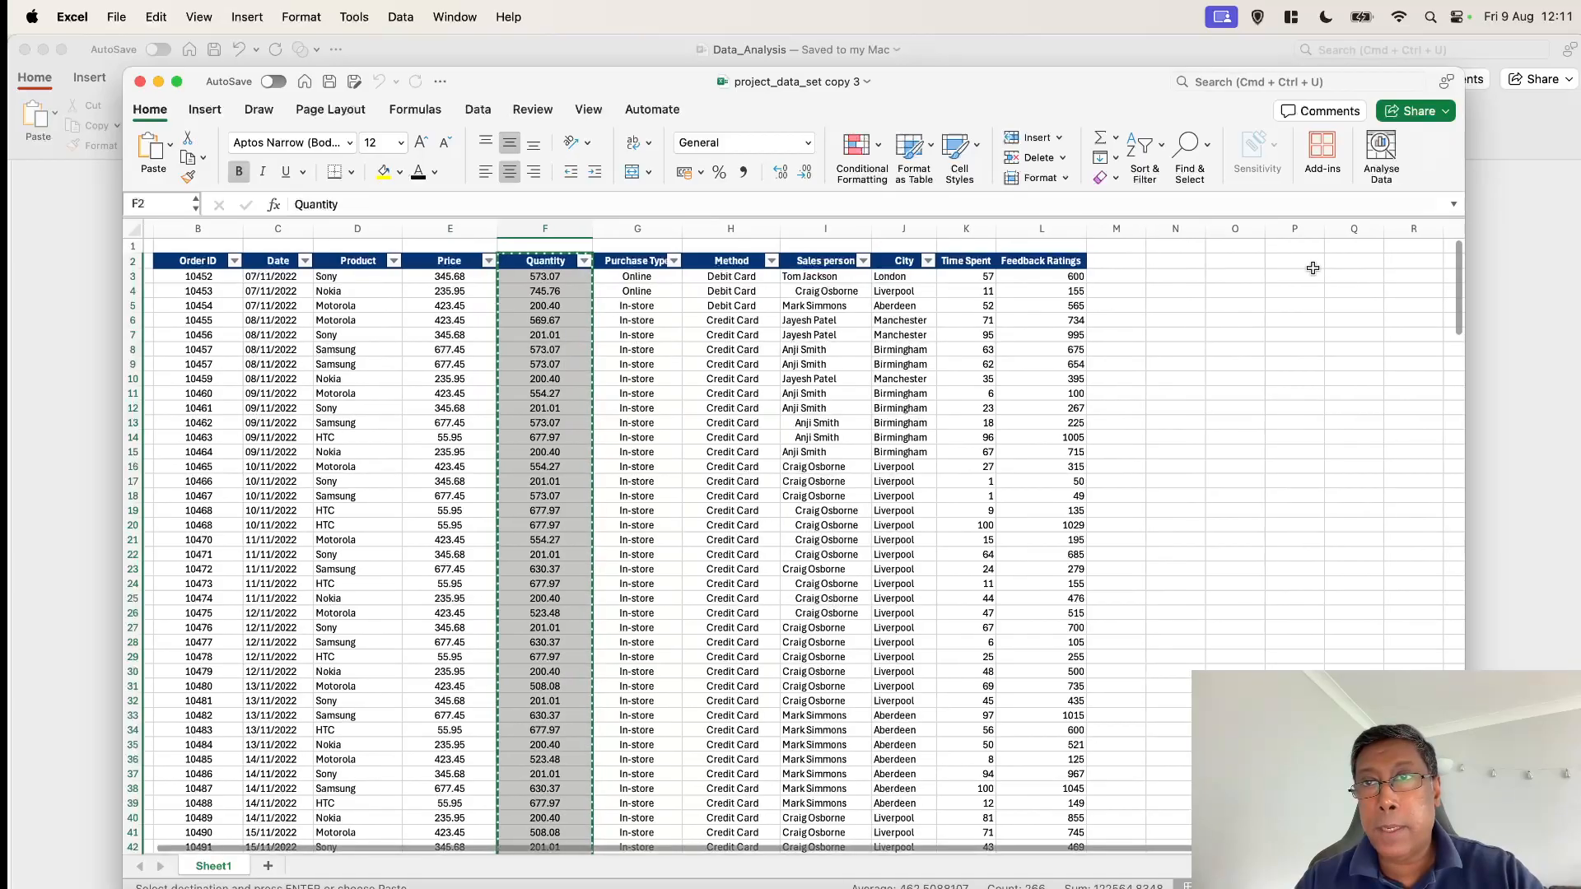
click(1310, 262)
key(super+v)
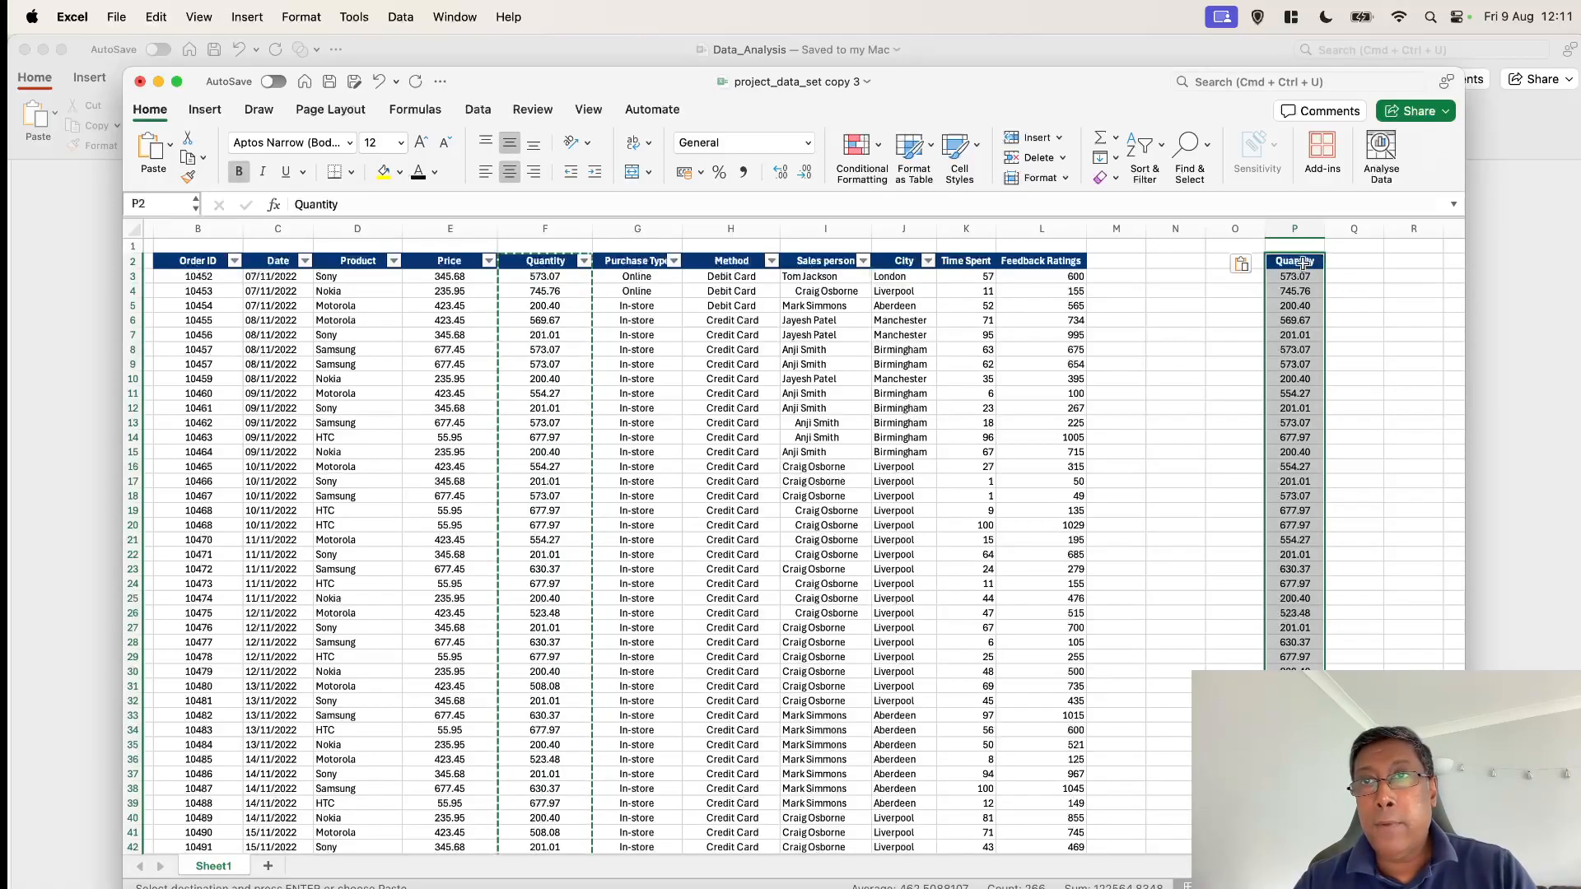
Replace the first helper value with the formula =ROUNDUP(F3,0) to round the quantity up to a whole number
click(1371, 272)
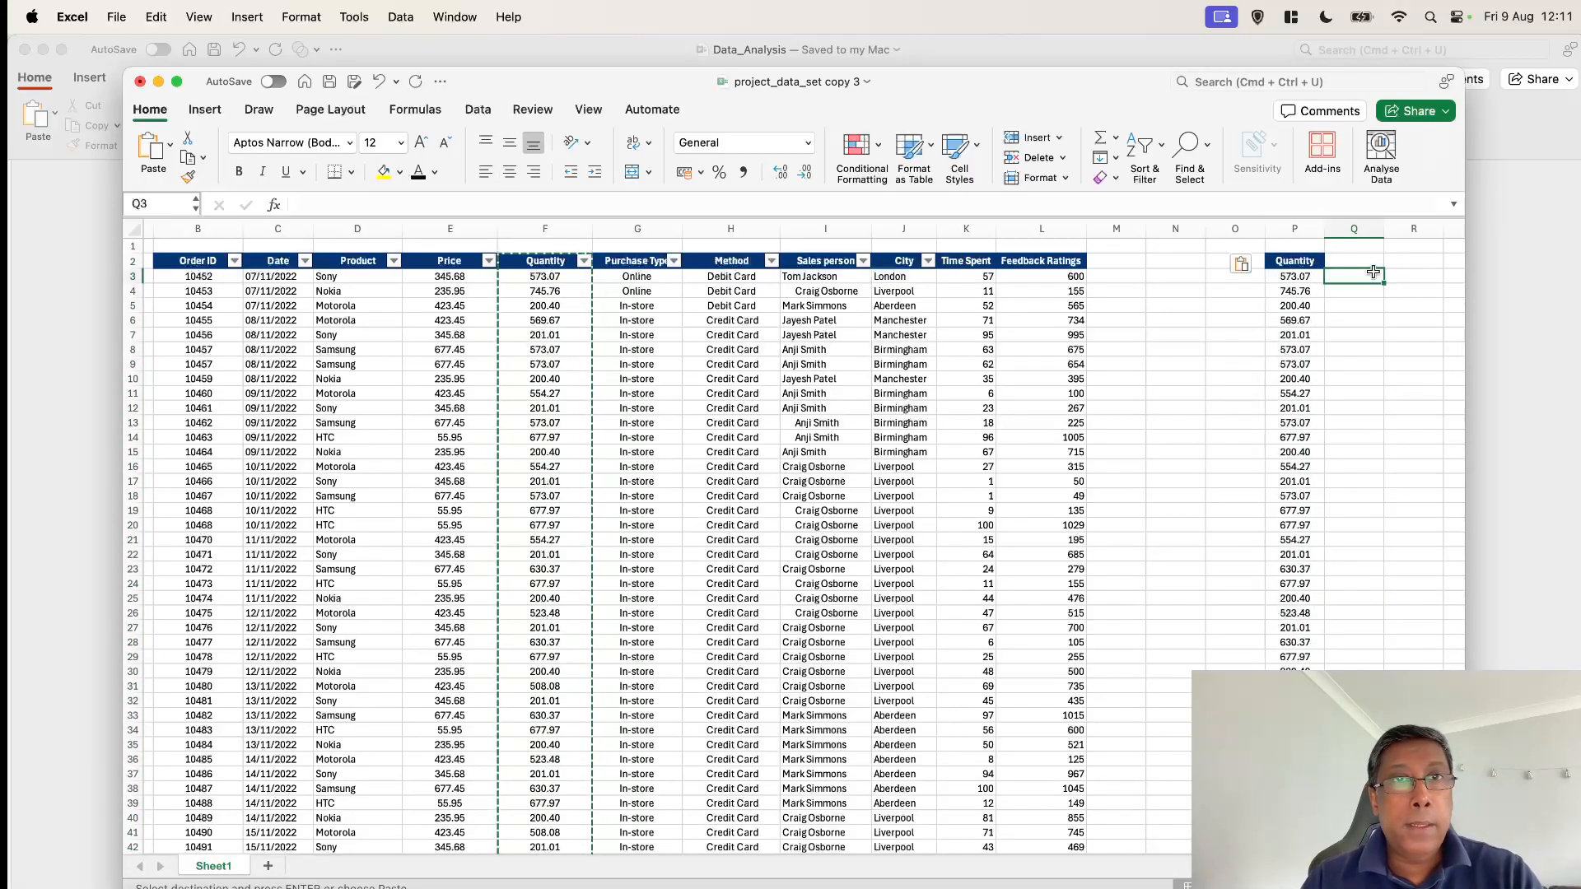
click(1296, 277)
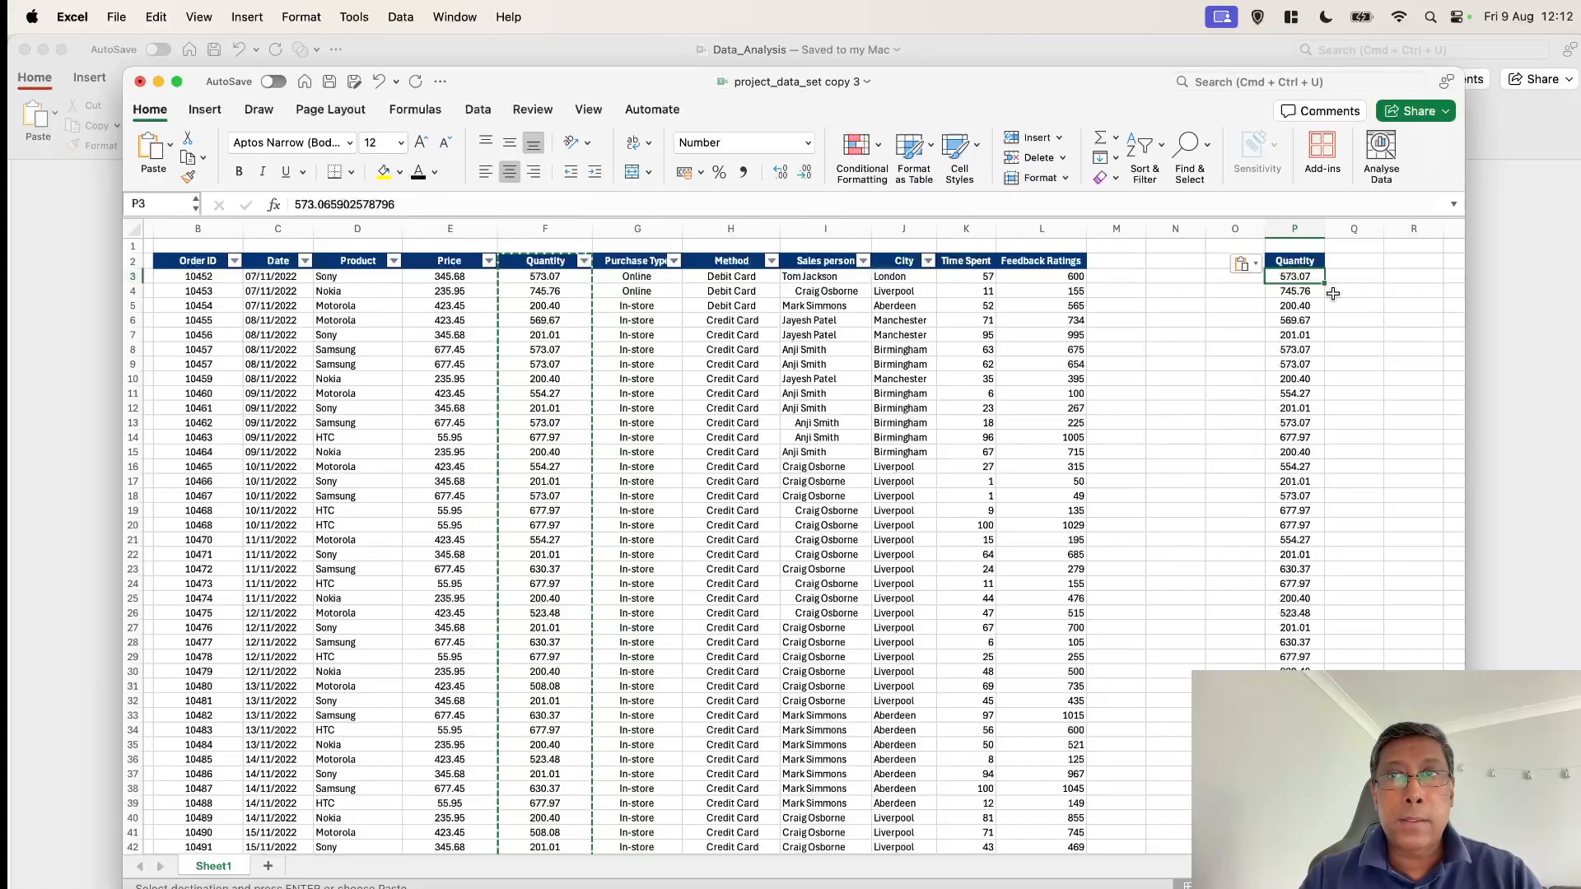
drag(525, 205, 181, 194)
text(=R)
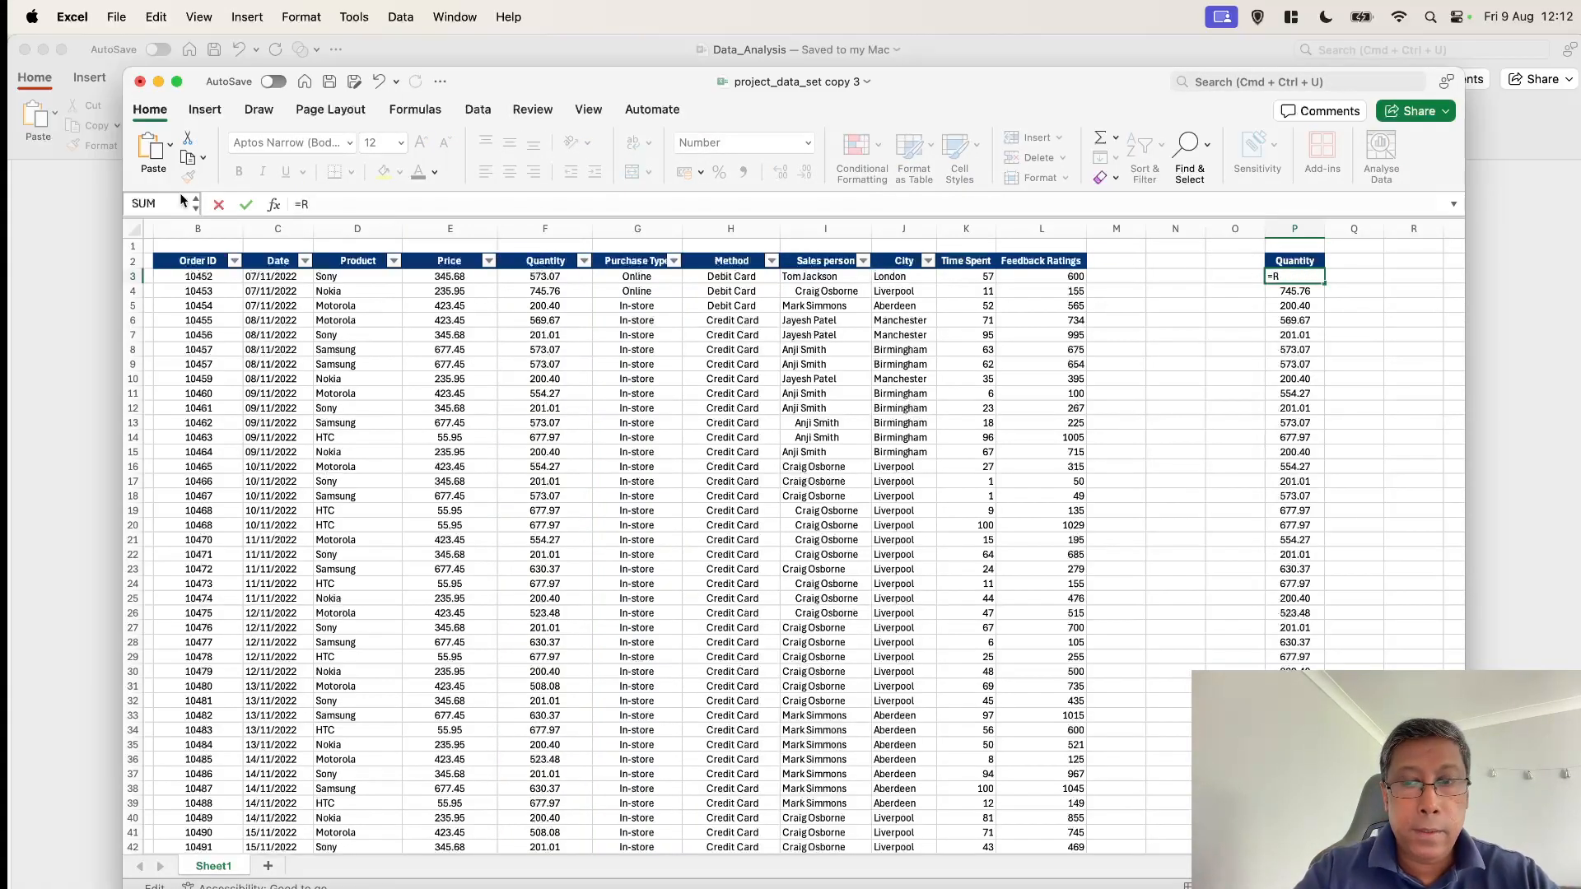
text(OU)
click(336, 277)
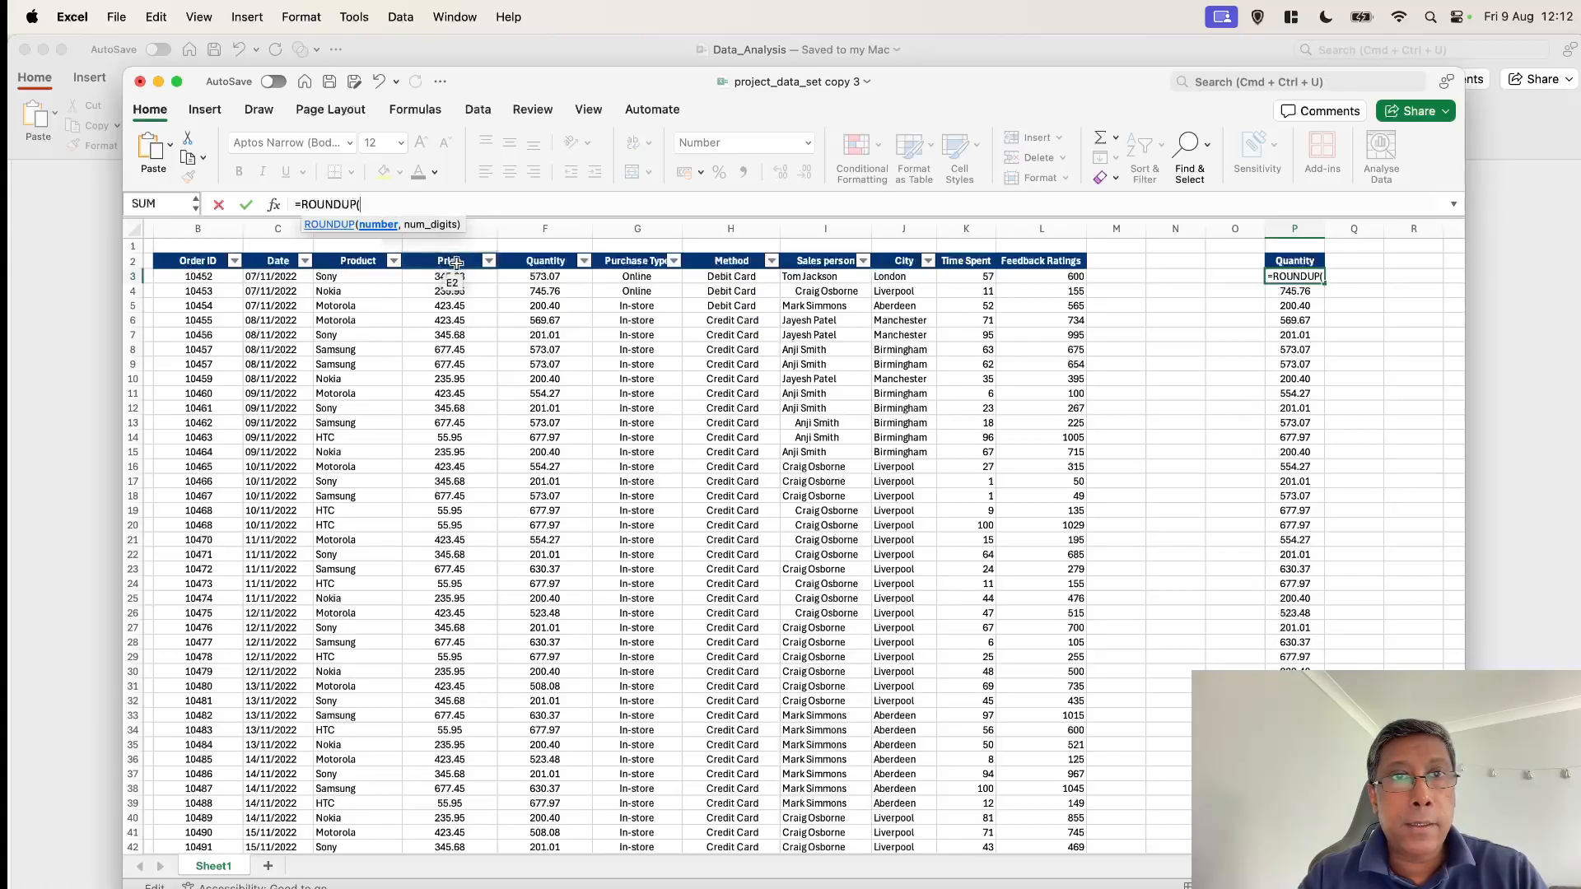
click(559, 282)
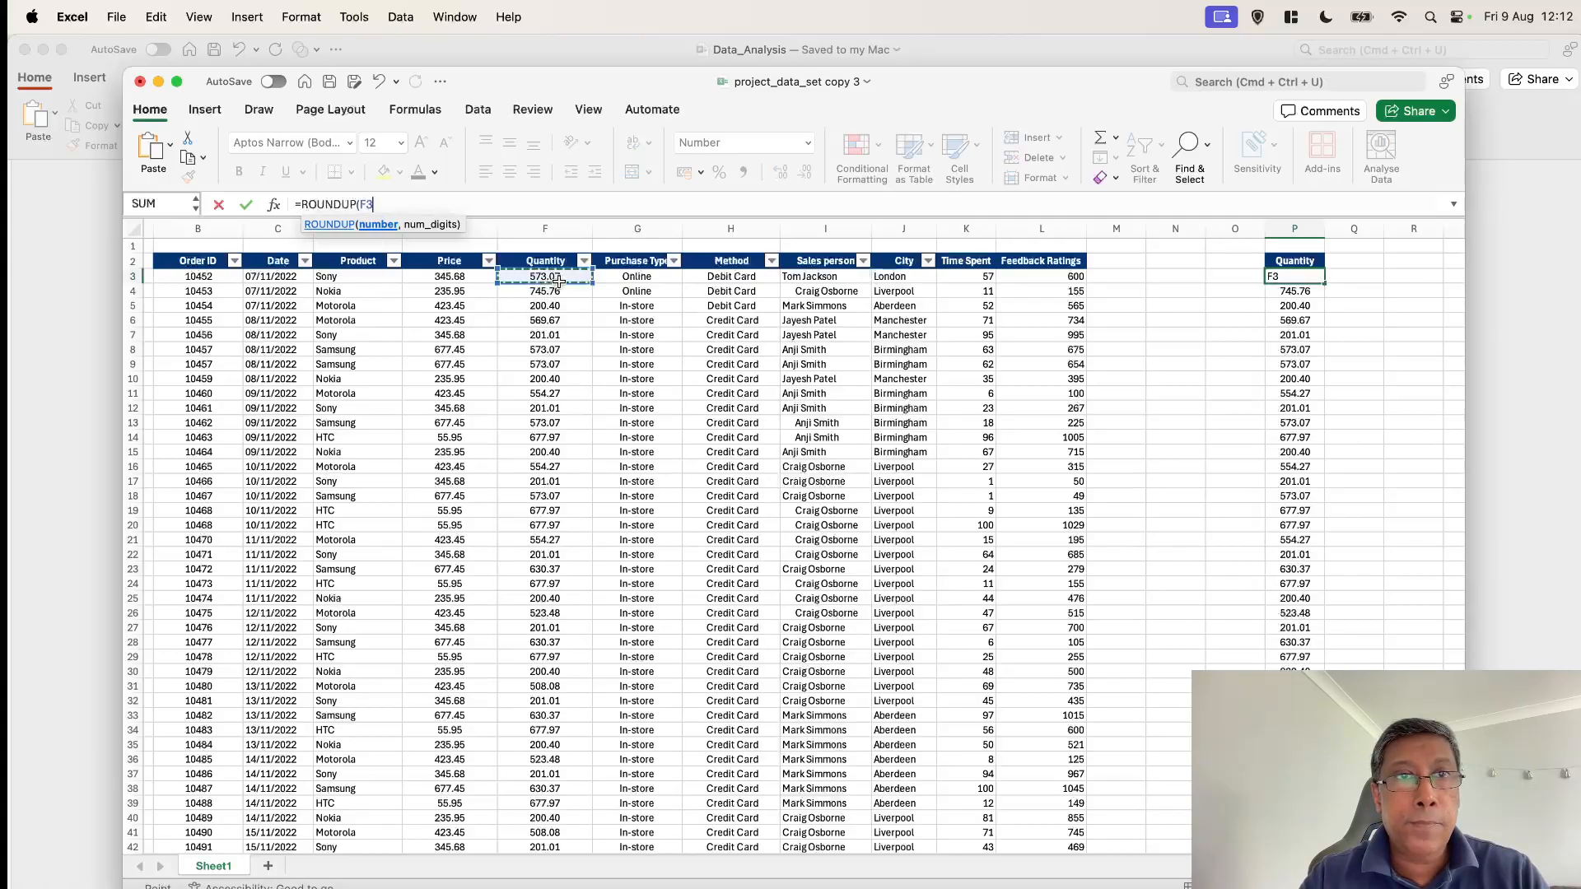
text(,)
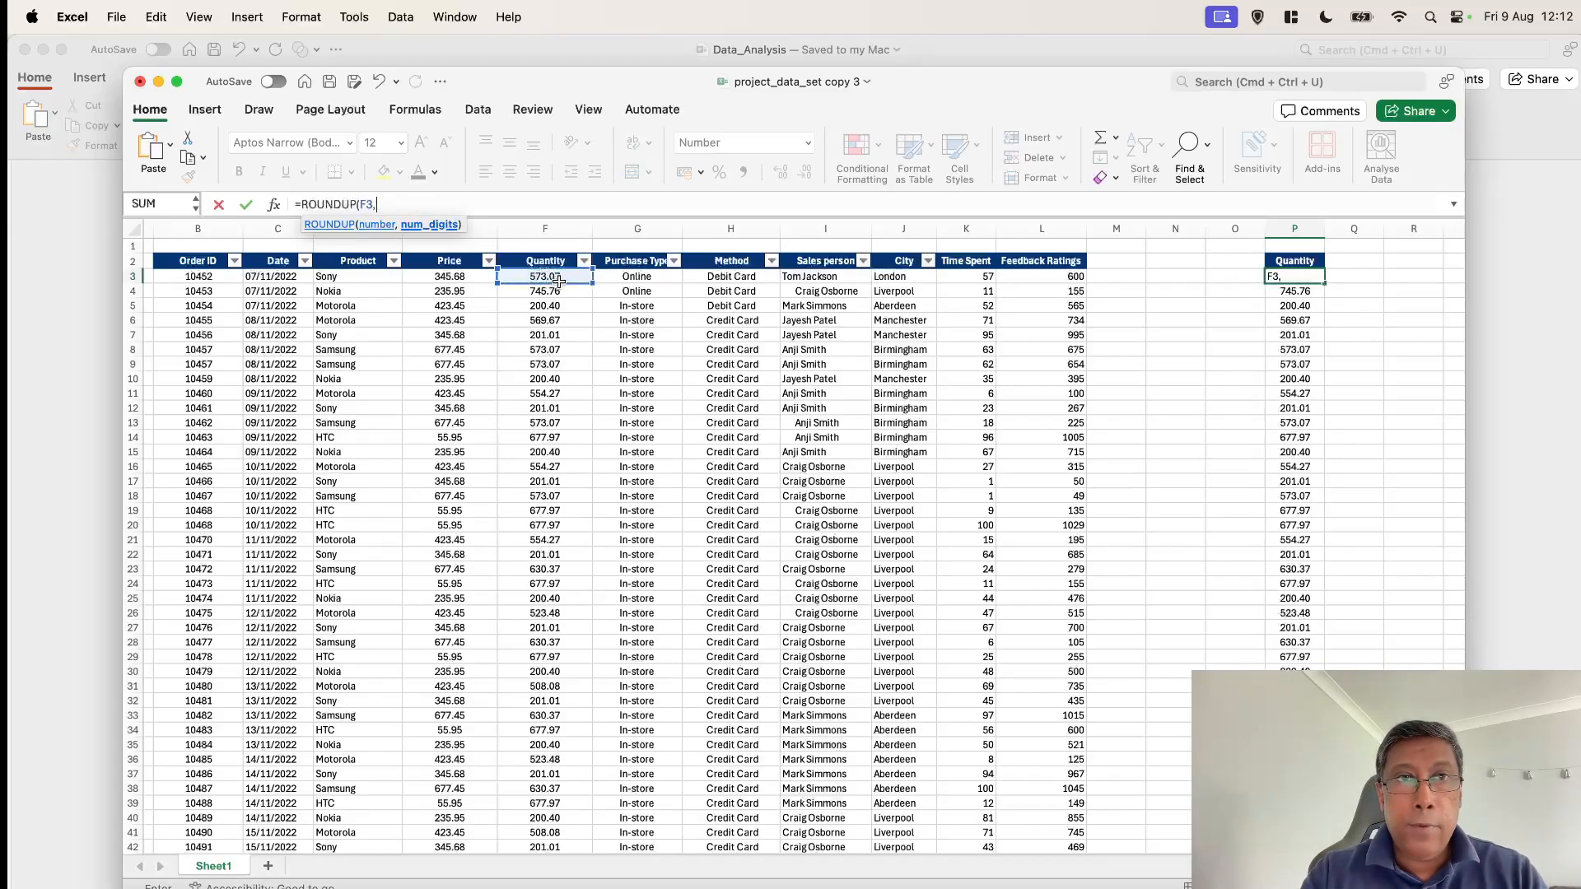
text(0)
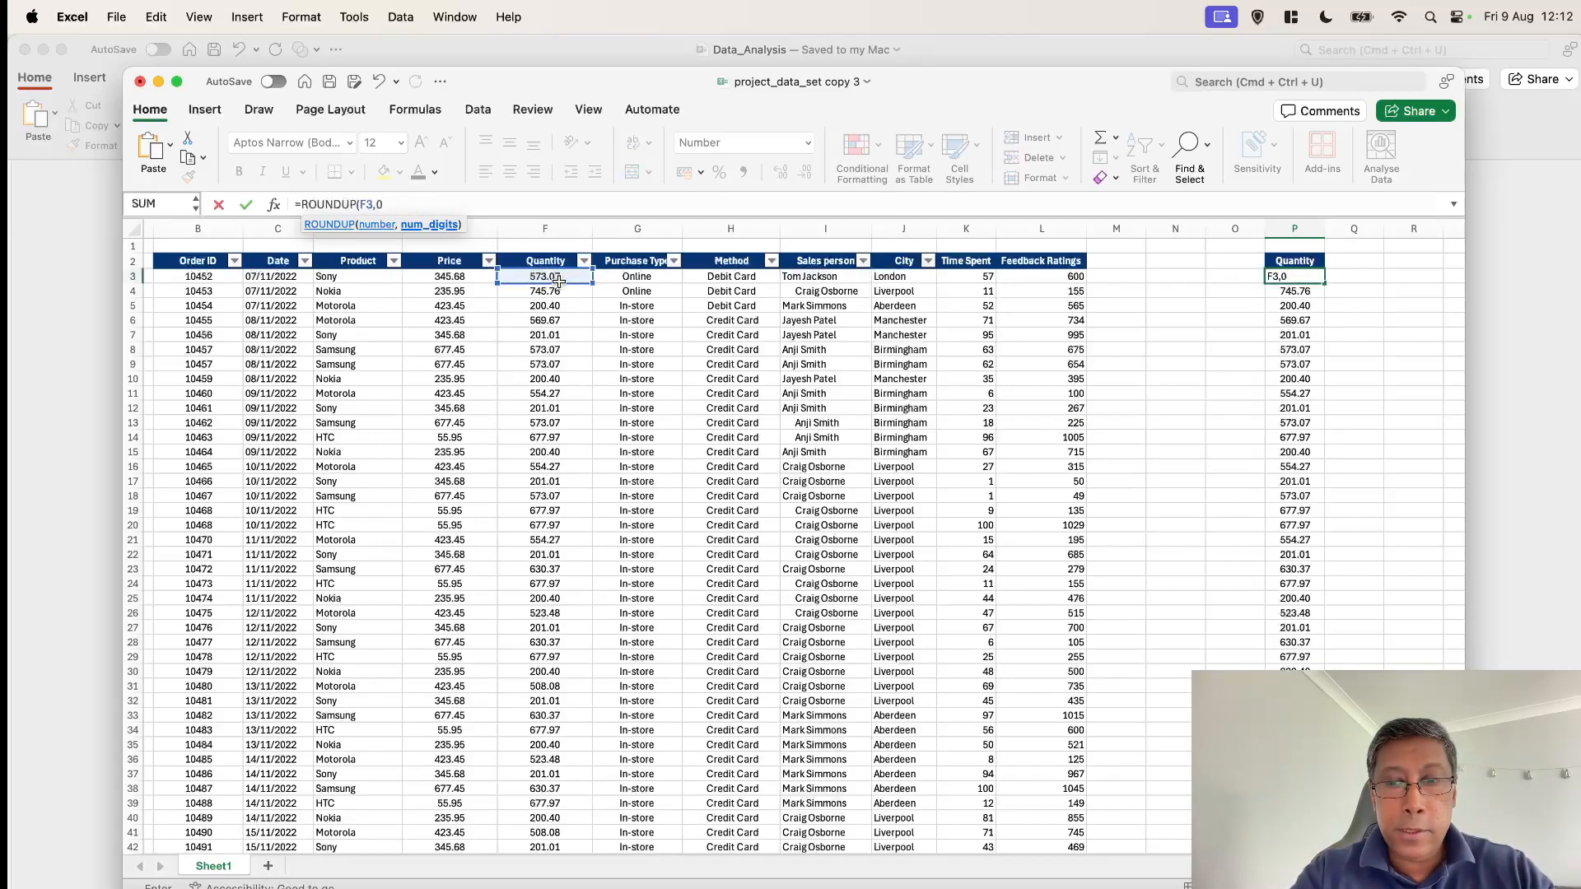
text())
key(Return)
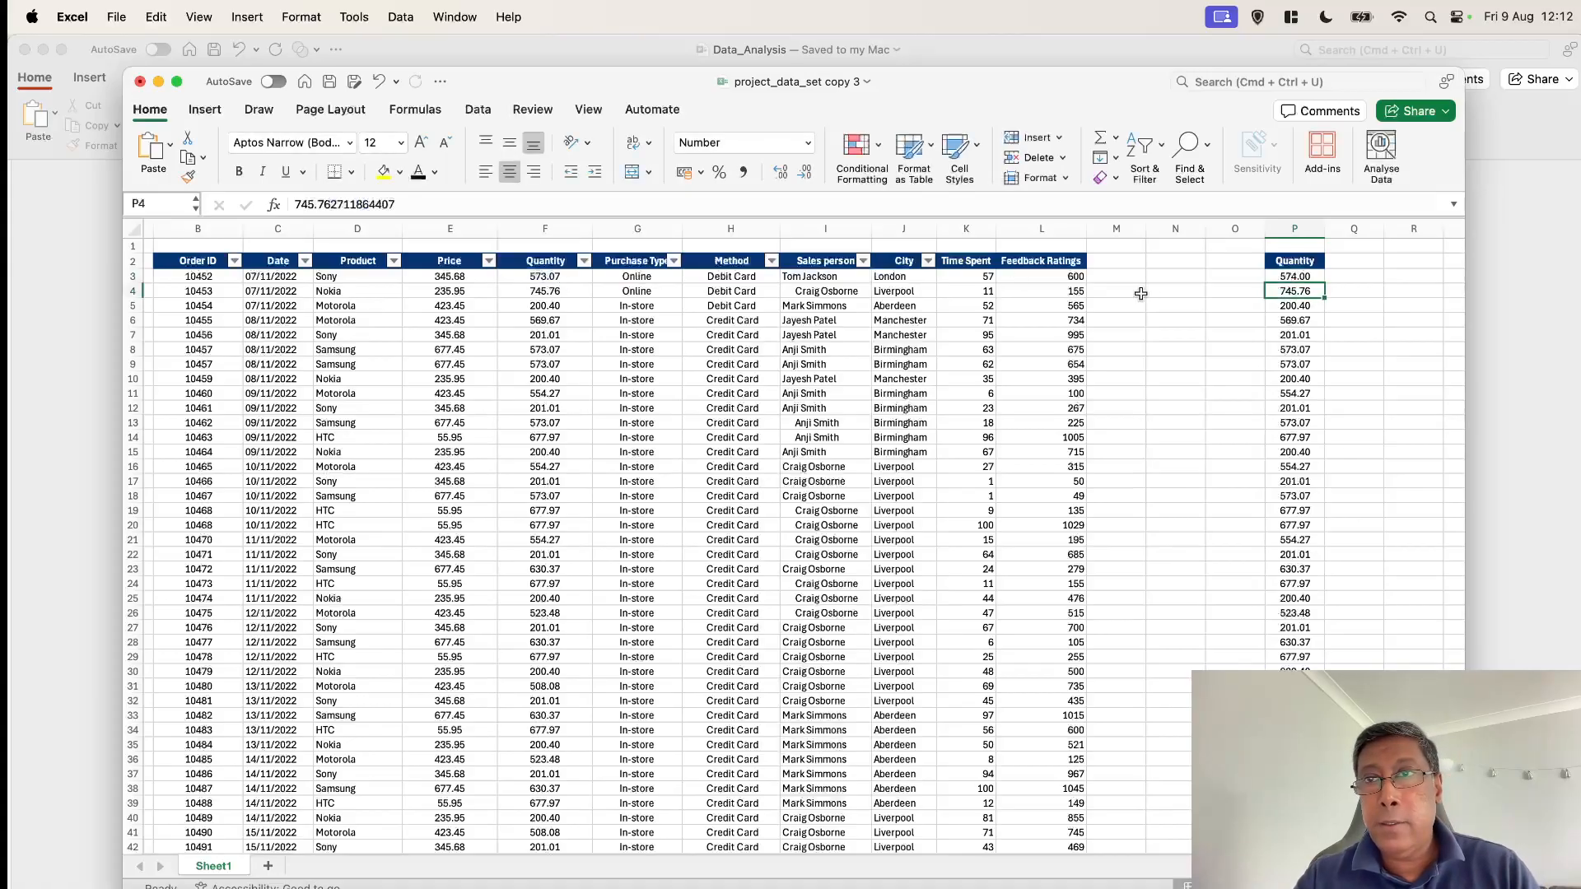
Fill the ROUNDUP formula down column P through the last data row
scroll(1179, 329, right, 2)
click(1235, 273)
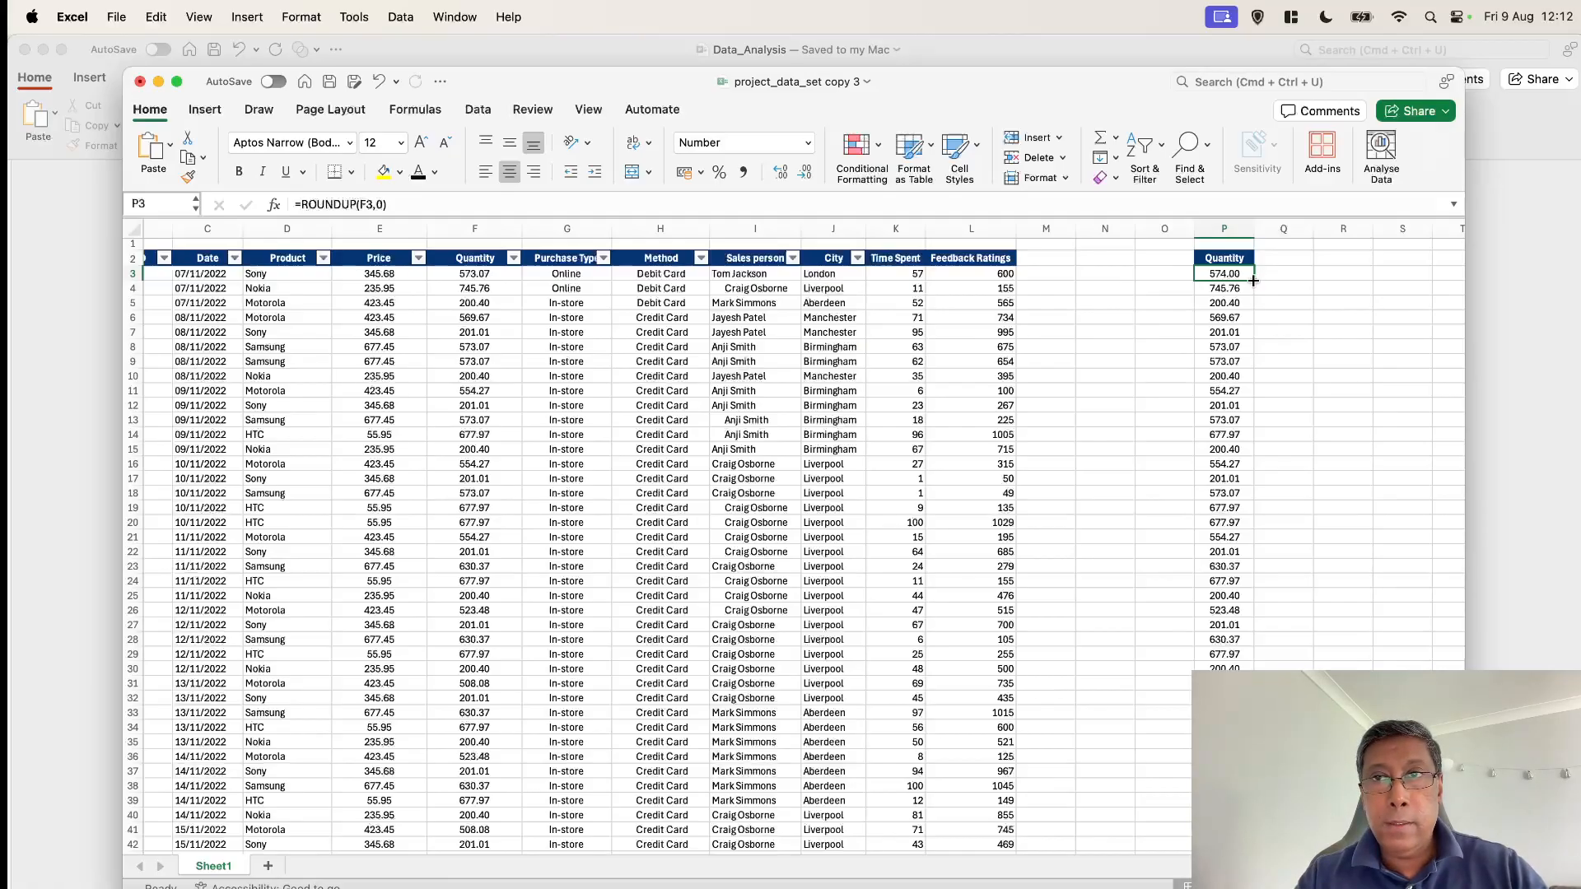
drag(1253, 282, 1224, 773)
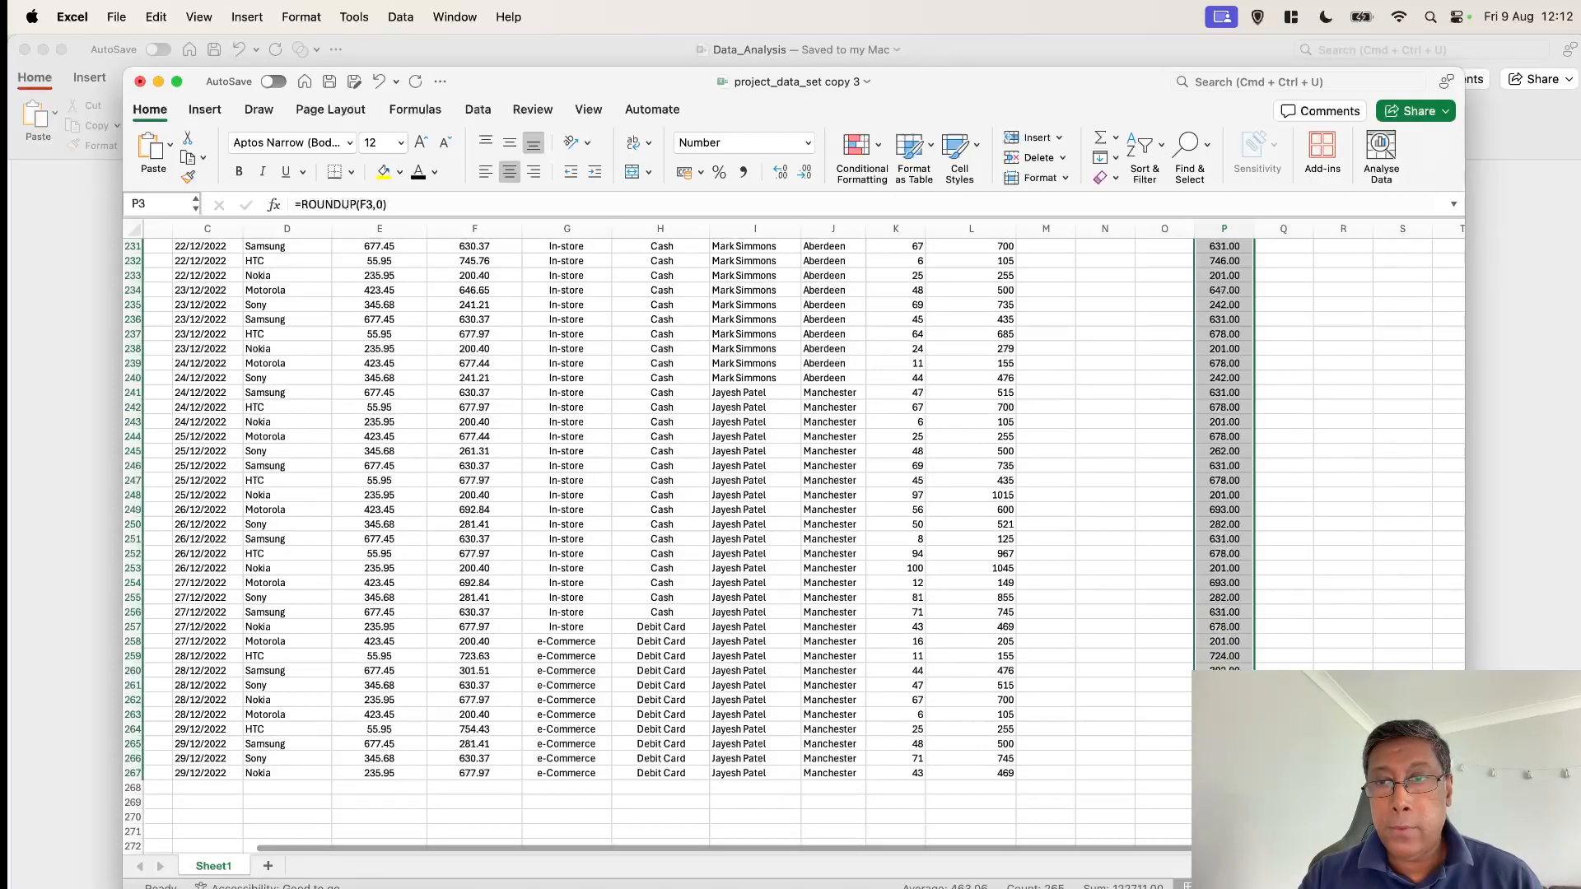
scroll(1168, 523, up, 15)
scroll(1170, 522, left, 1)
scroll(1330, 329, up, 10)
scroll(1331, 329, right, 1)
scroll(1331, 330, up, 18)
scroll(1331, 330, up, 17)
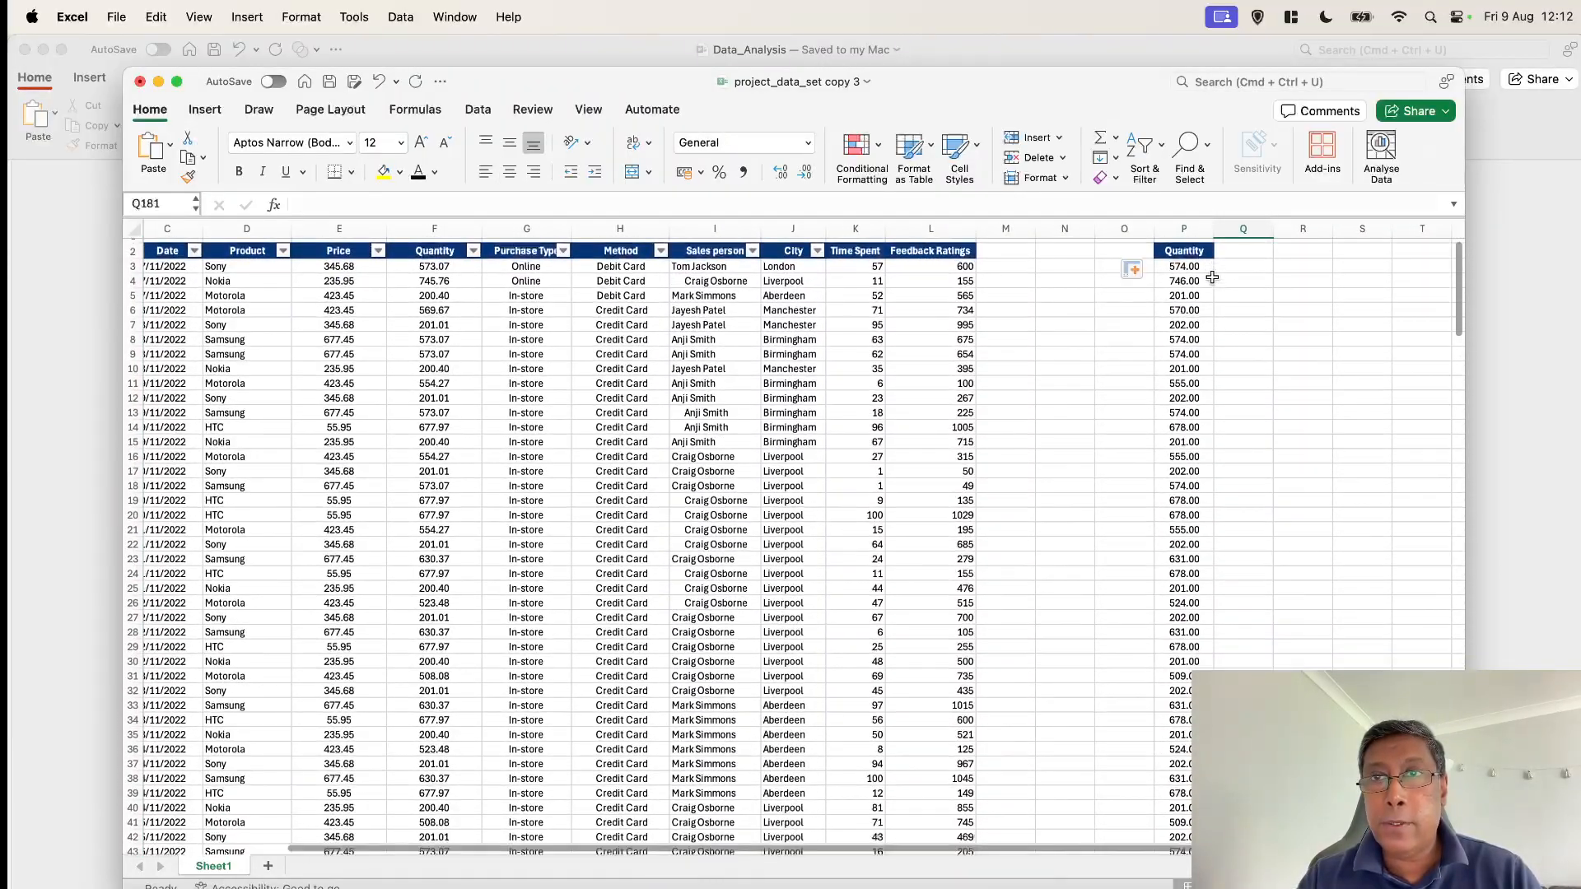
Copy the rounded helper column including its header and paste it over the original Quantity column
click(1187, 251)
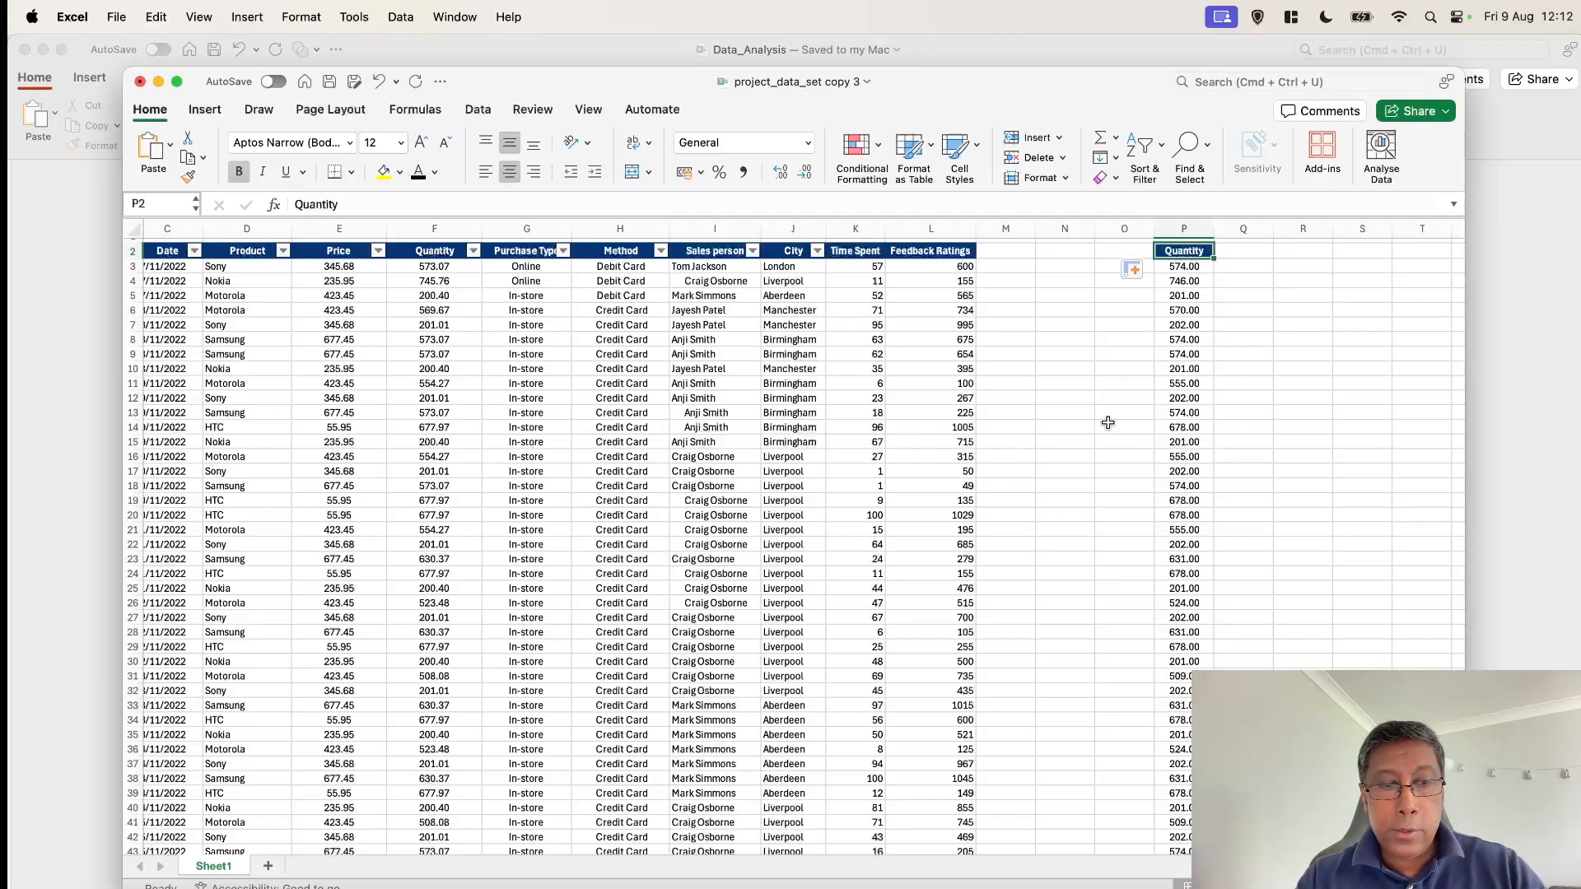
key(super+shift+Down)
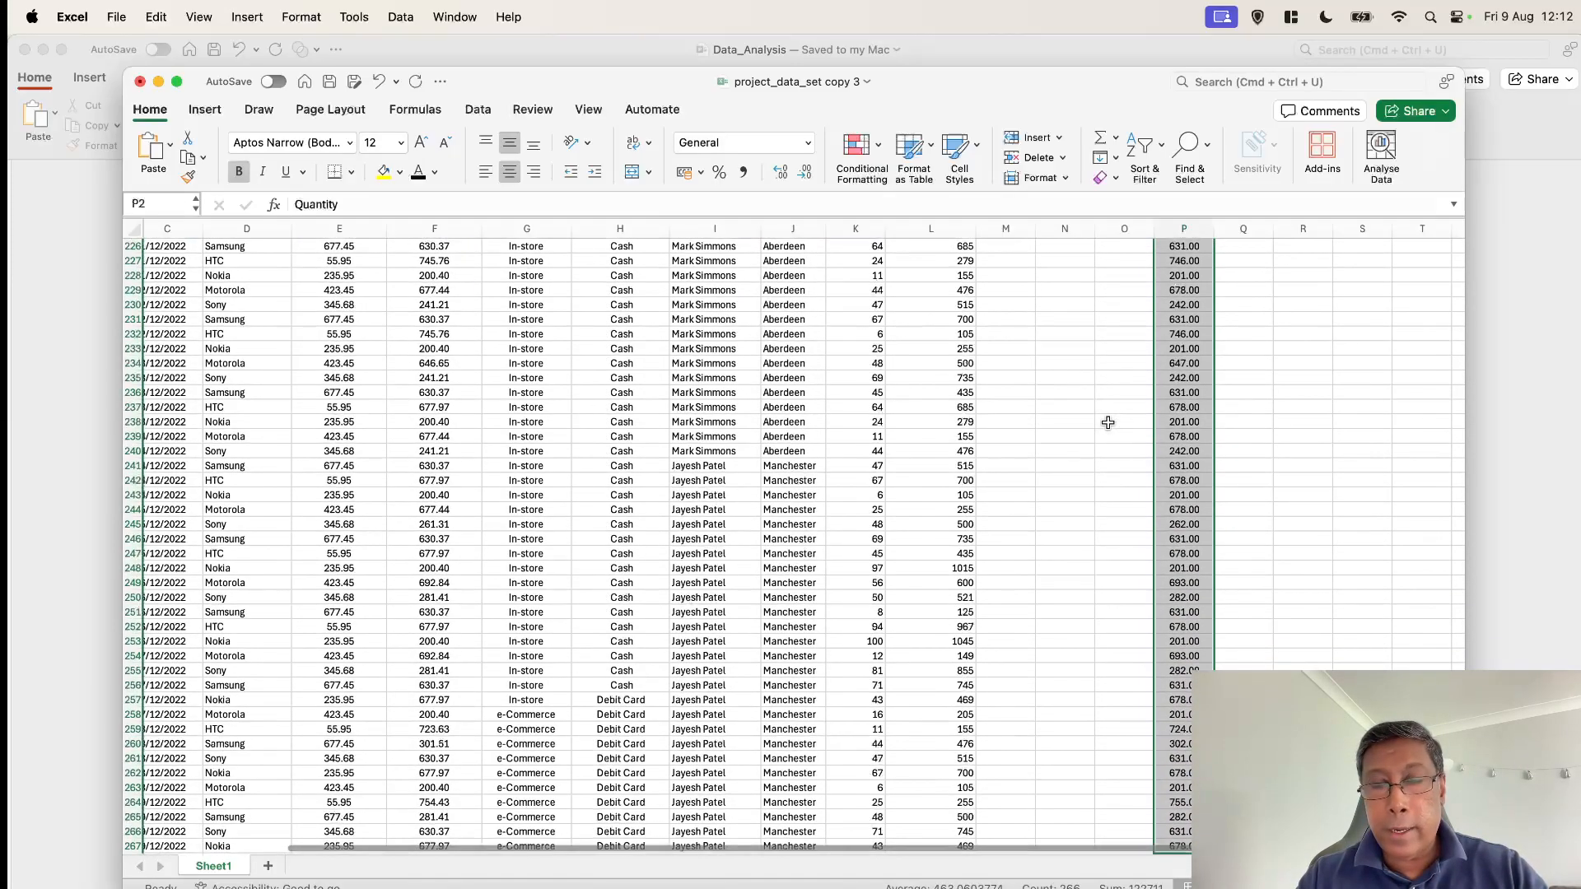
key(super+c)
scroll(1107, 422, up, 20)
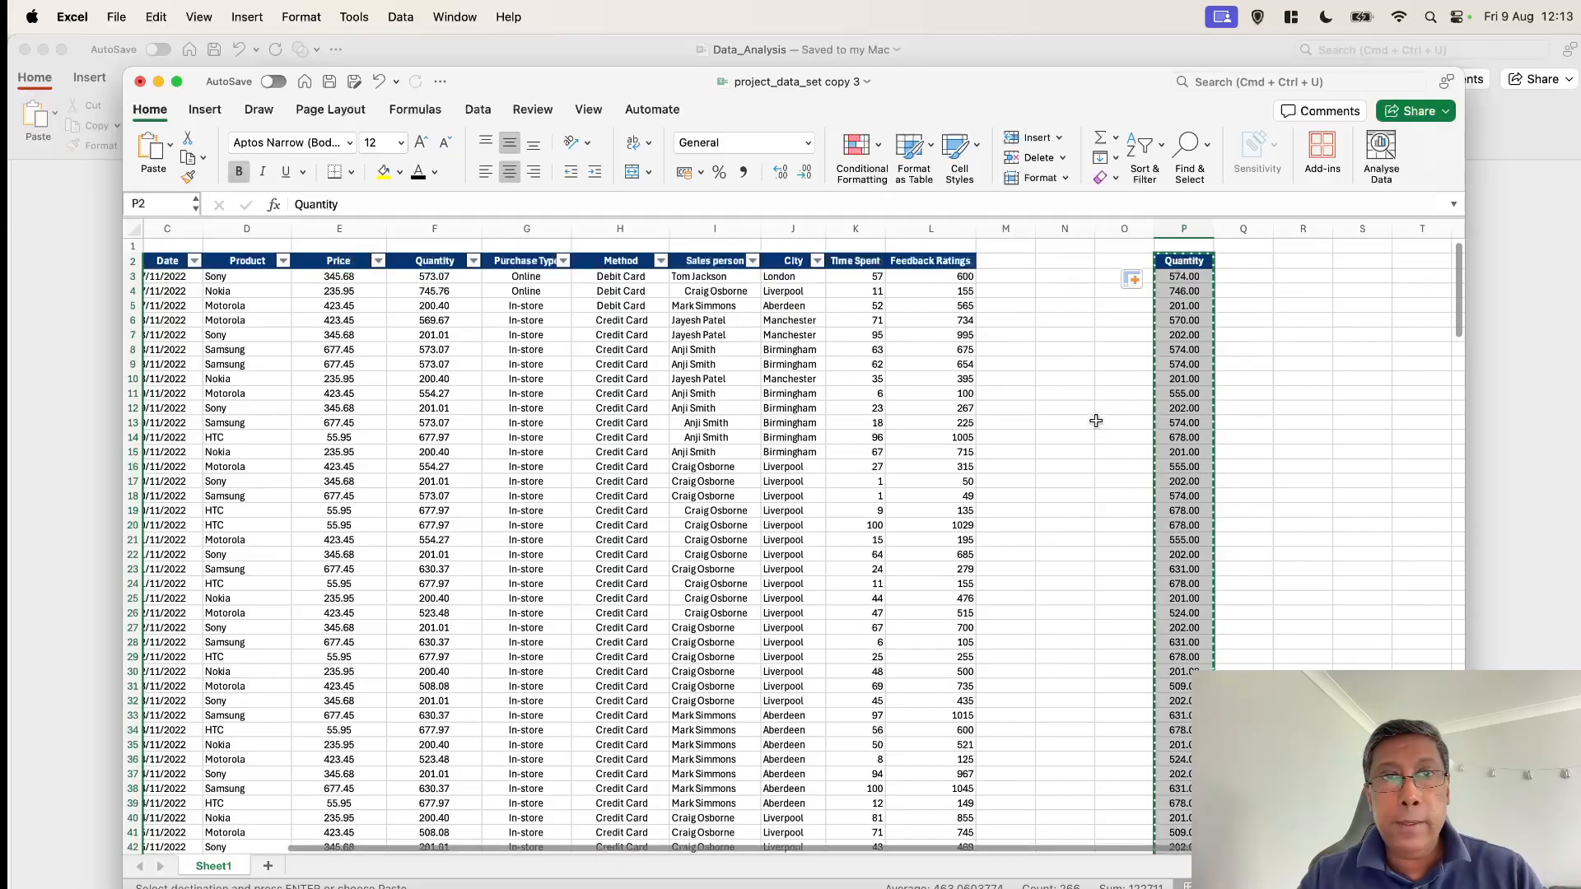
click(440, 262)
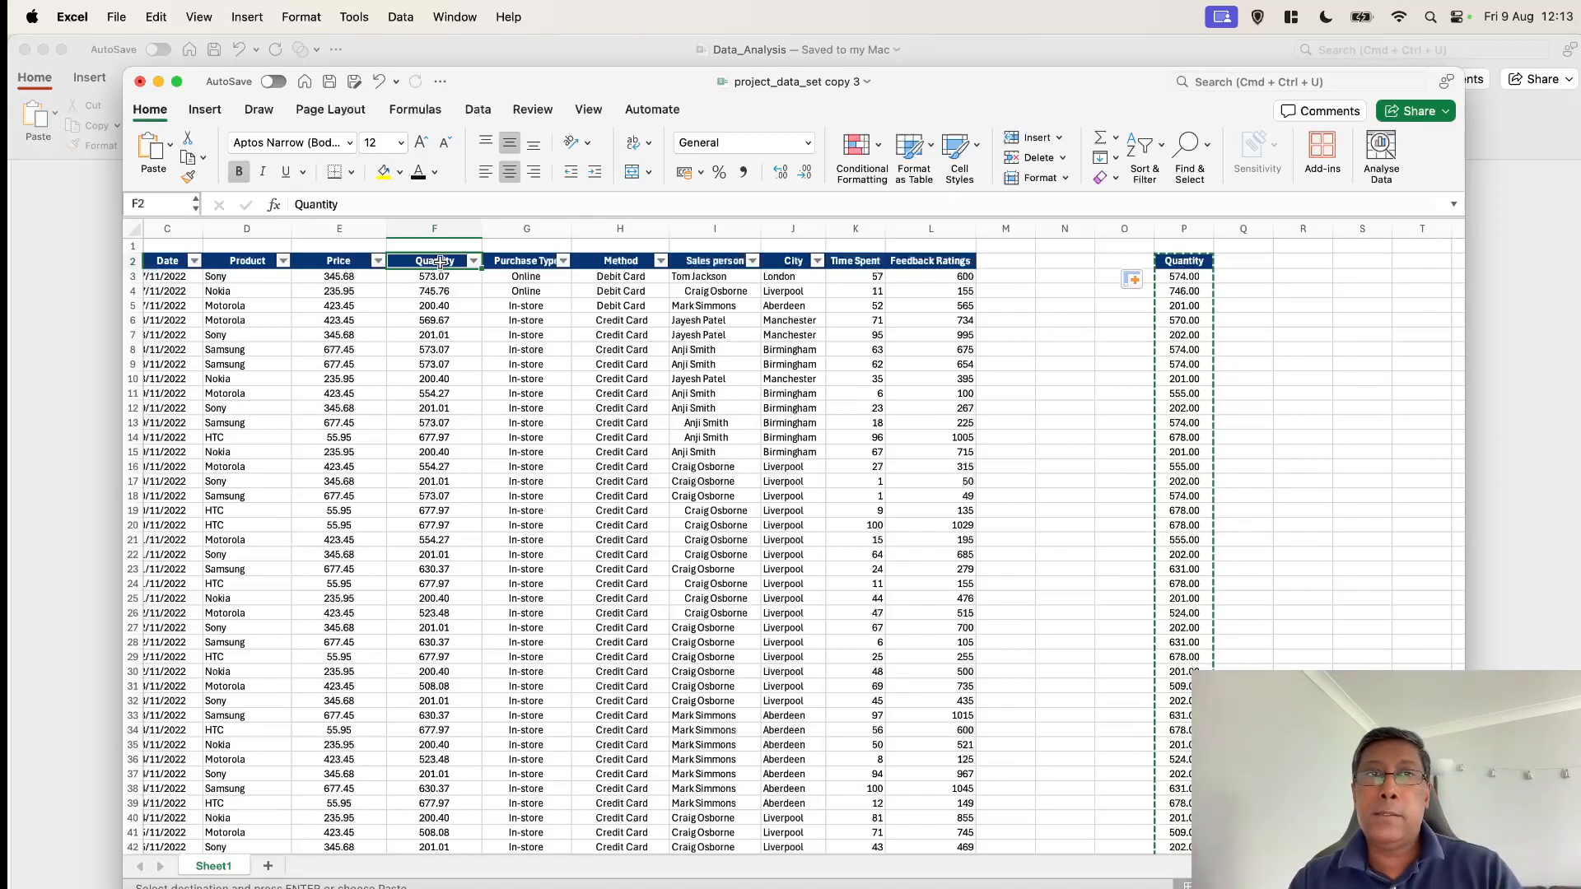
right_click(440, 262)
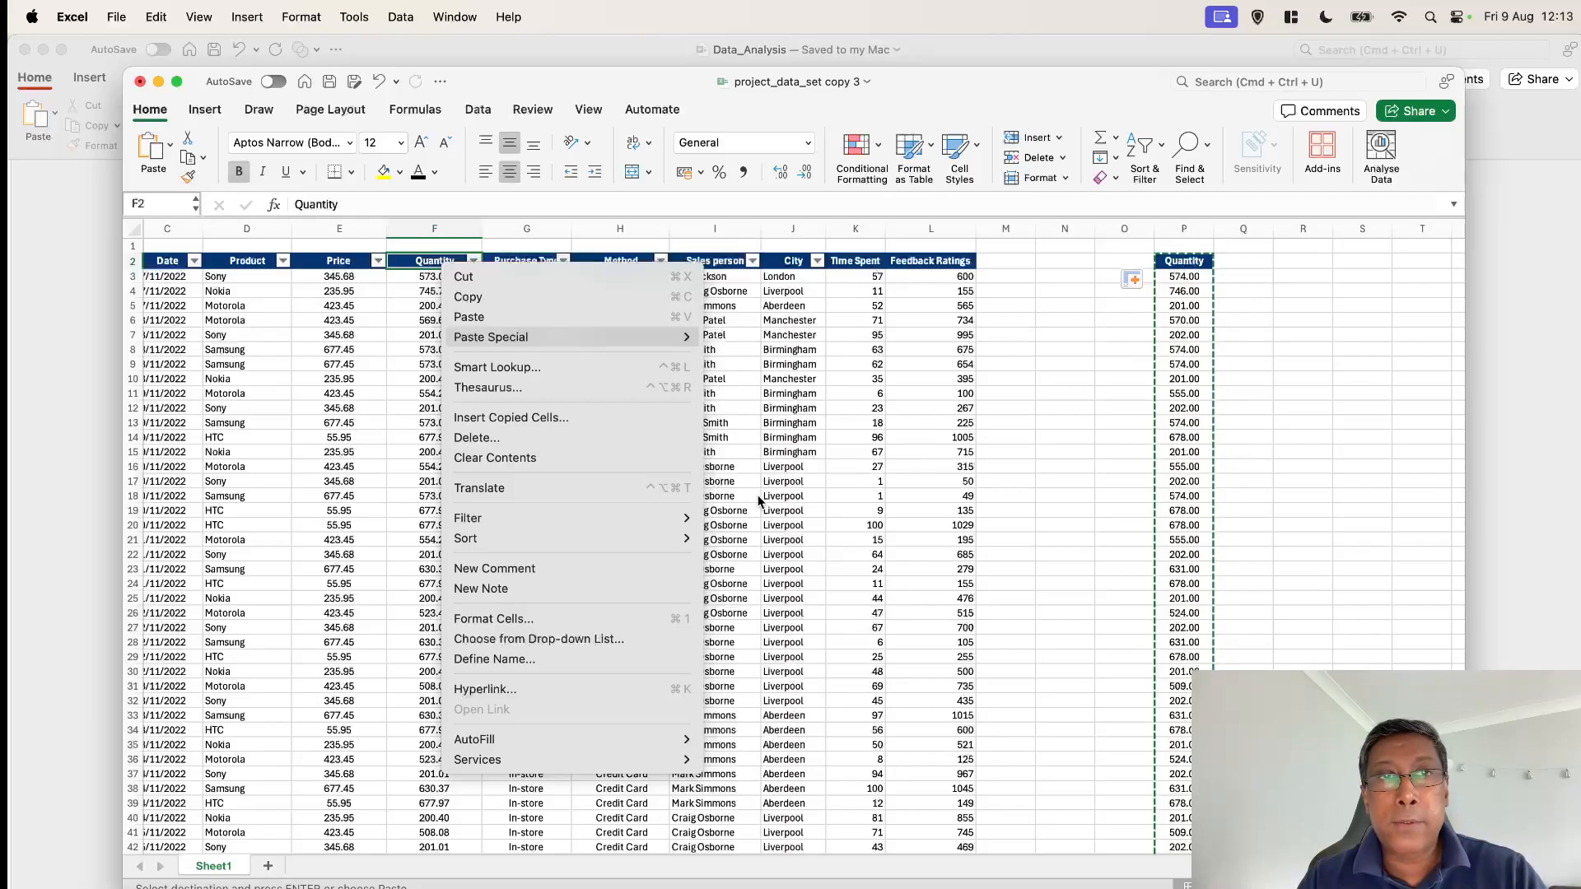
key(Escape)
key(cmd+v)
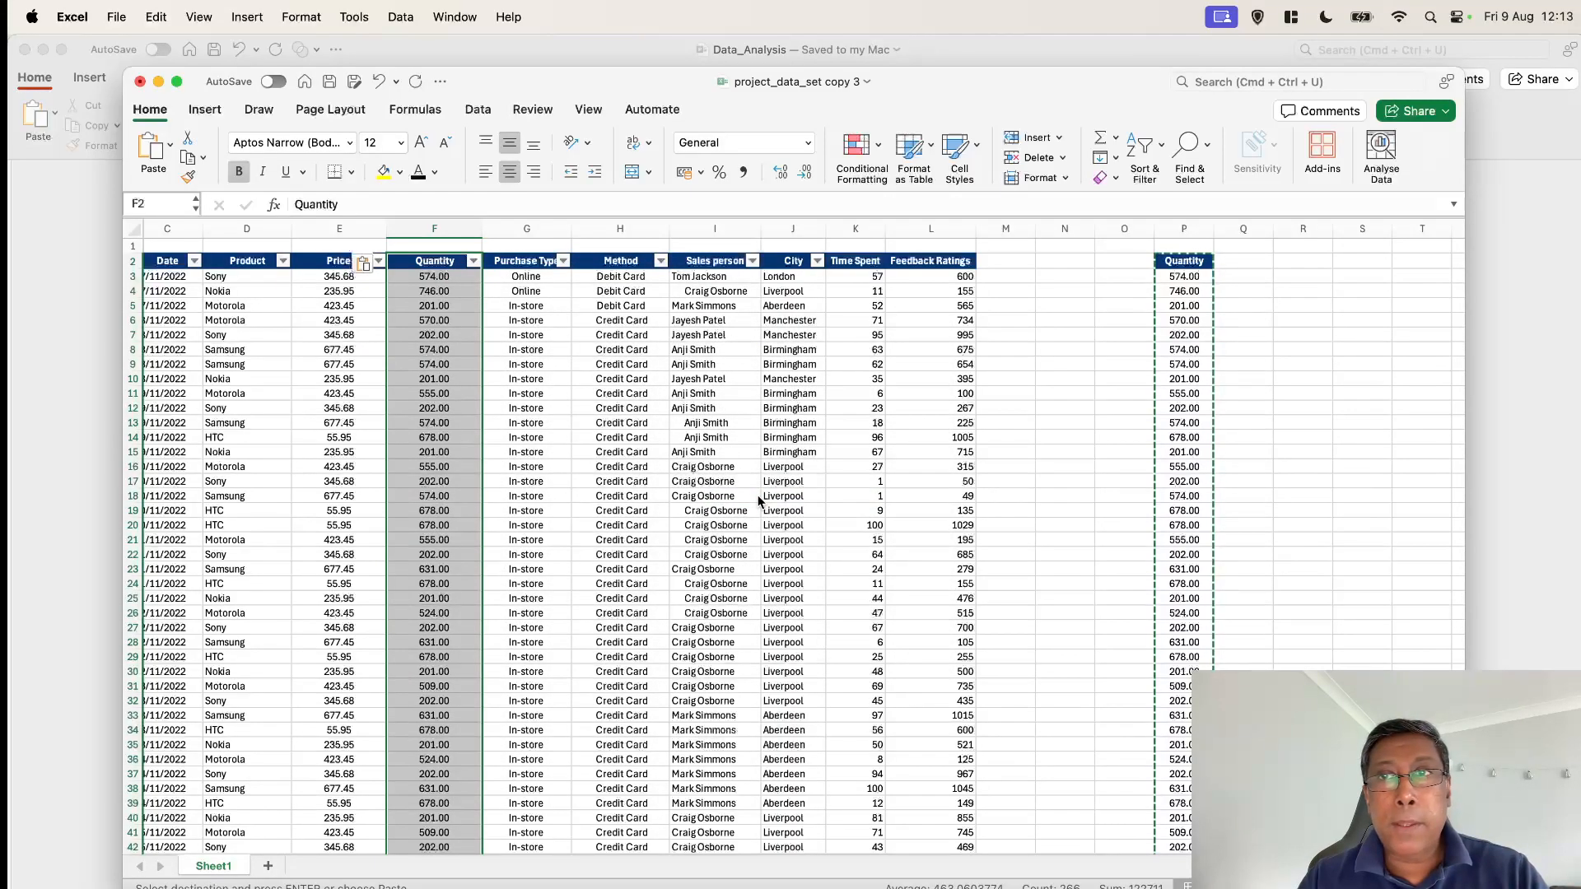
click(1043, 390)
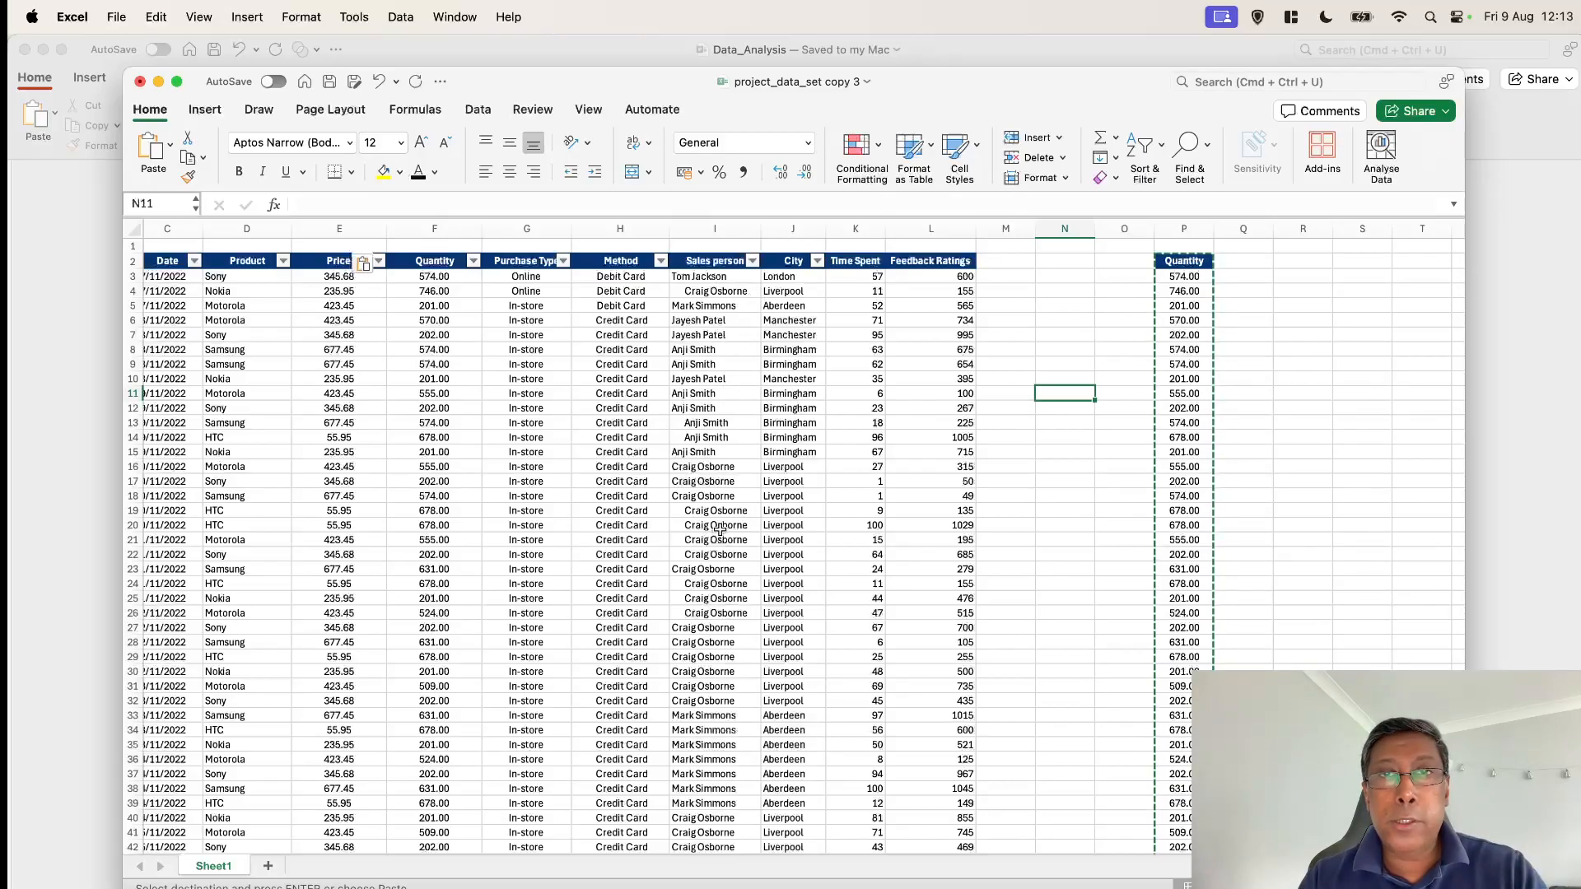
Copy the Sales person column and paste it into column R as a helper column
click(731, 262)
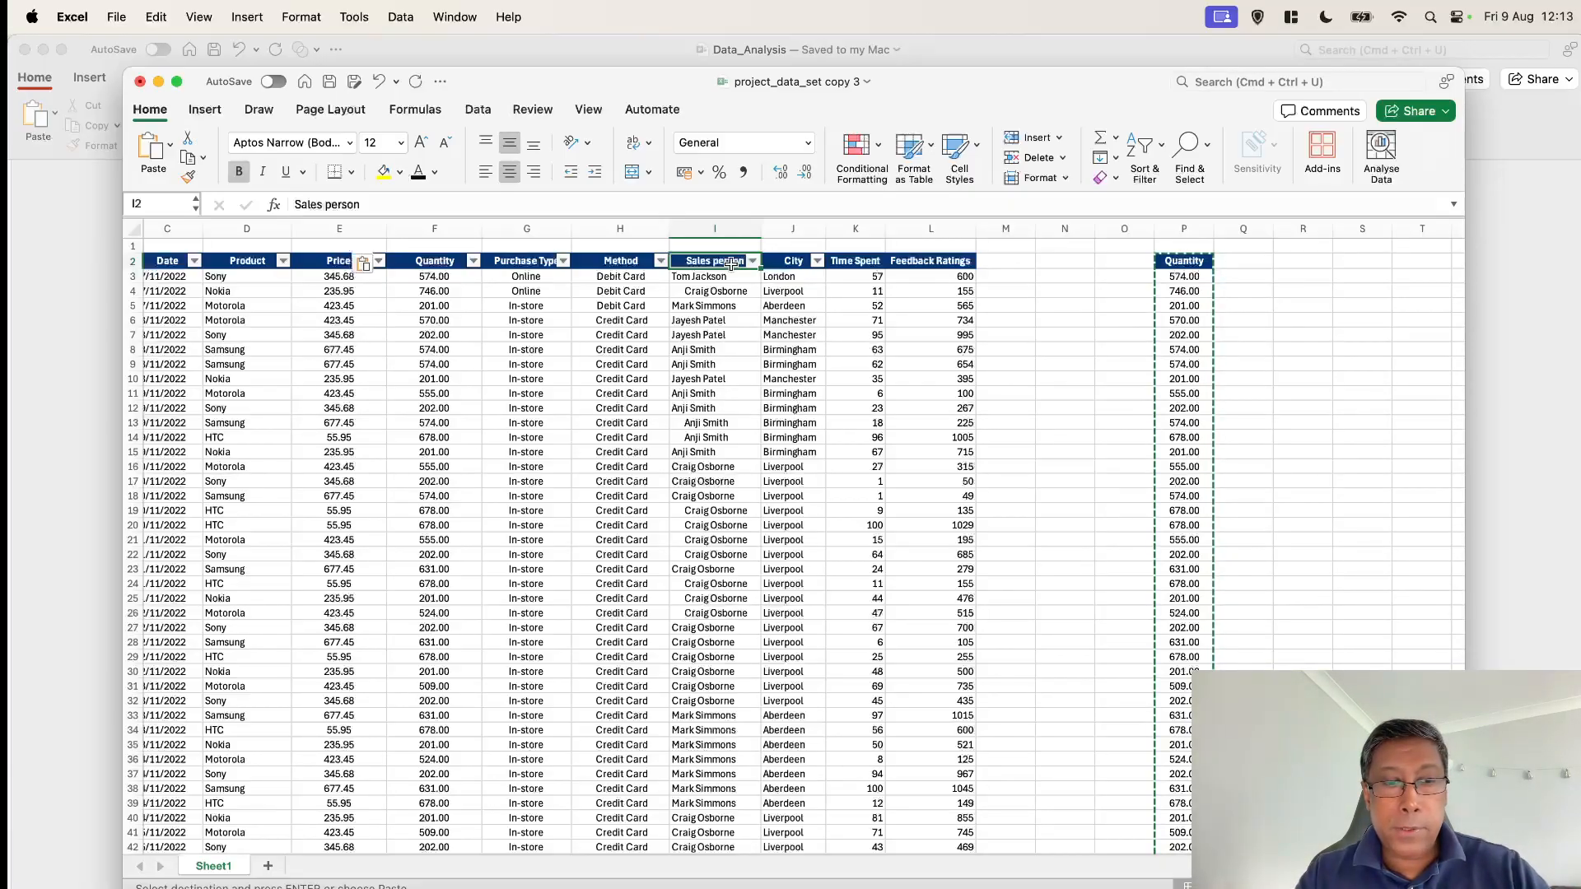
click(730, 264)
scroll(730, 494, down, 10)
key(super+c)
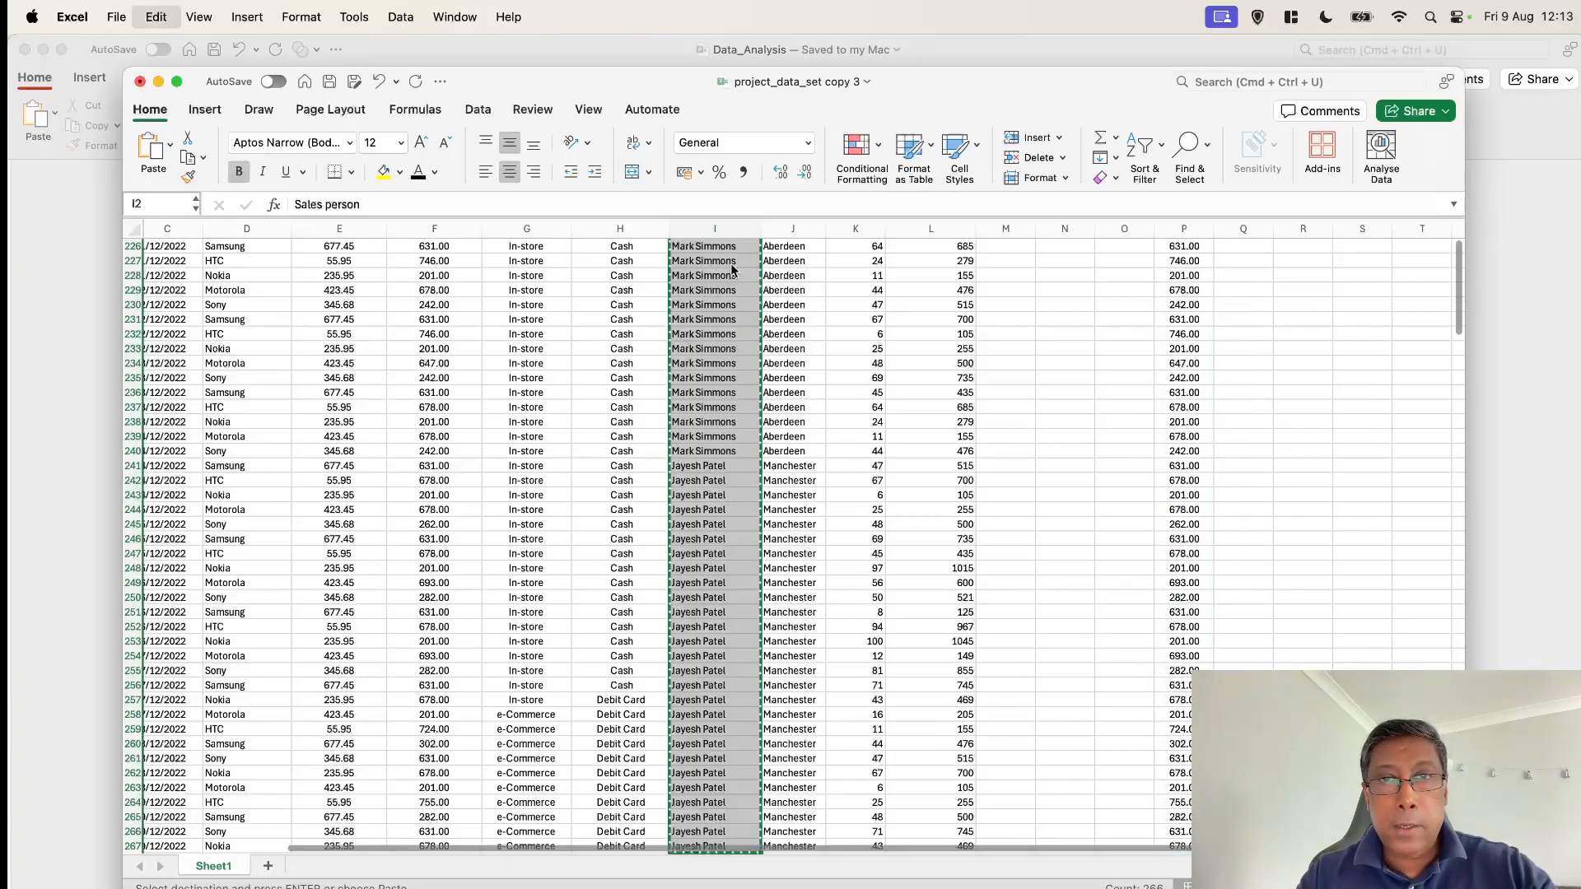
scroll(730, 494, up, 10)
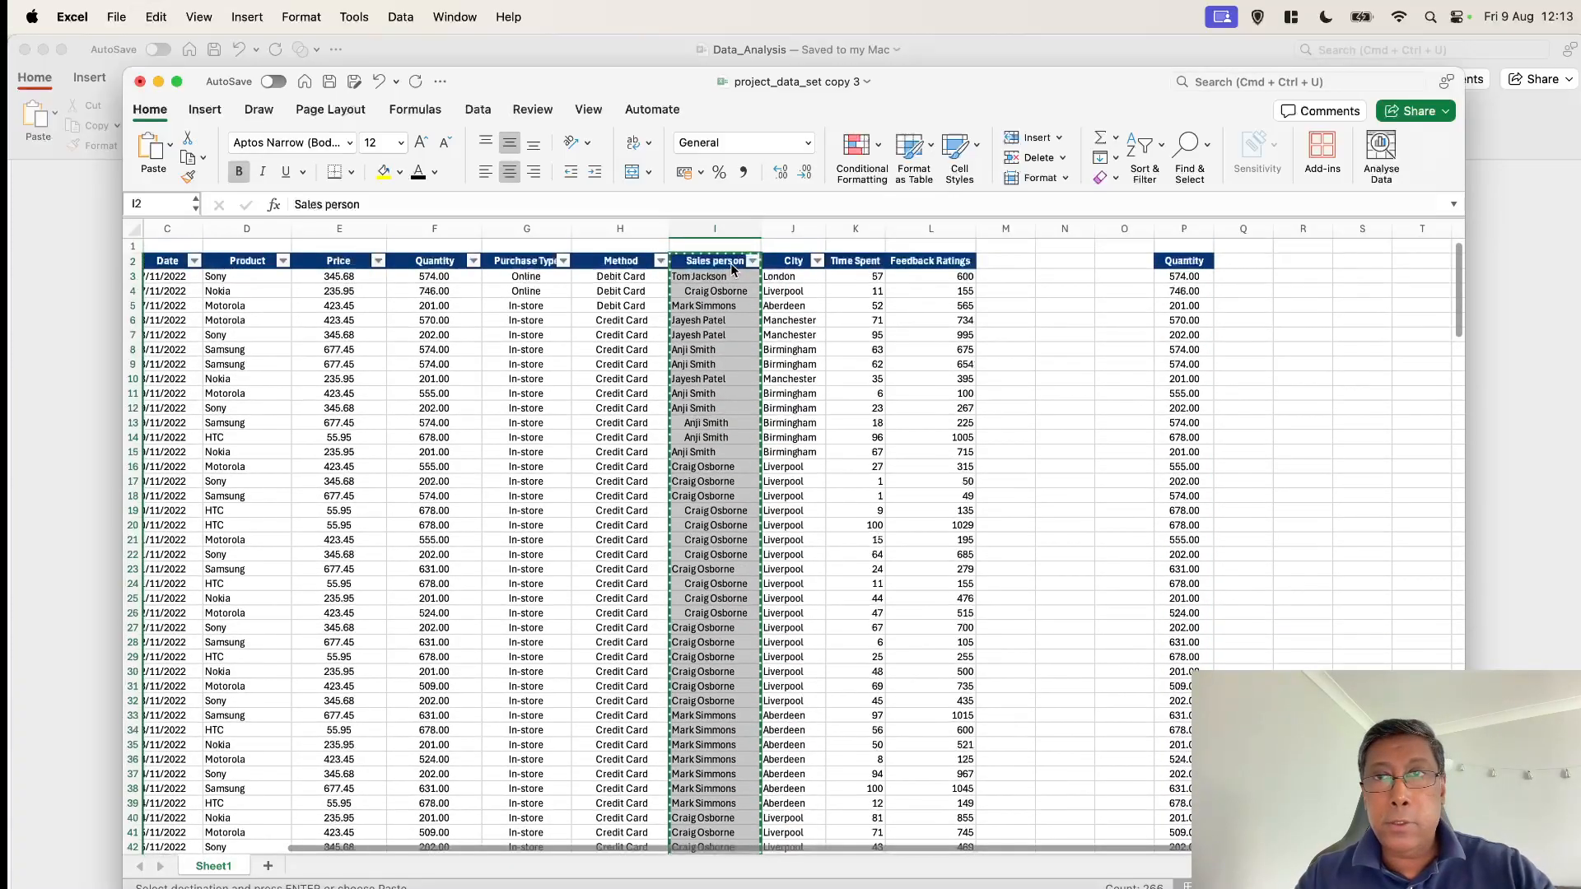
click(1298, 263)
key(super+v)
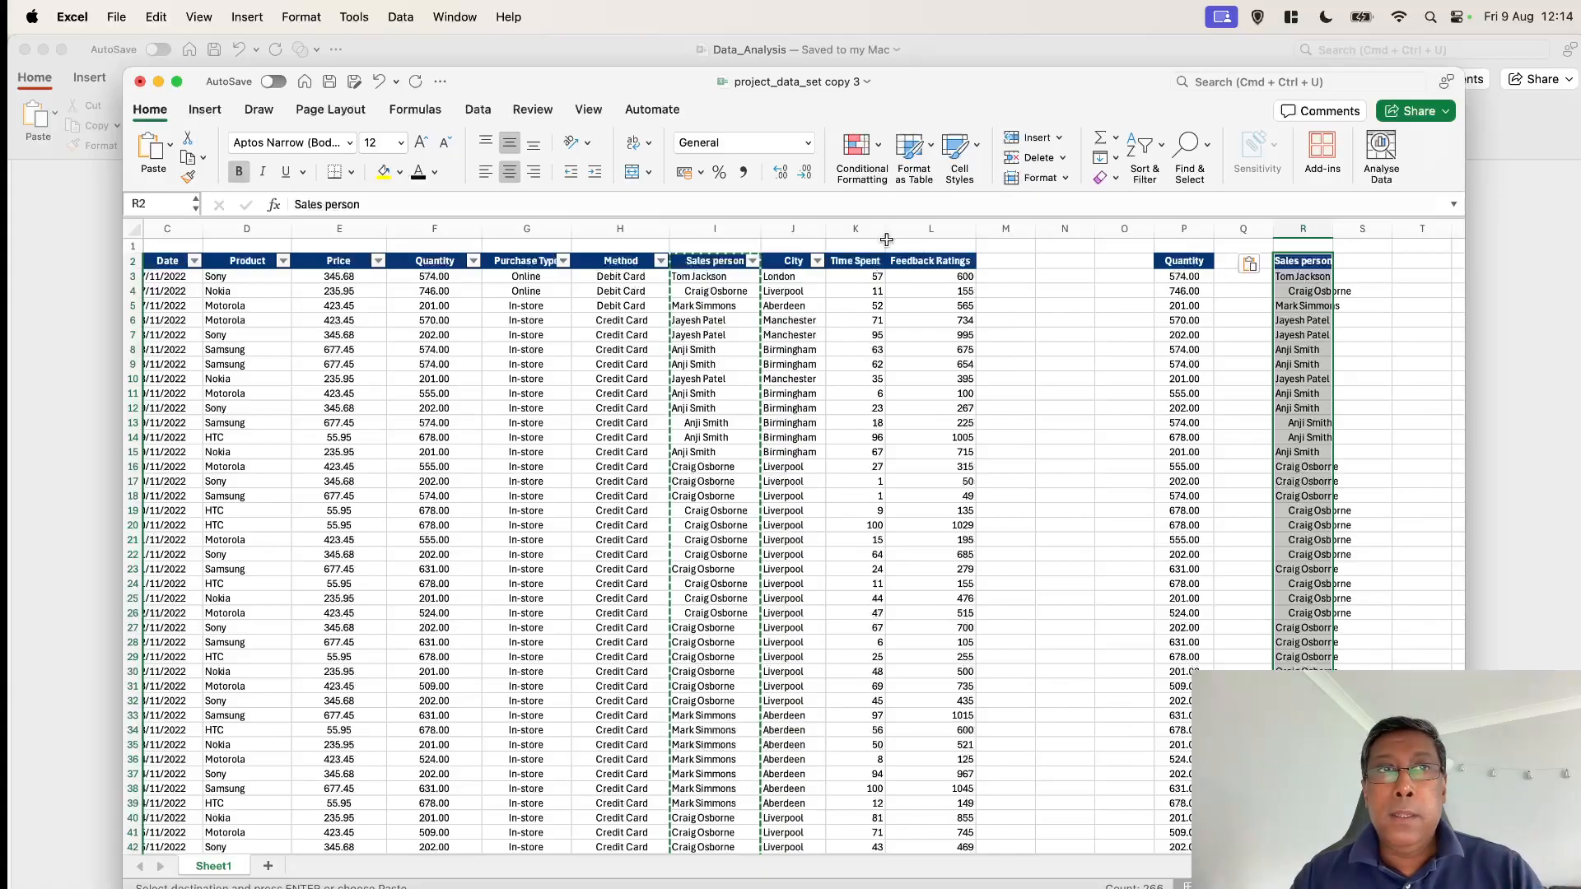
click(1294, 349)
click(1299, 277)
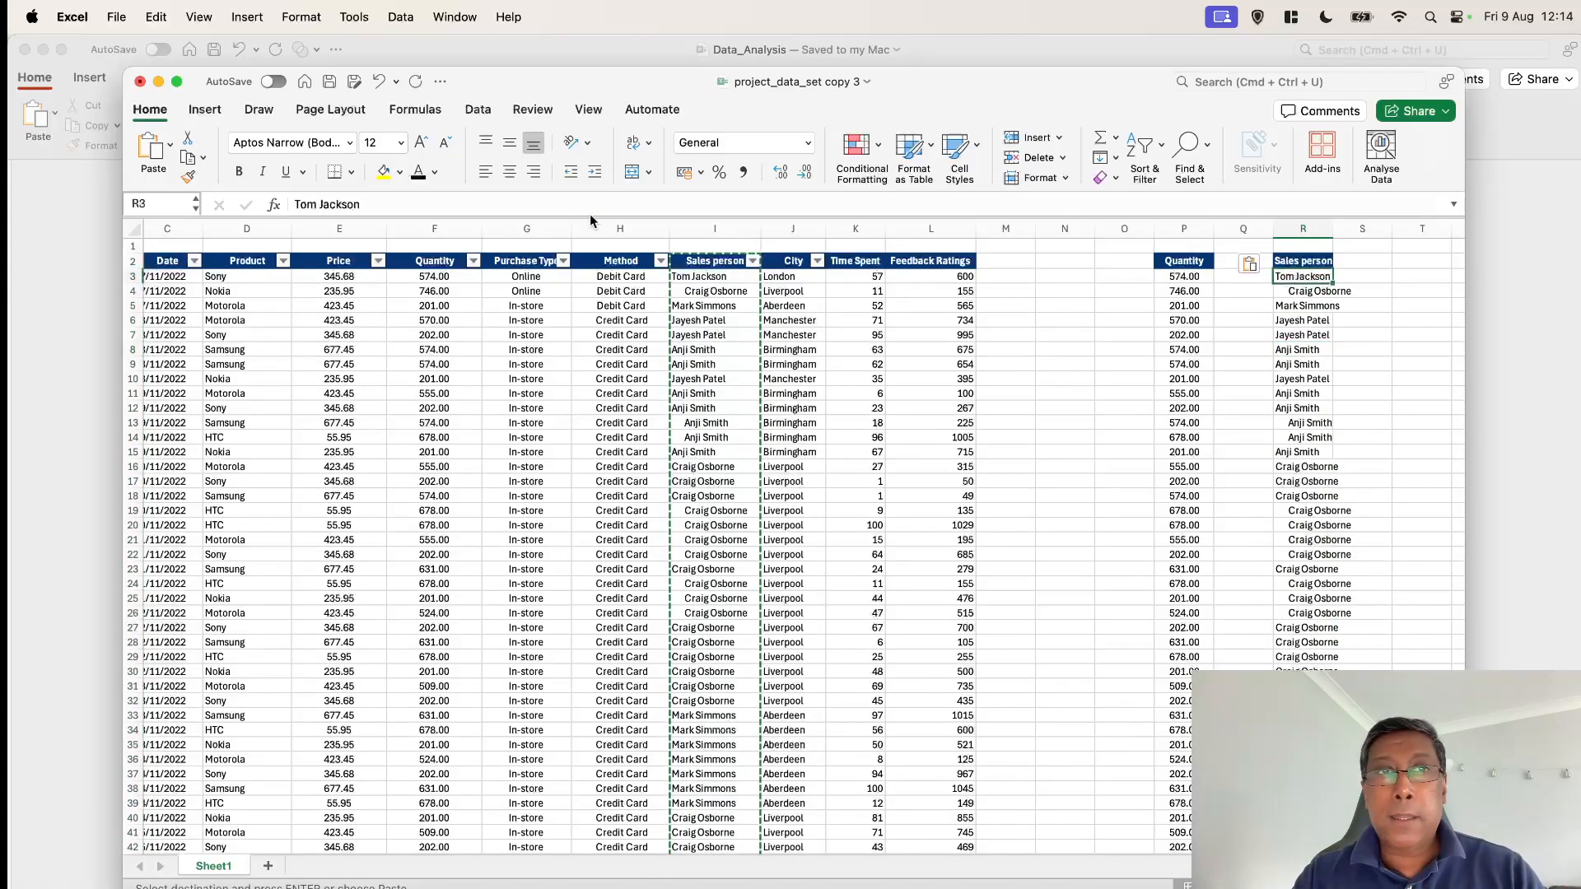
Replace the first helper name with the formula =TRIM(I3) to strip the extra spaces from the sales person's name
key(Escape)
text(=)
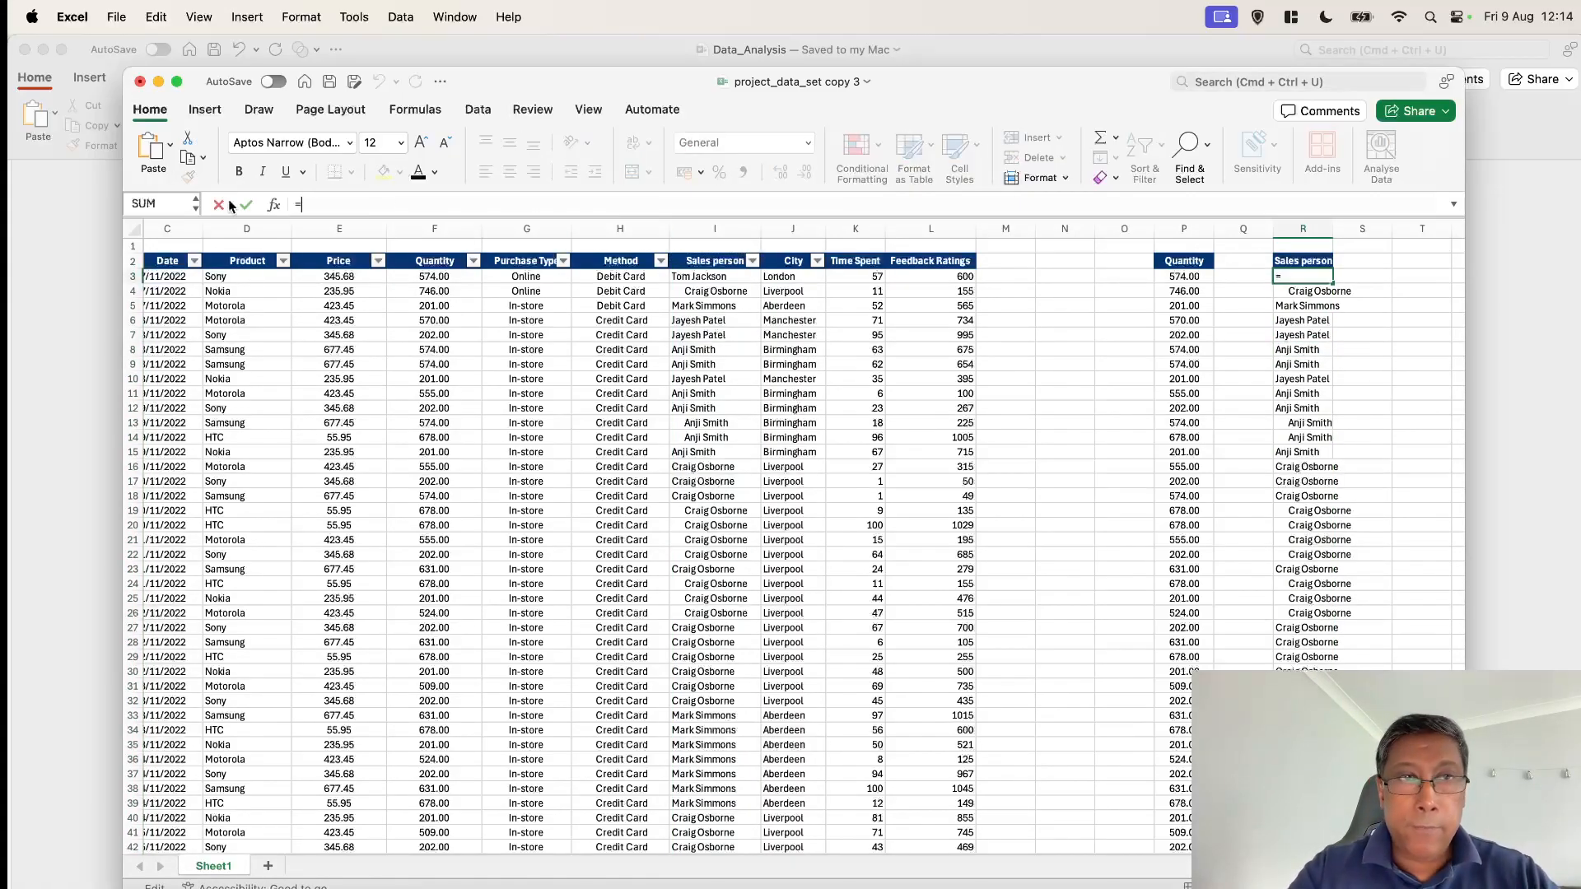
text(TR)
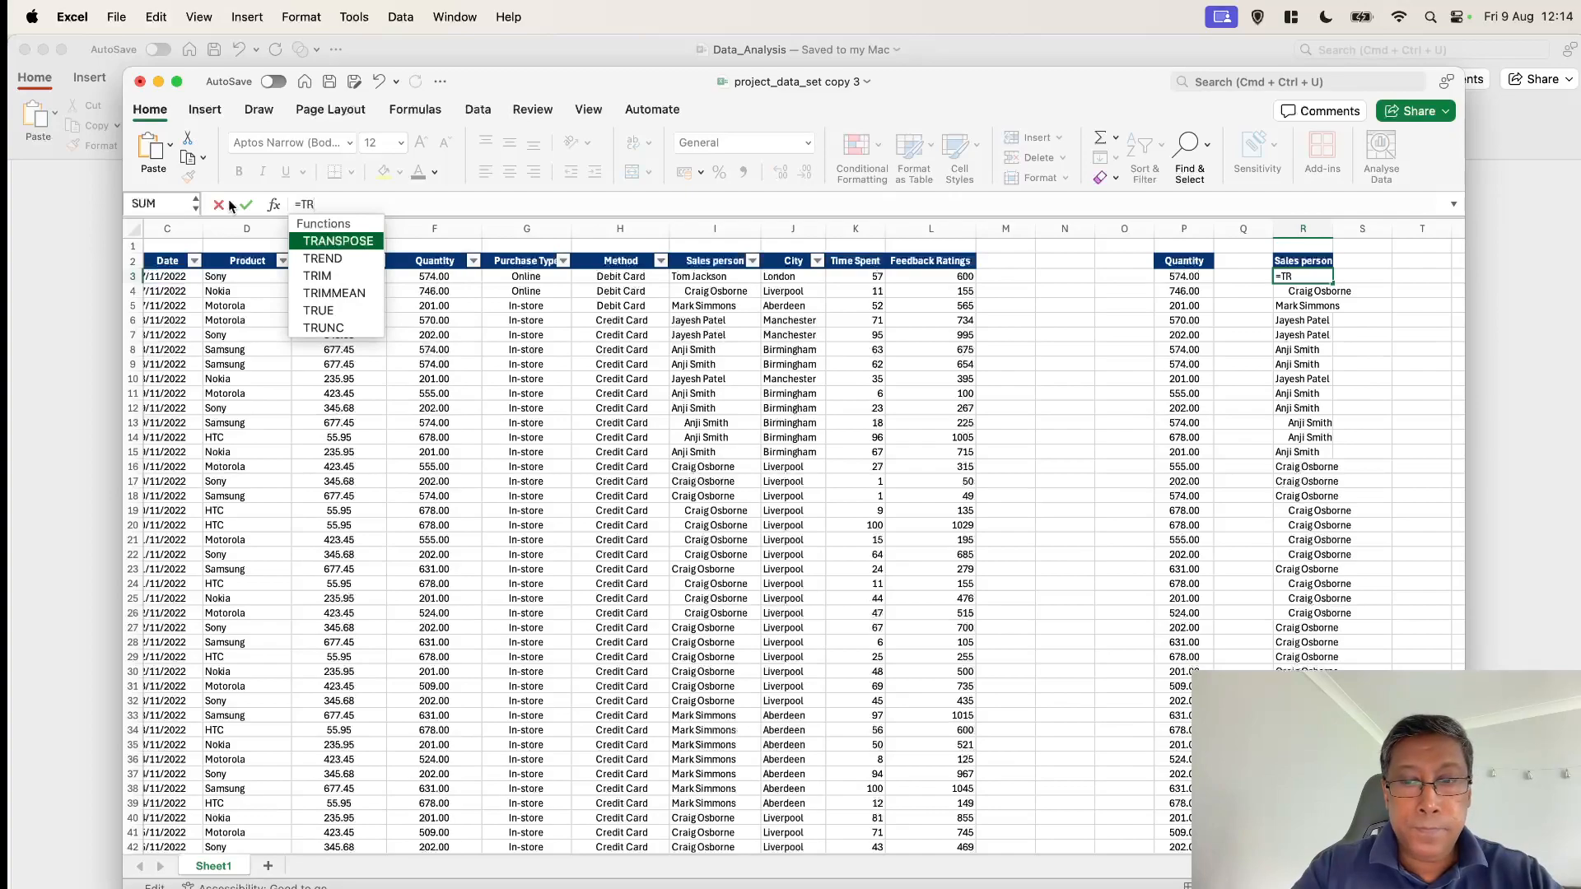
text(IM)
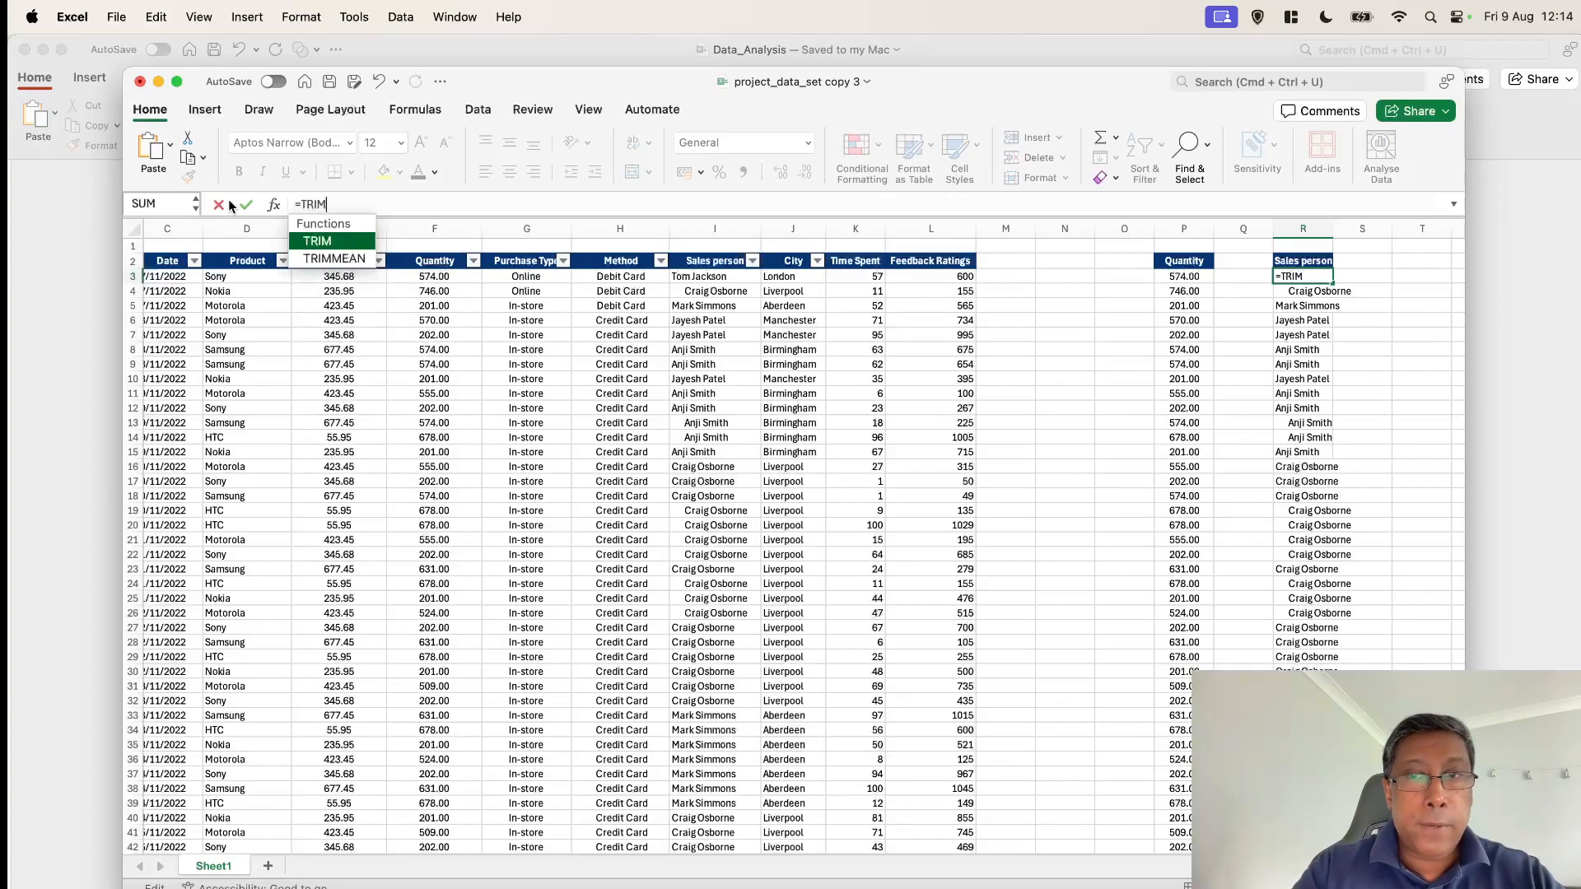
double_click(318, 243)
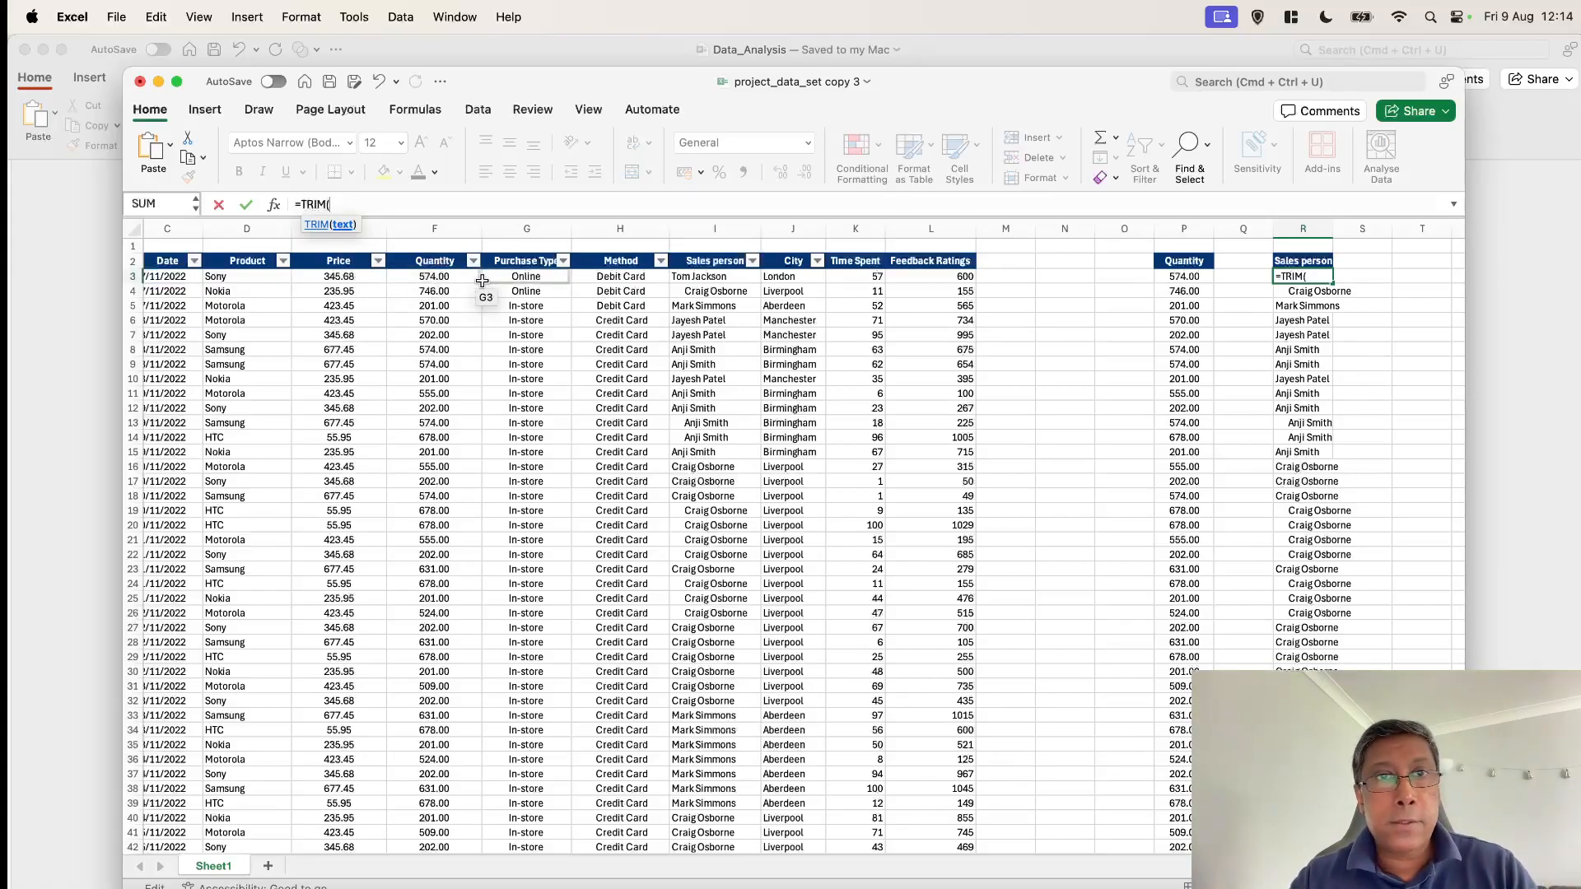
click(718, 280)
text())
key(Return)
click(1315, 280)
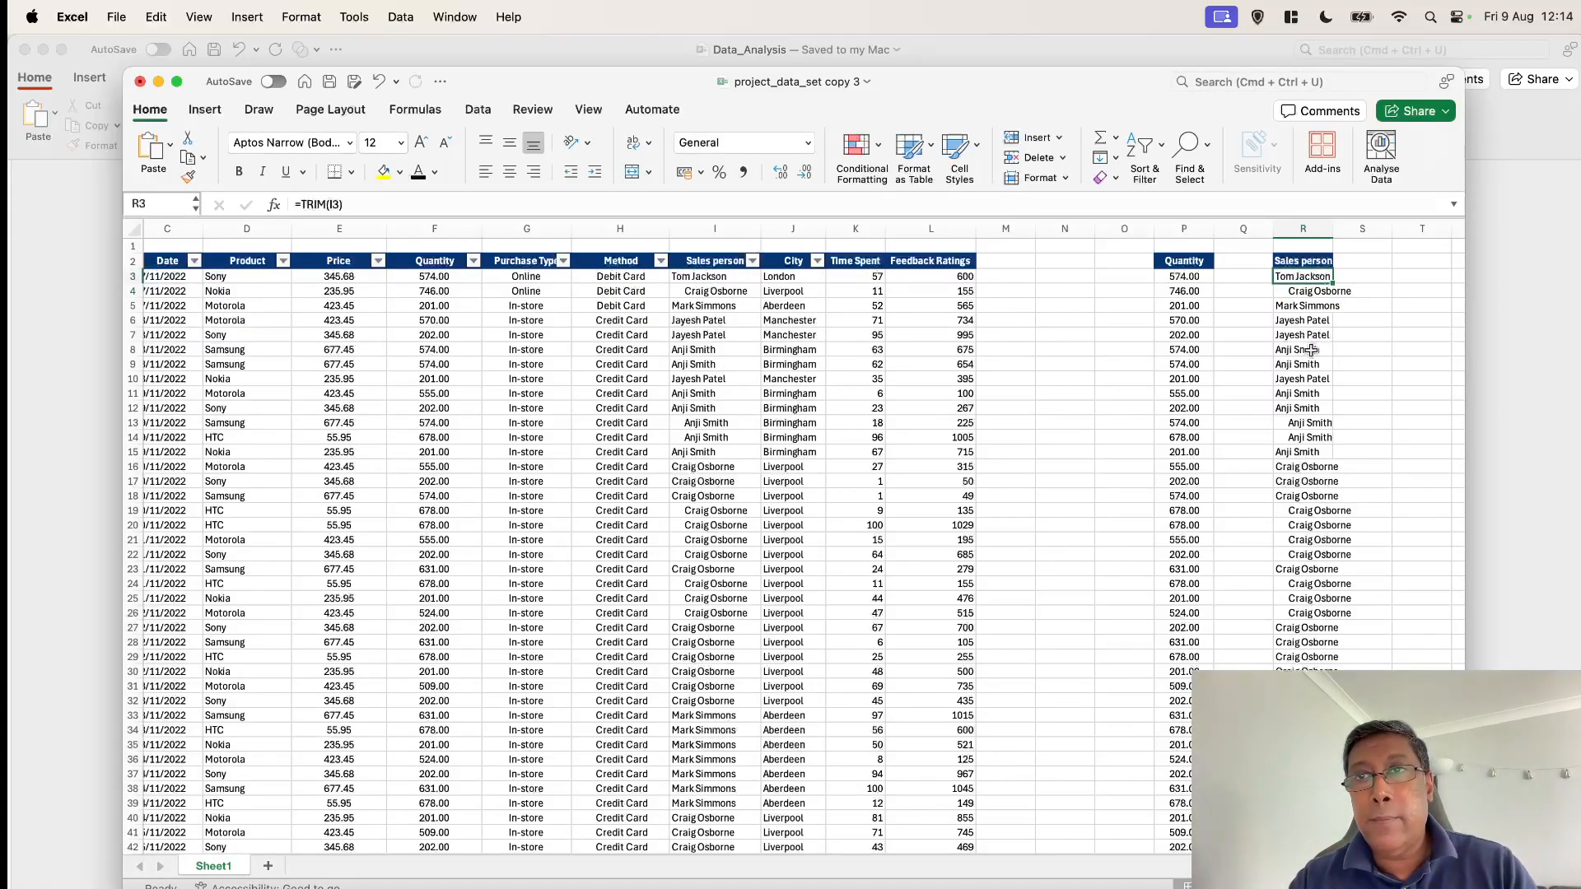
Fill the TRIM formula down column R through the last data row
scroll(1310, 350, right, 3)
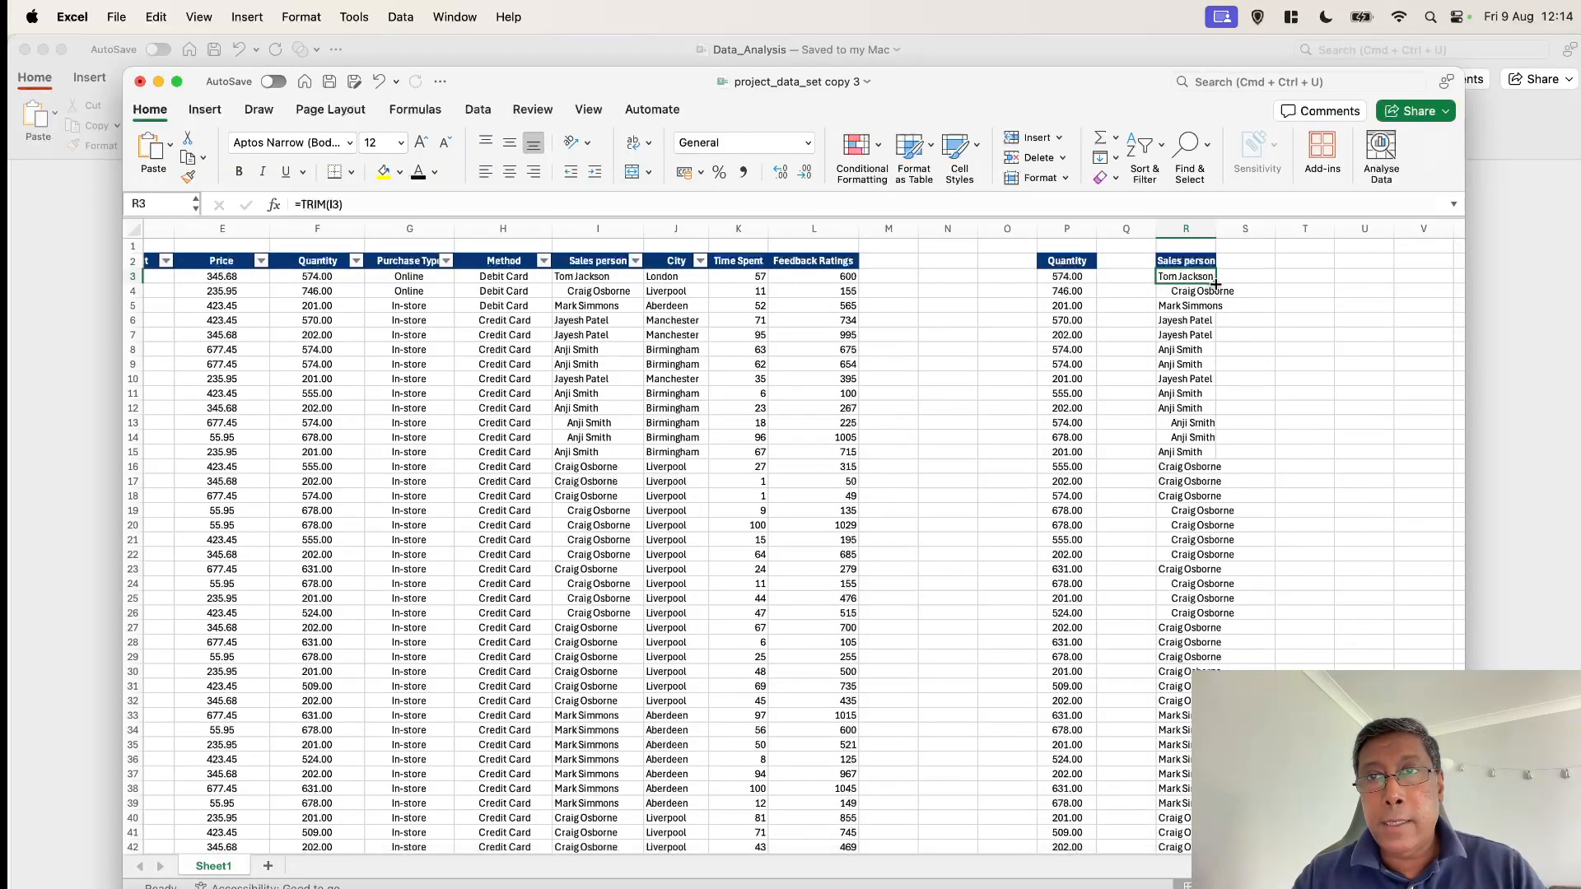
drag(1215, 283, 1179, 856)
mouse_move(1192, 833)
mouse_down()
mouse_move(1162, 805)
mouse_move(1170, 820)
mouse_up()
scroll(1163, 434, up, 20)
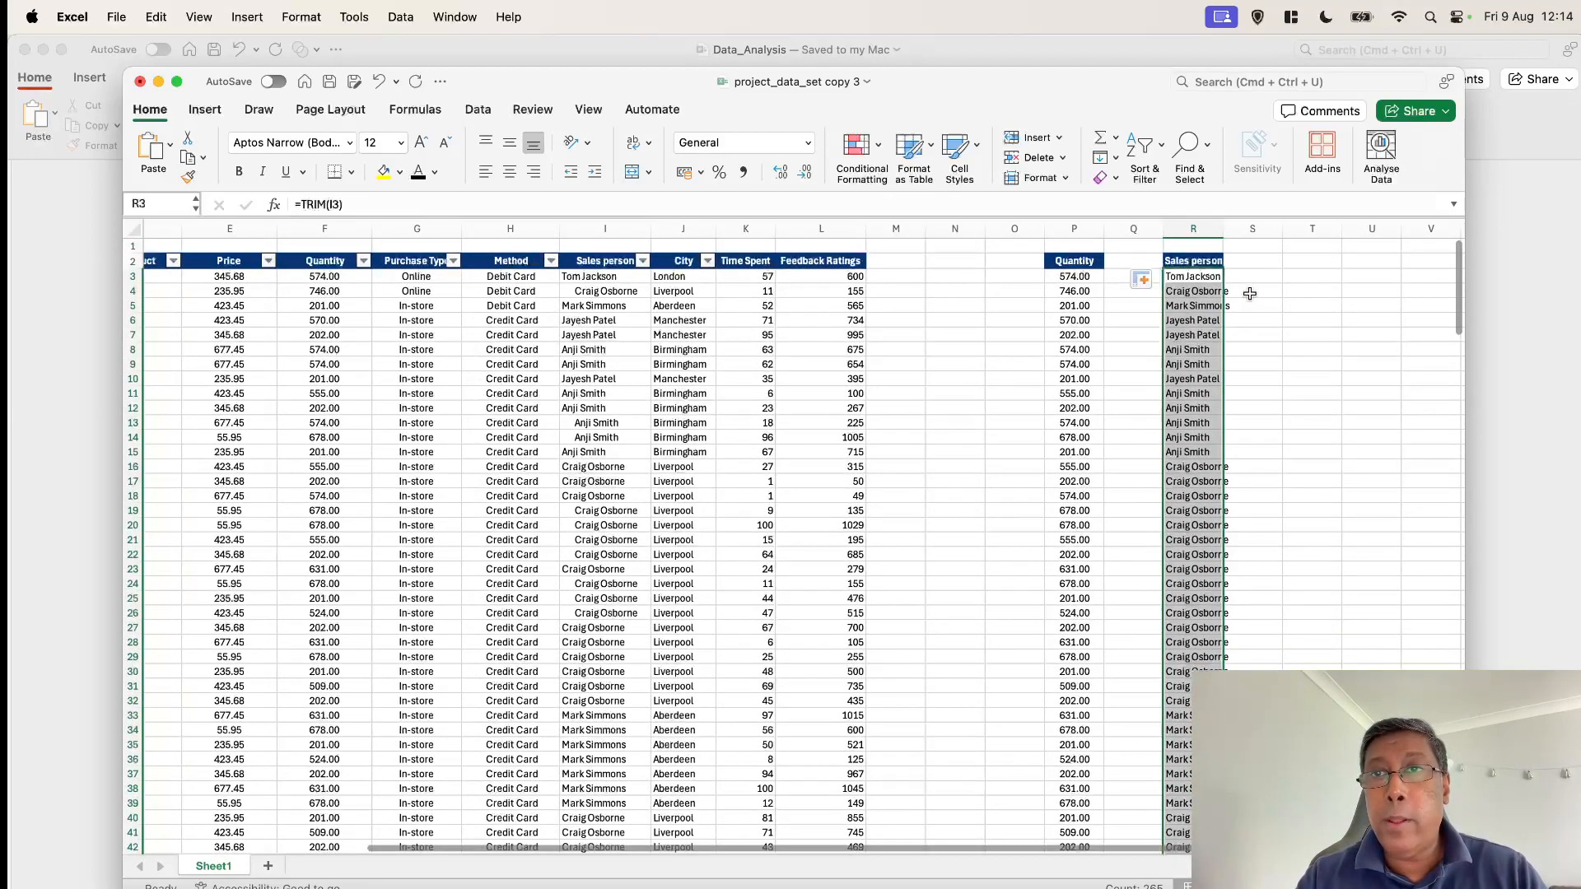
click(1249, 306)
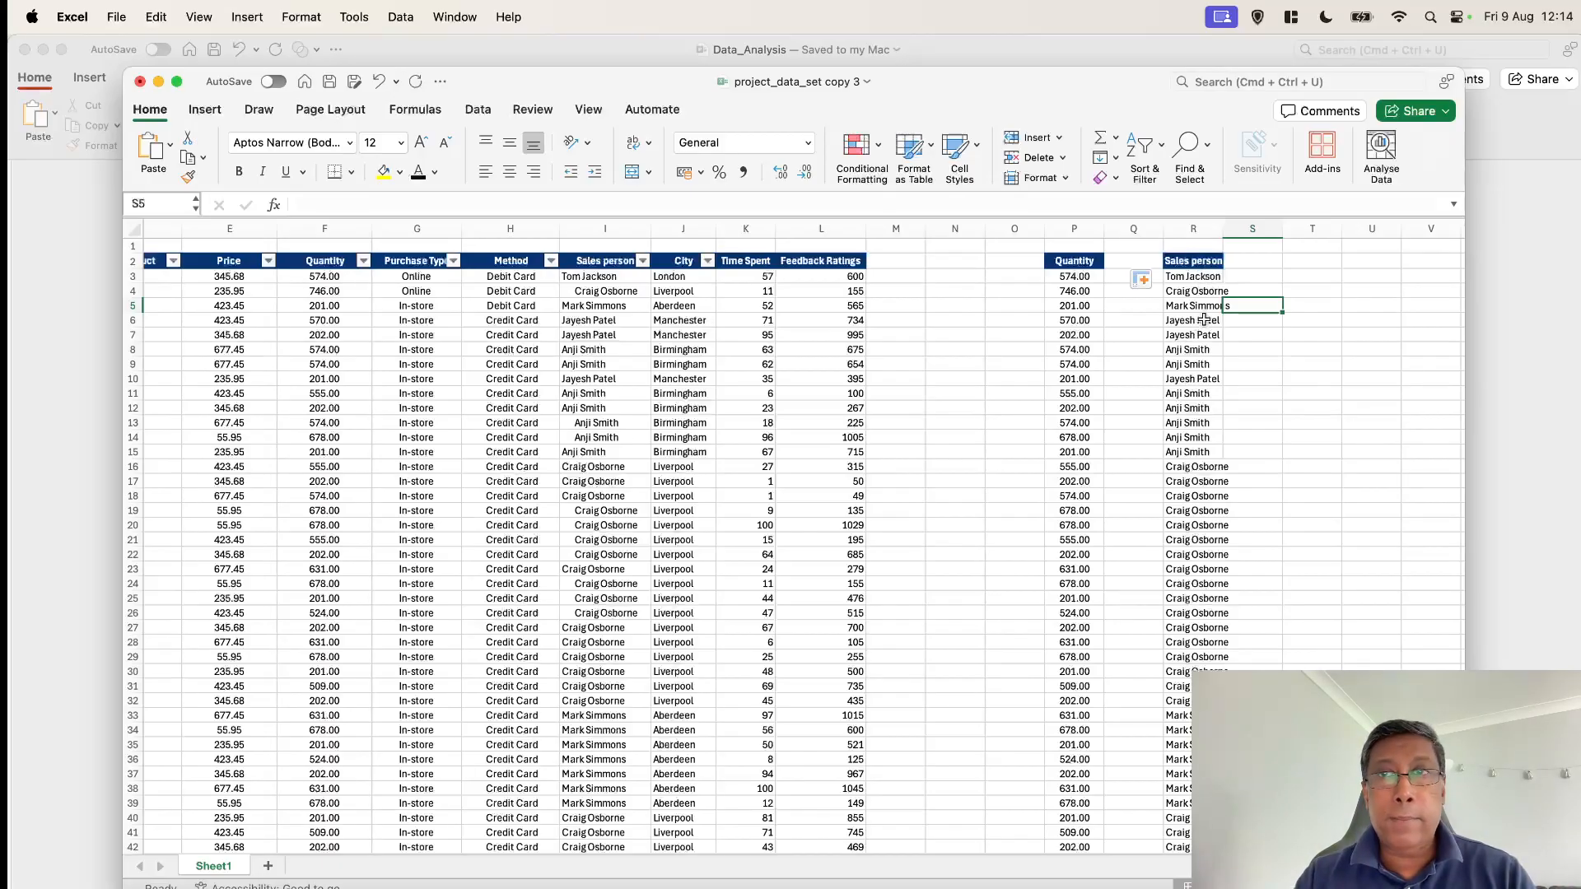
Copy the trimmed Sales person helper column with its header and paste it as values over the original Sales person column
click(1190, 260)
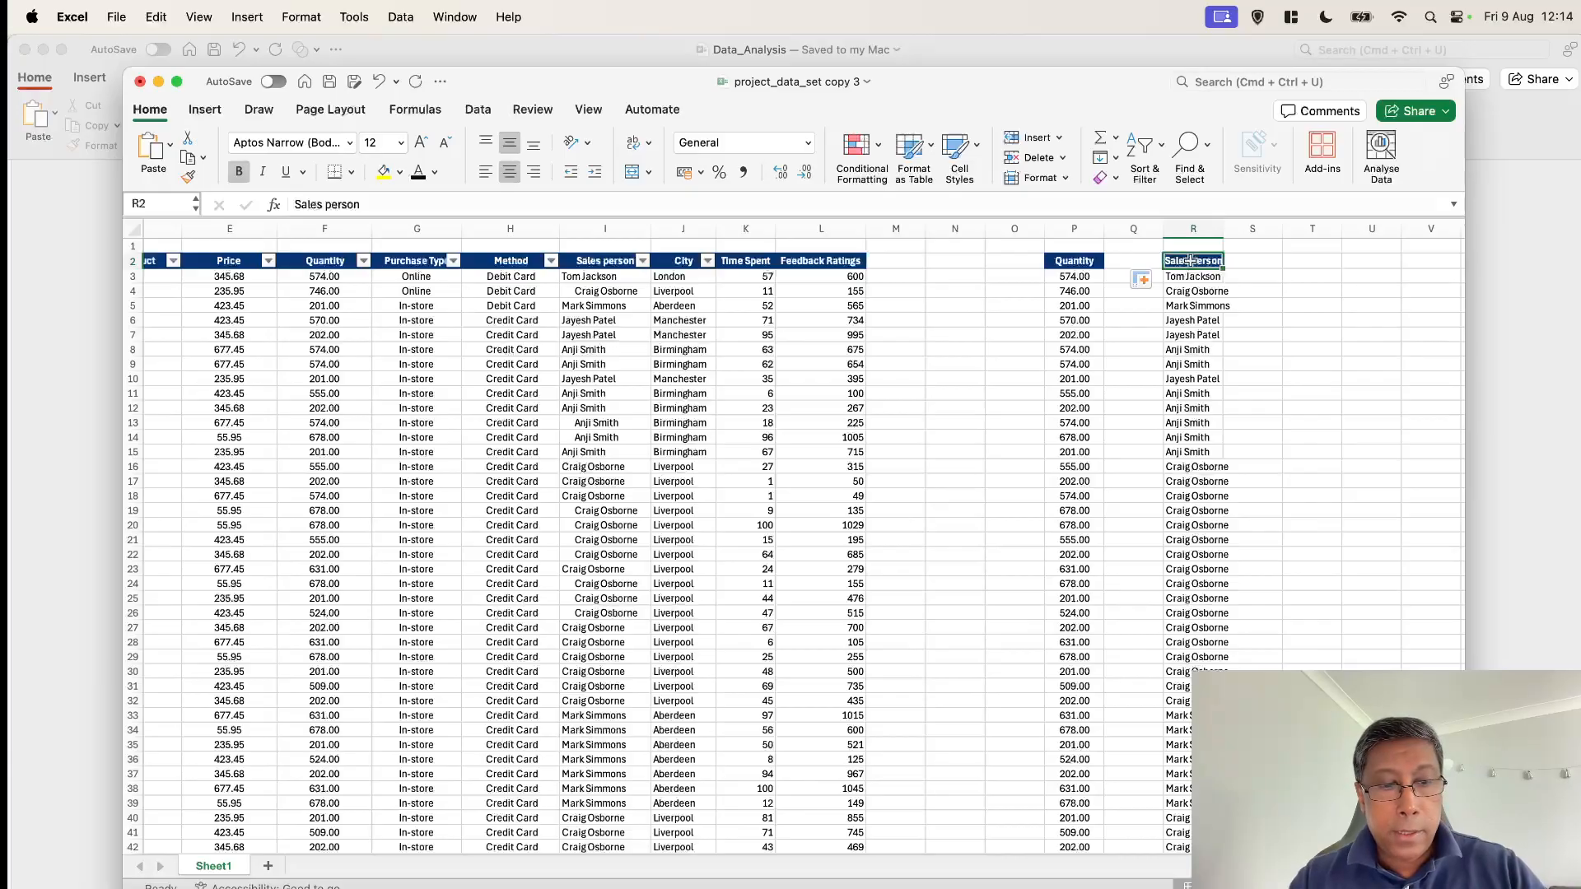
key(super+shift+Down)
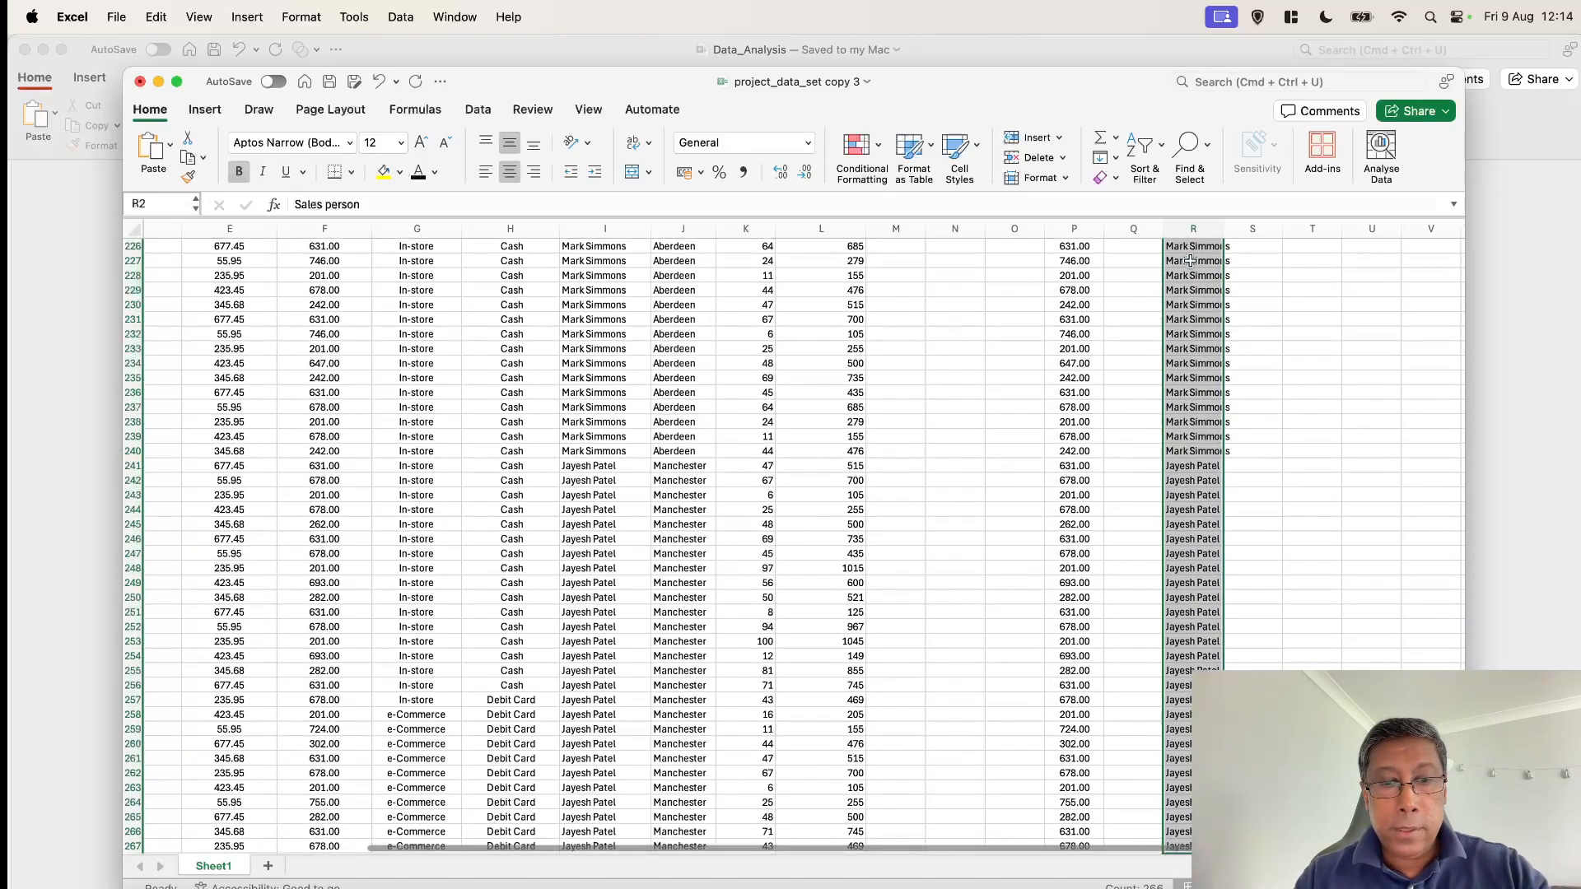
key(super+c)
scroll(1190, 260, up, 20)
scroll(687, 335, left, 3)
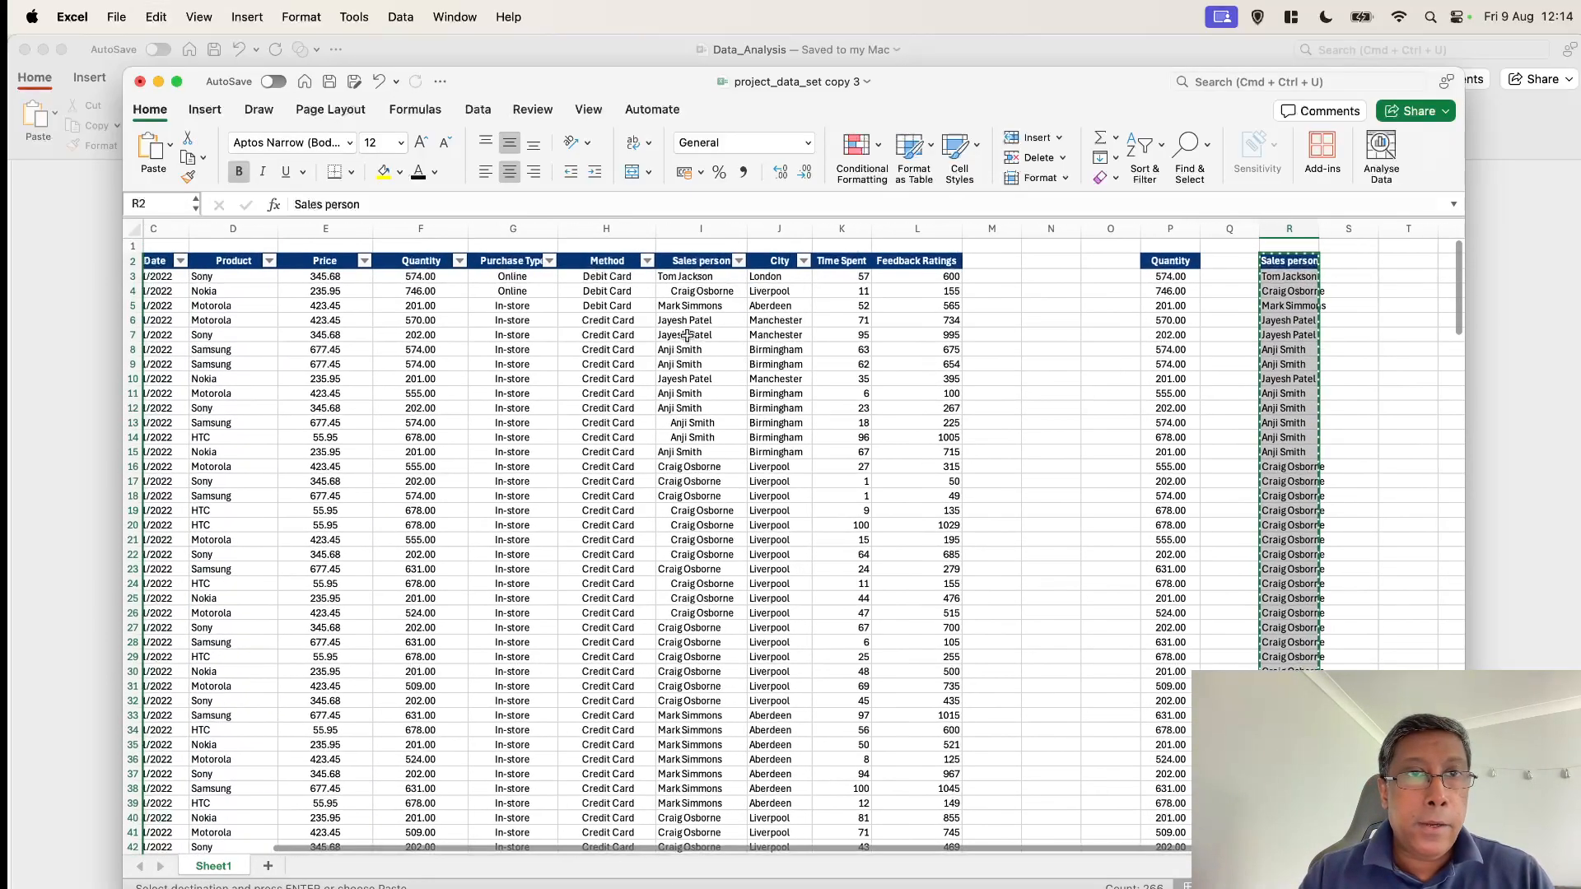
scroll(687, 335, left, 3)
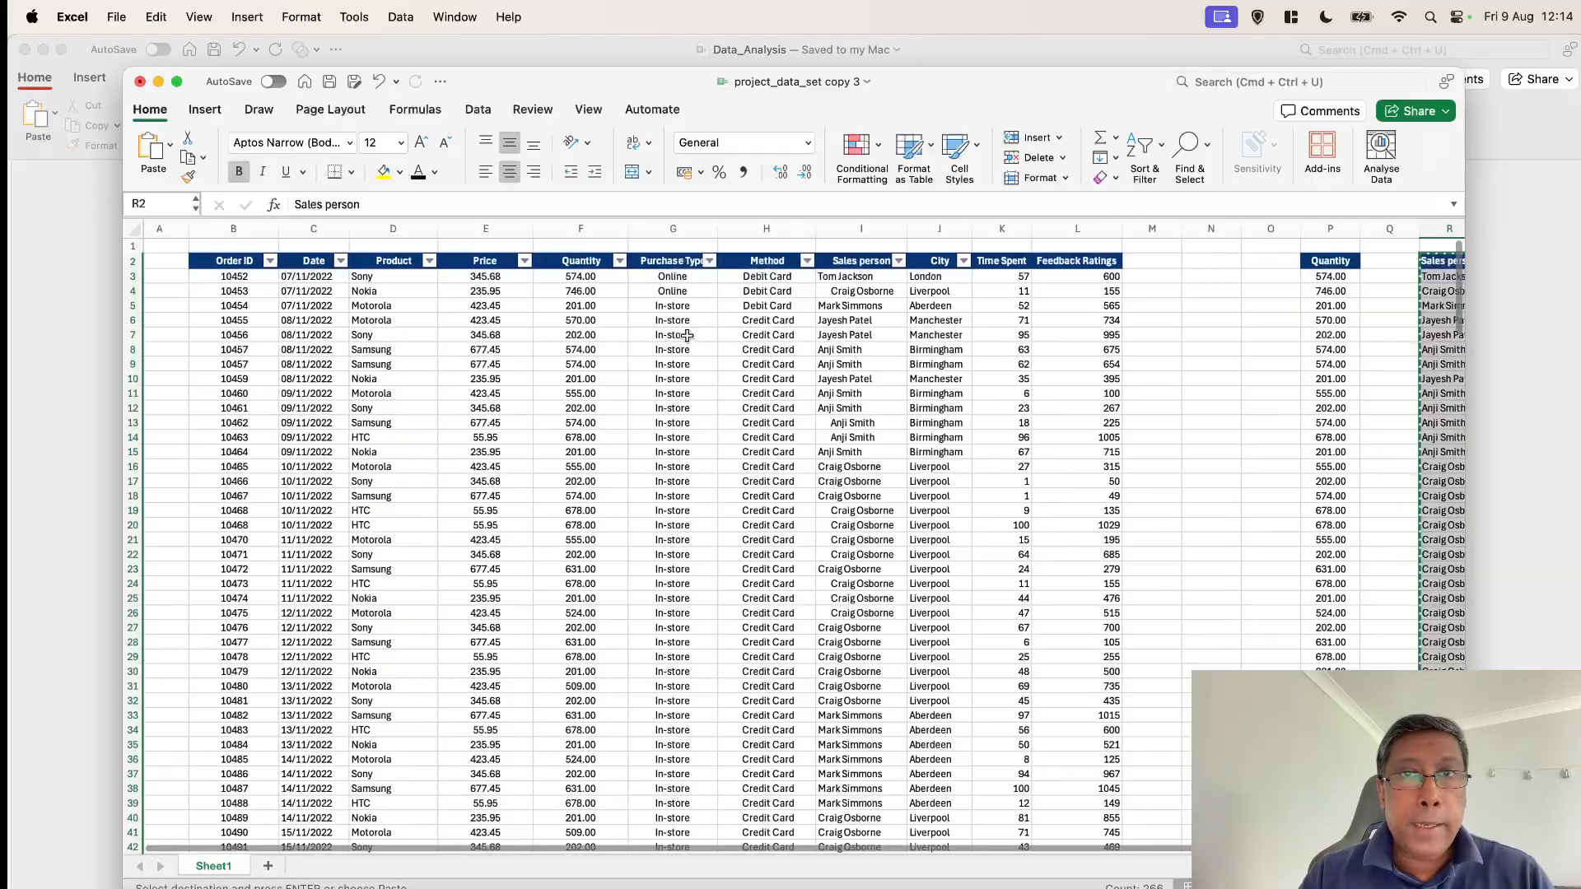
click(868, 261)
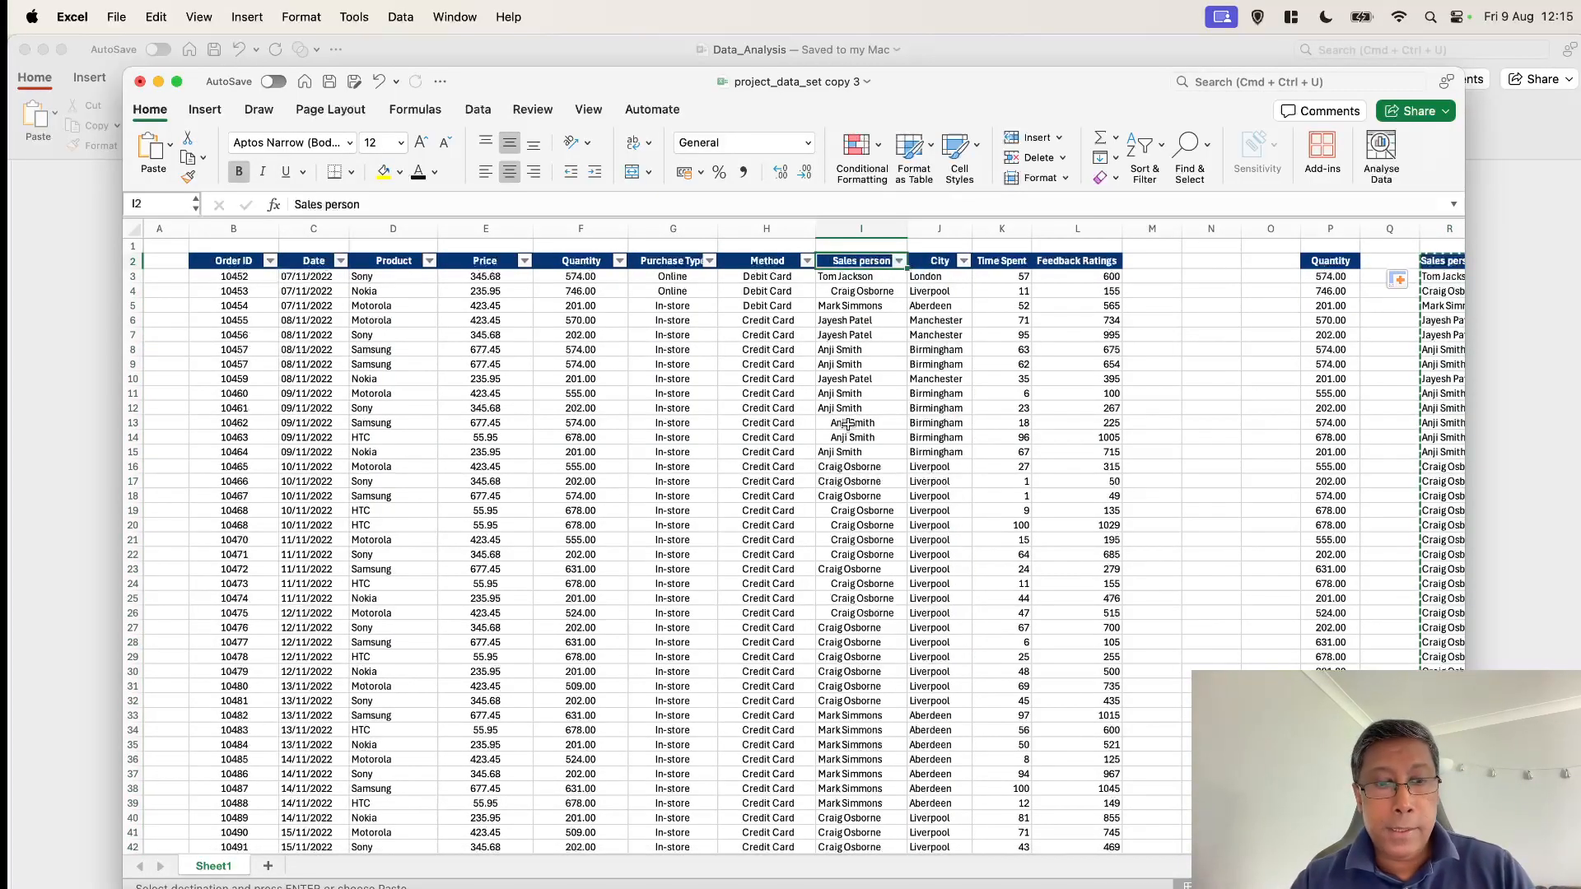
right_click(872, 262)
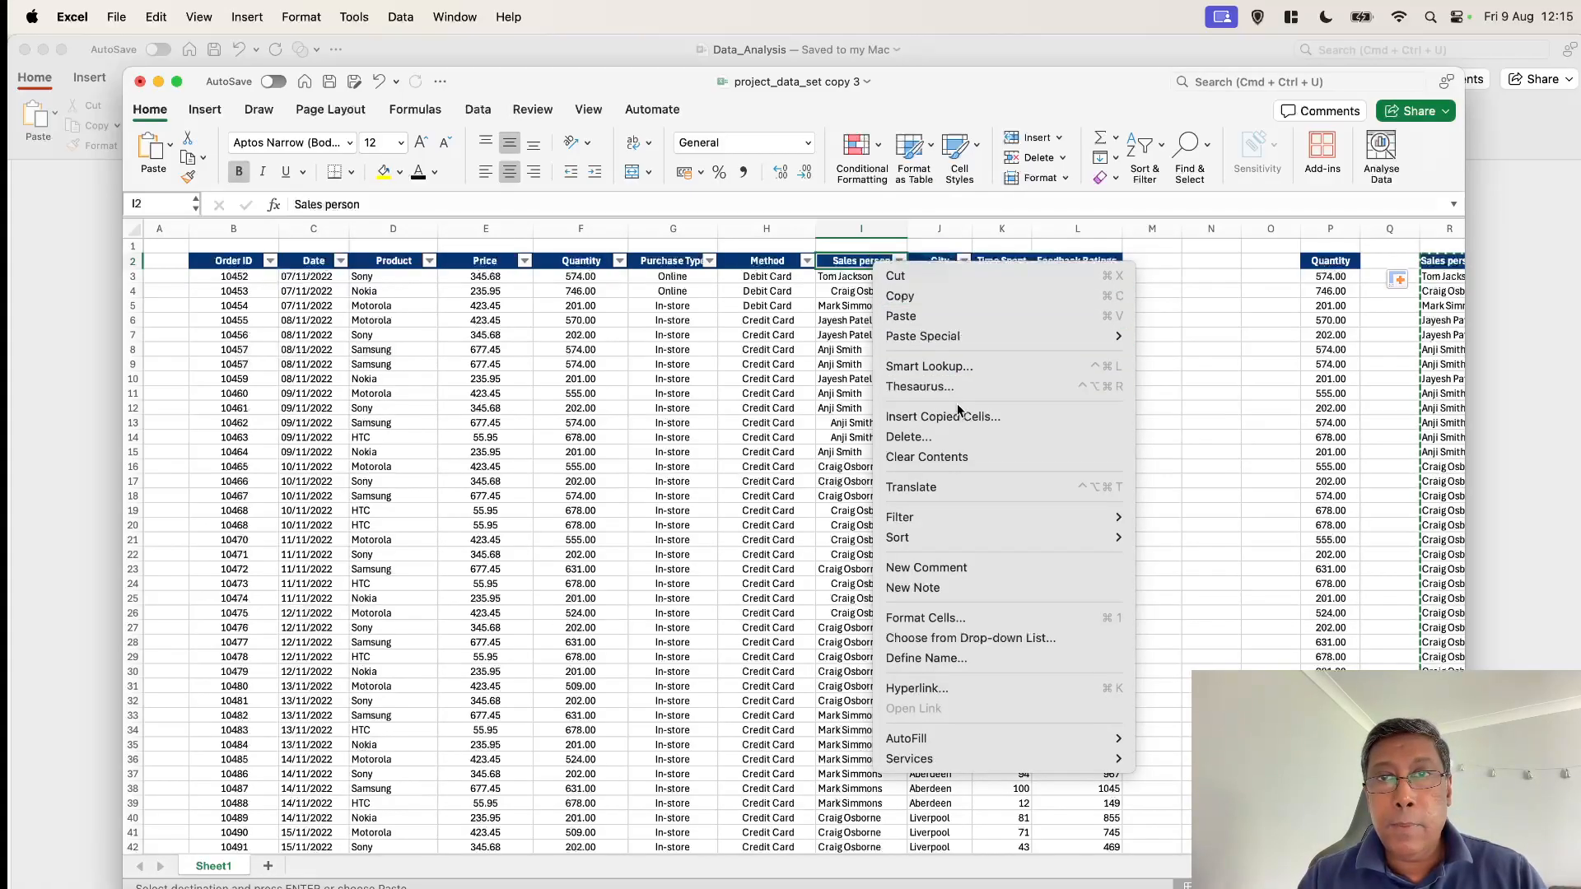
mouse_move(942, 340)
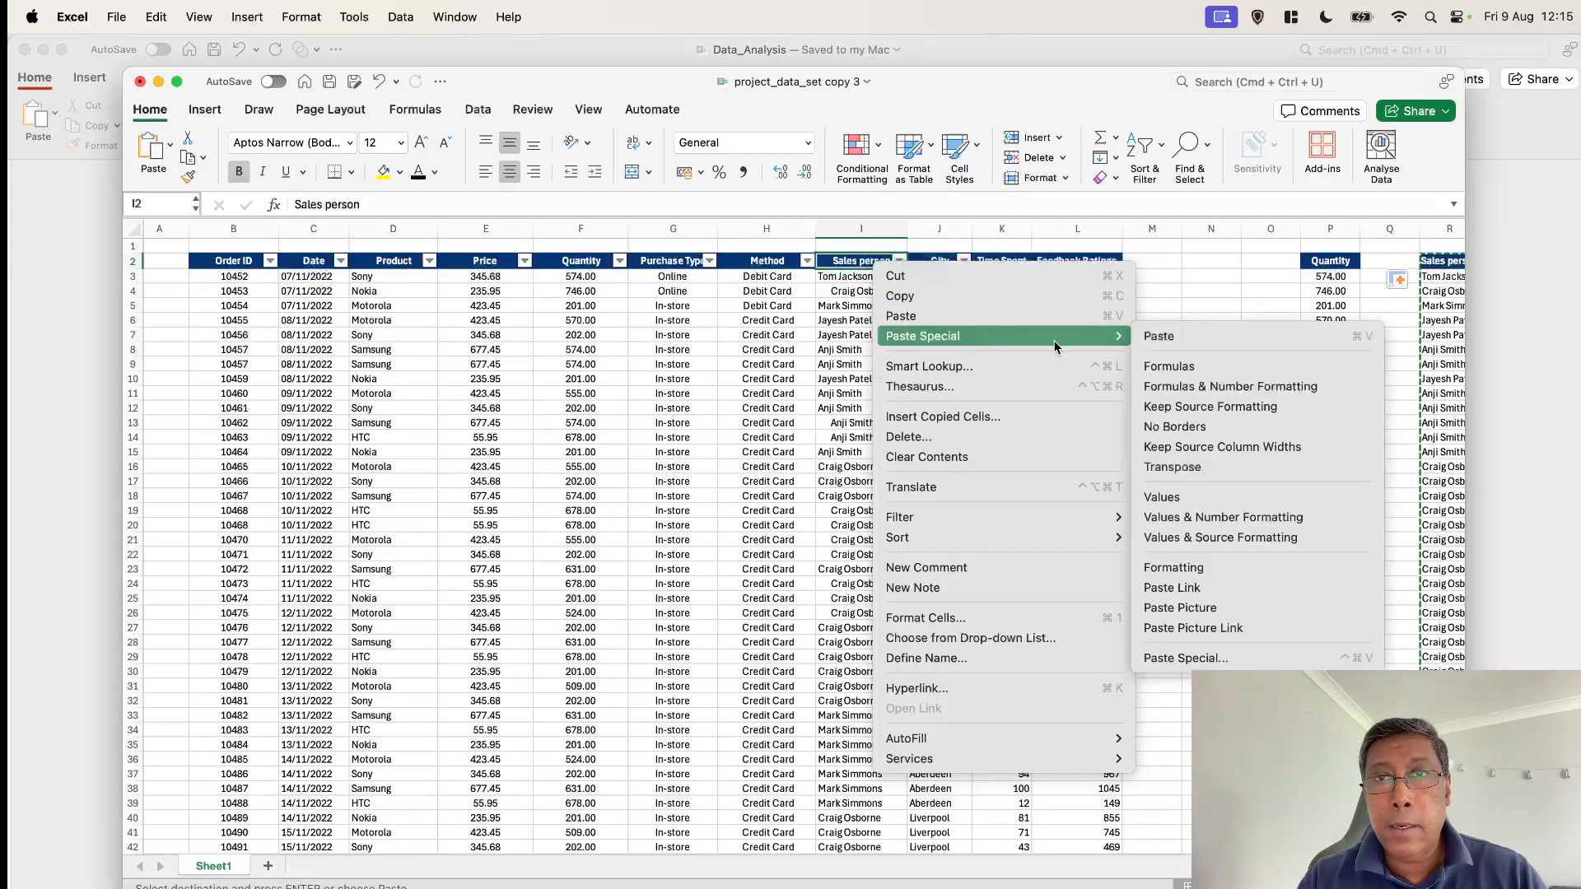
click(1162, 496)
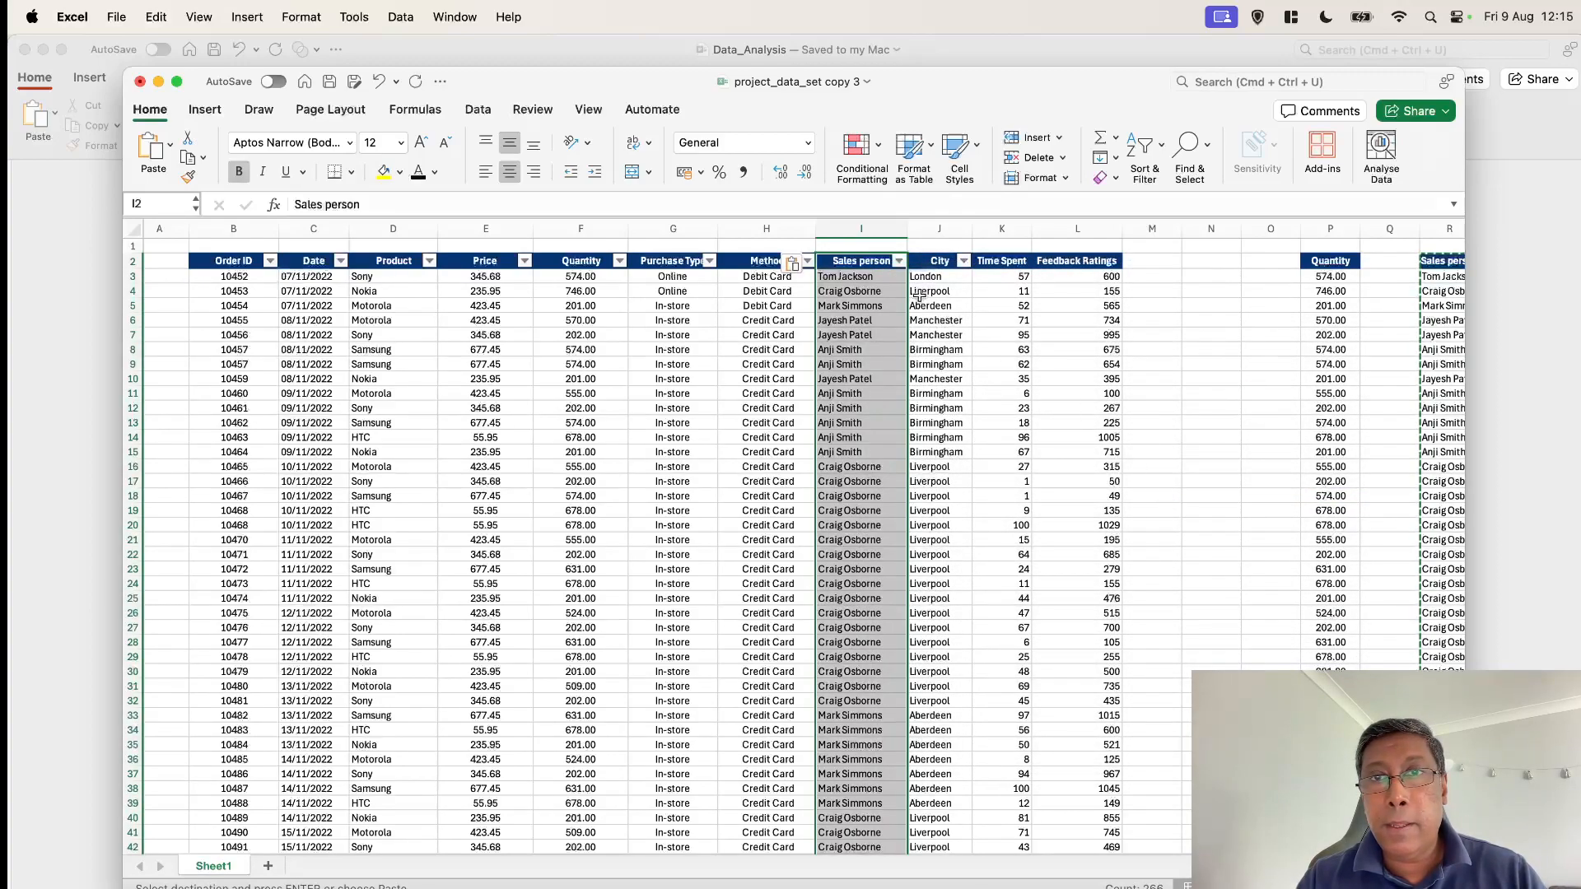
click(1268, 394)
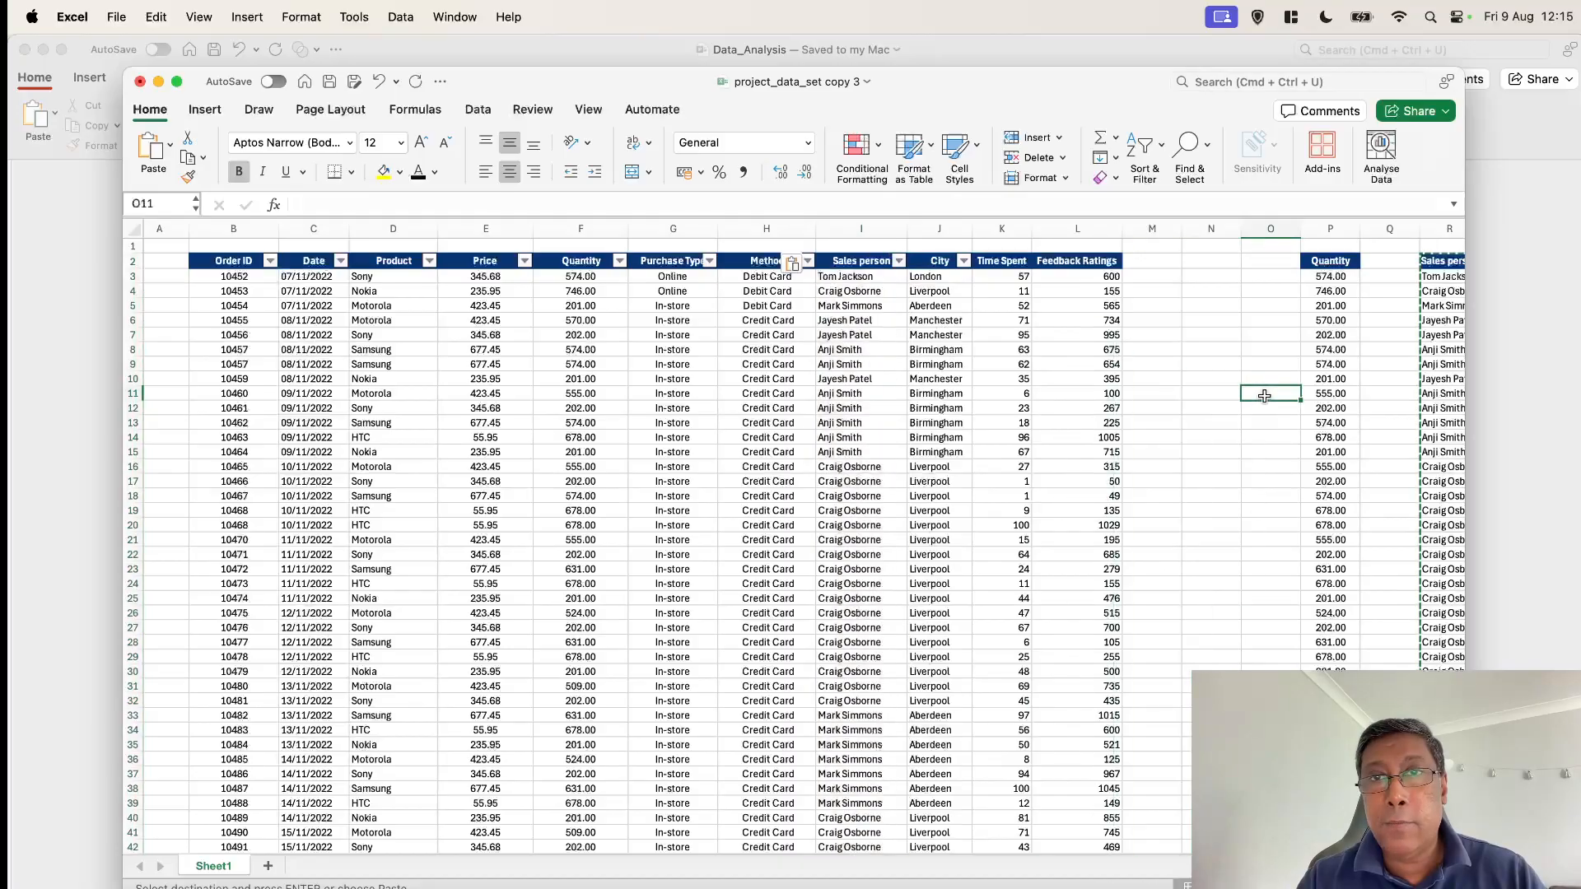
Scroll through the dataset to review the cleaned Sales person column against the helper columns
scroll(939, 340, down, 1)
scroll(939, 339, right, 1)
scroll(939, 339, right, 1)
scroll(940, 339, down, 10)
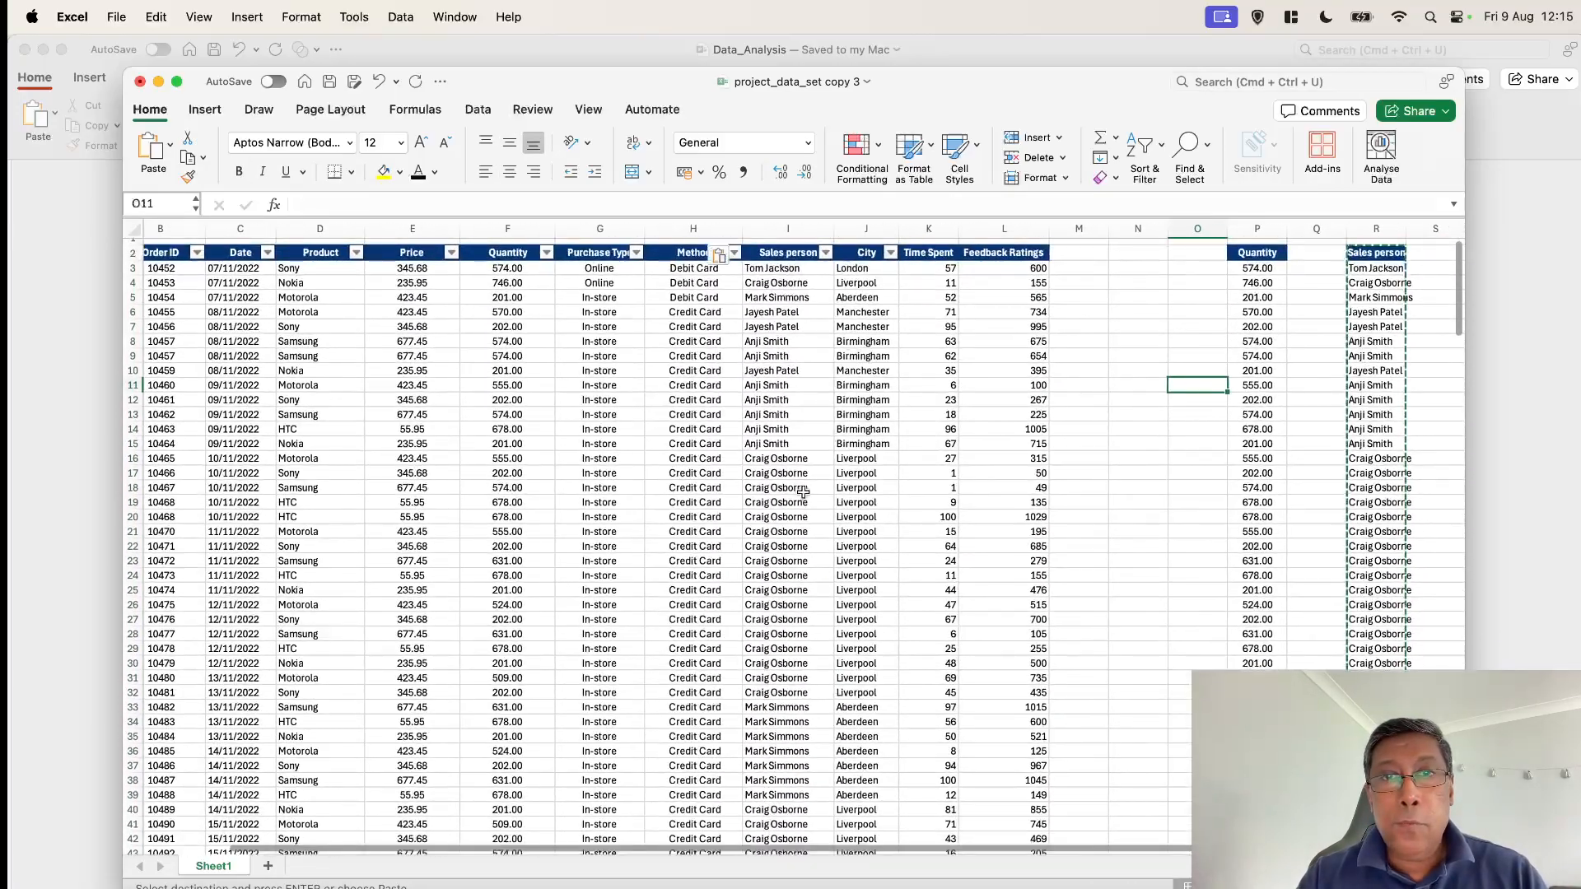
scroll(809, 527, up, 8)
scroll(809, 527, down, 10)
scroll(809, 527, right, 1)
scroll(765, 597, down, 8)
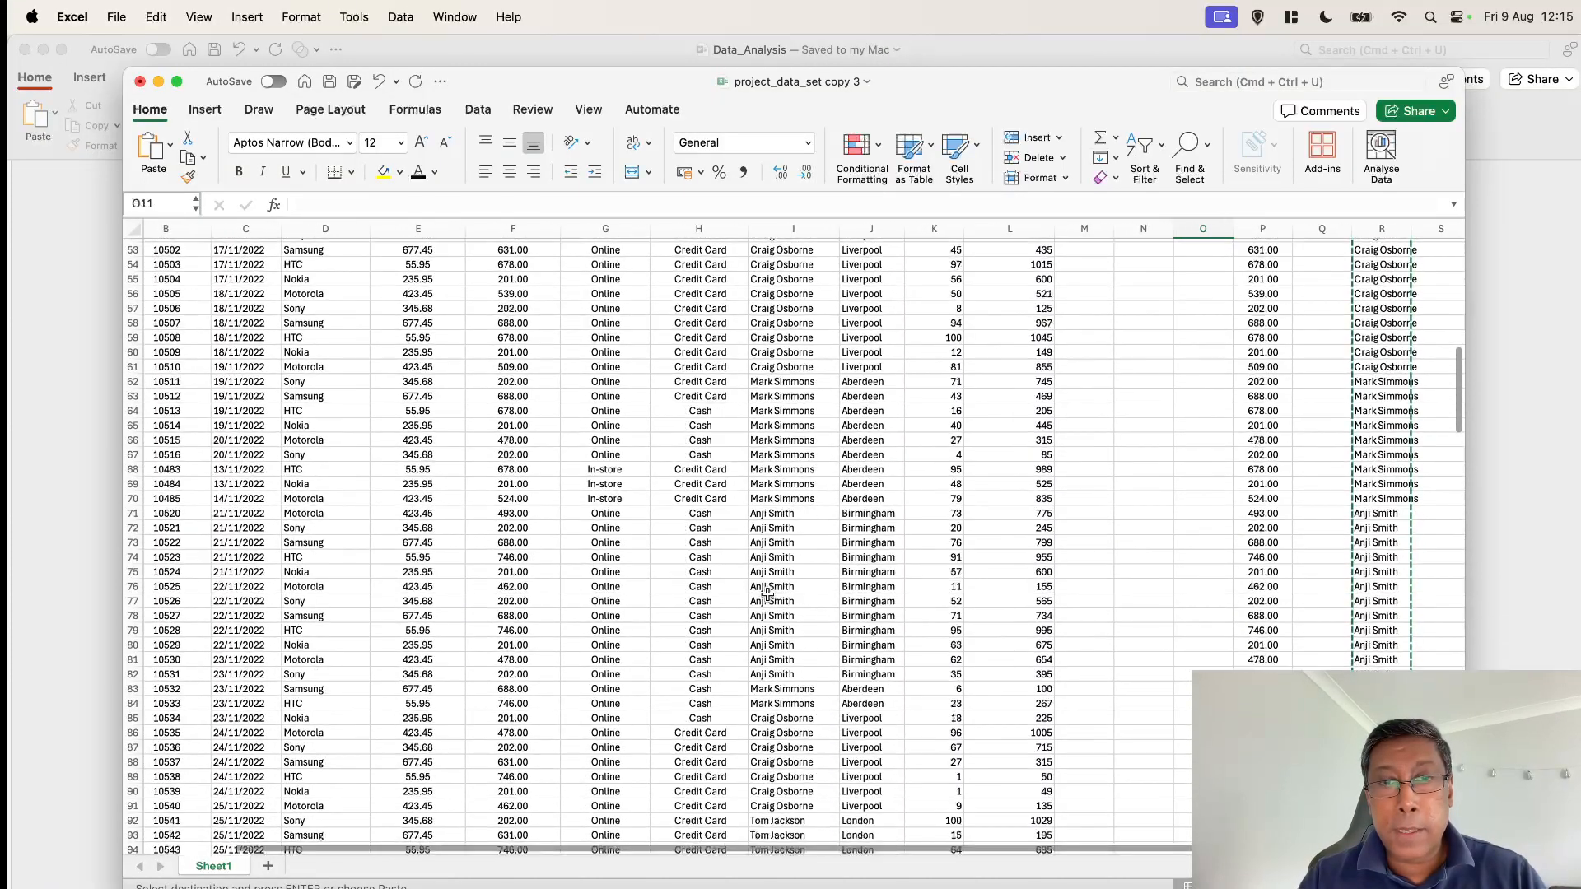
scroll(767, 593, up, 12)
scroll(767, 592, right, 1)
scroll(767, 593, up, 5)
scroll(767, 593, right, 1)
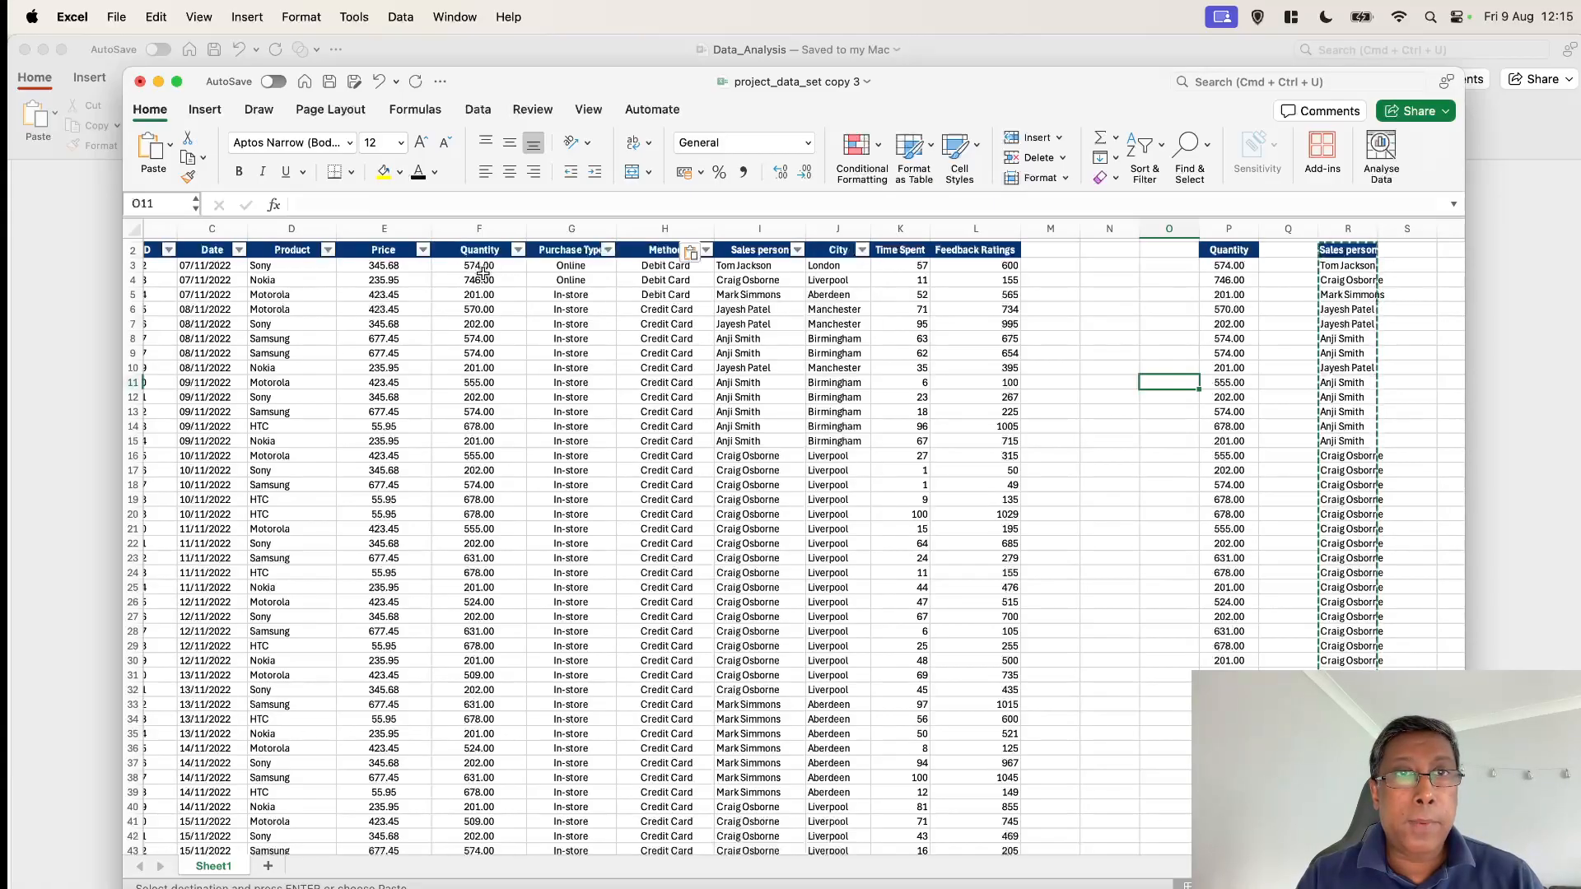
scroll(483, 270, down, 1)
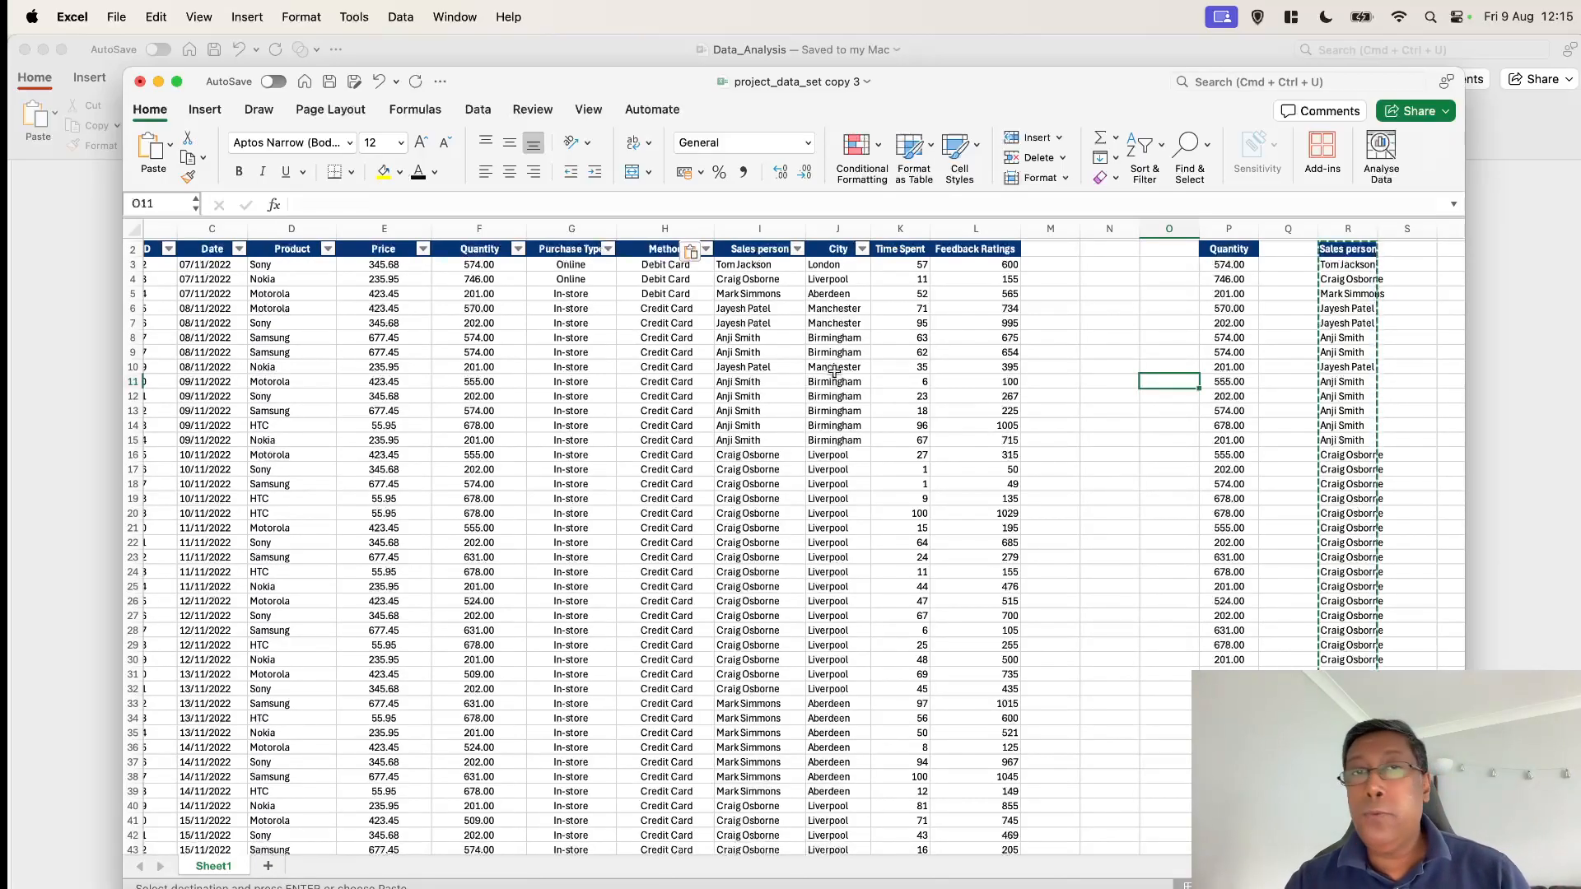
scroll(874, 509, down, 15)
scroll(875, 509, down, 20)
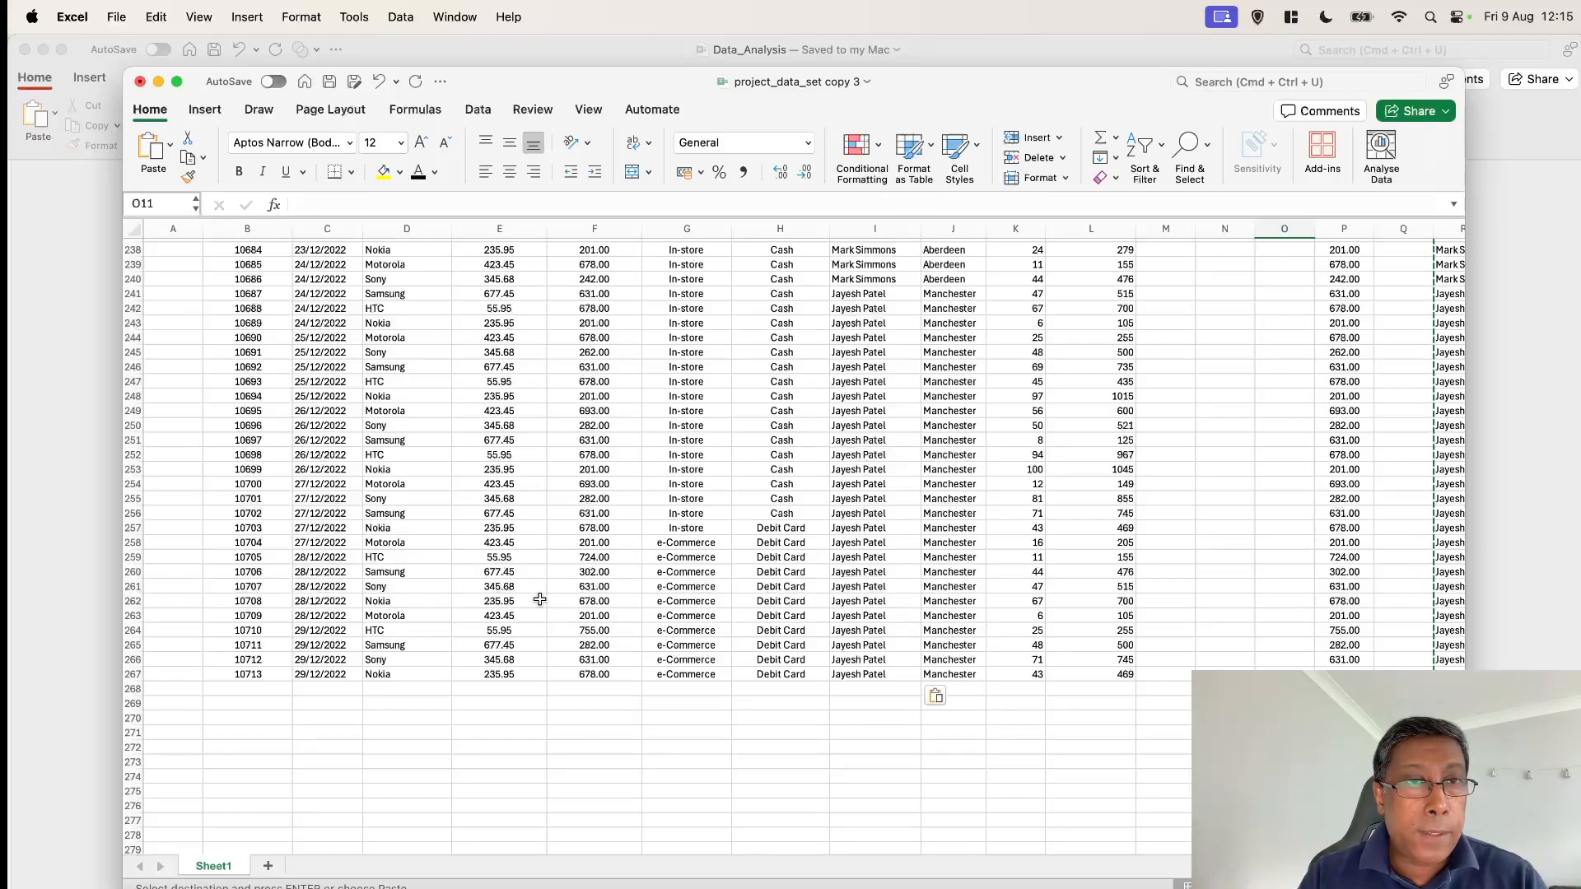
scroll(539, 599, up, 1)
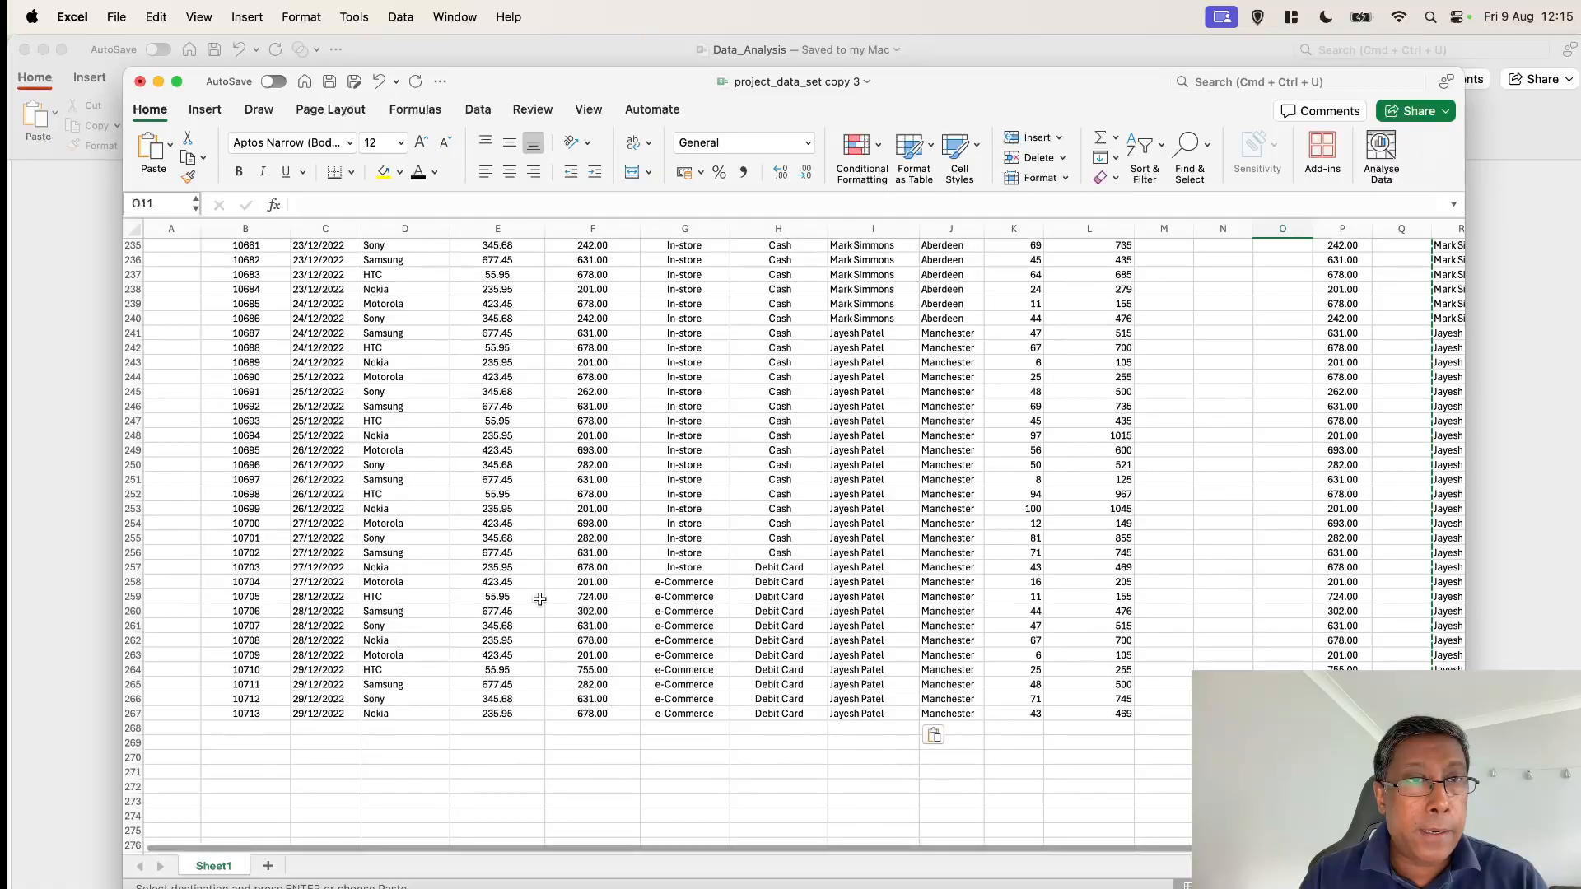
scroll(540, 600, up, 1)
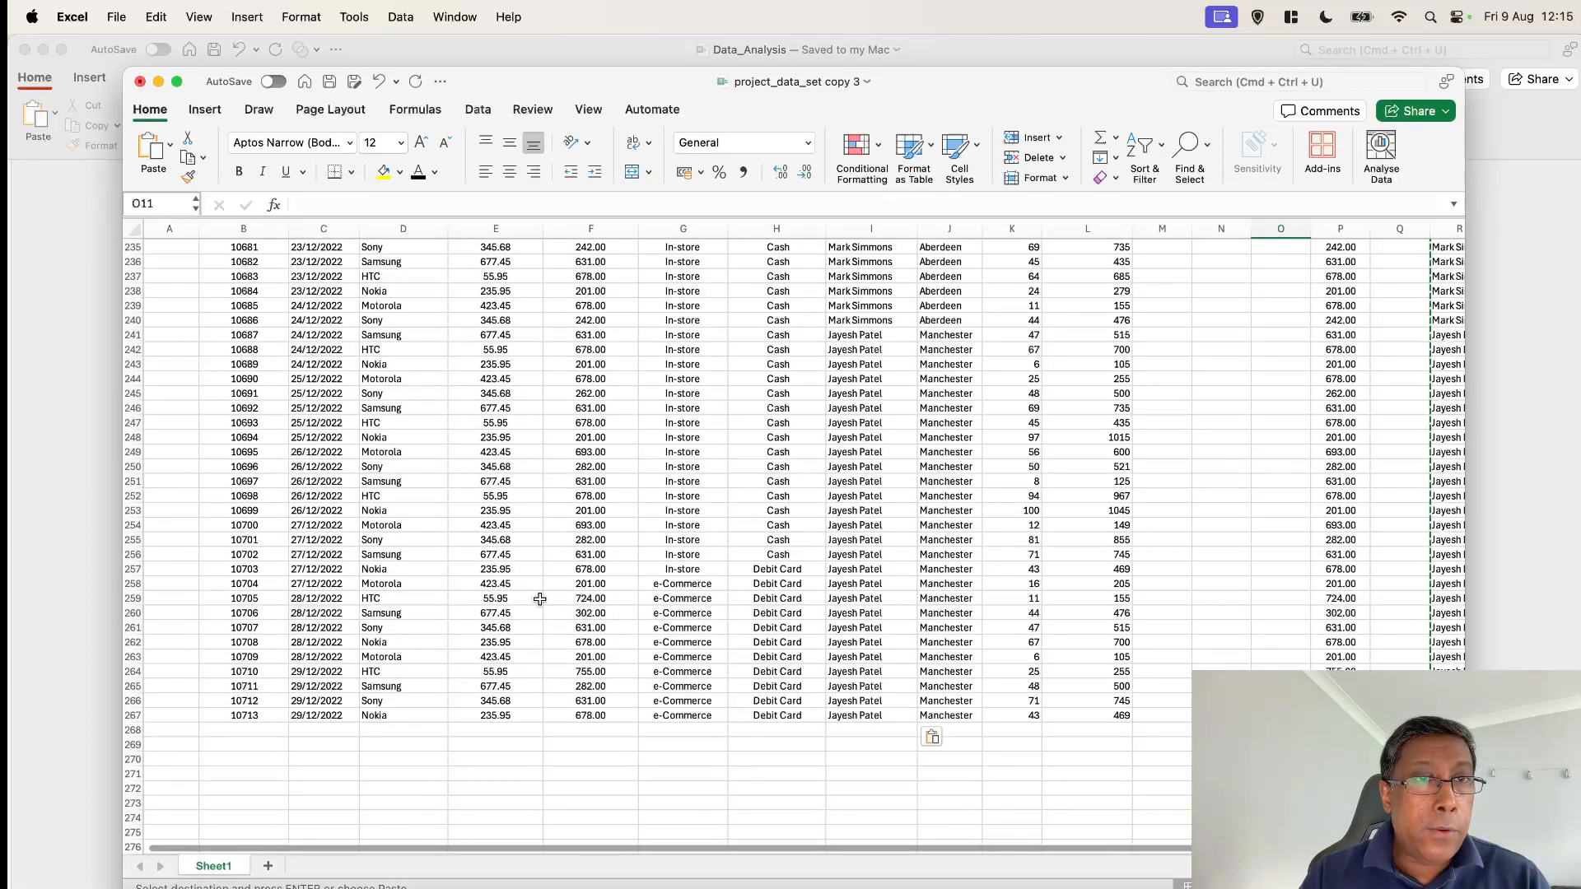
scroll(539, 599, up, 20)
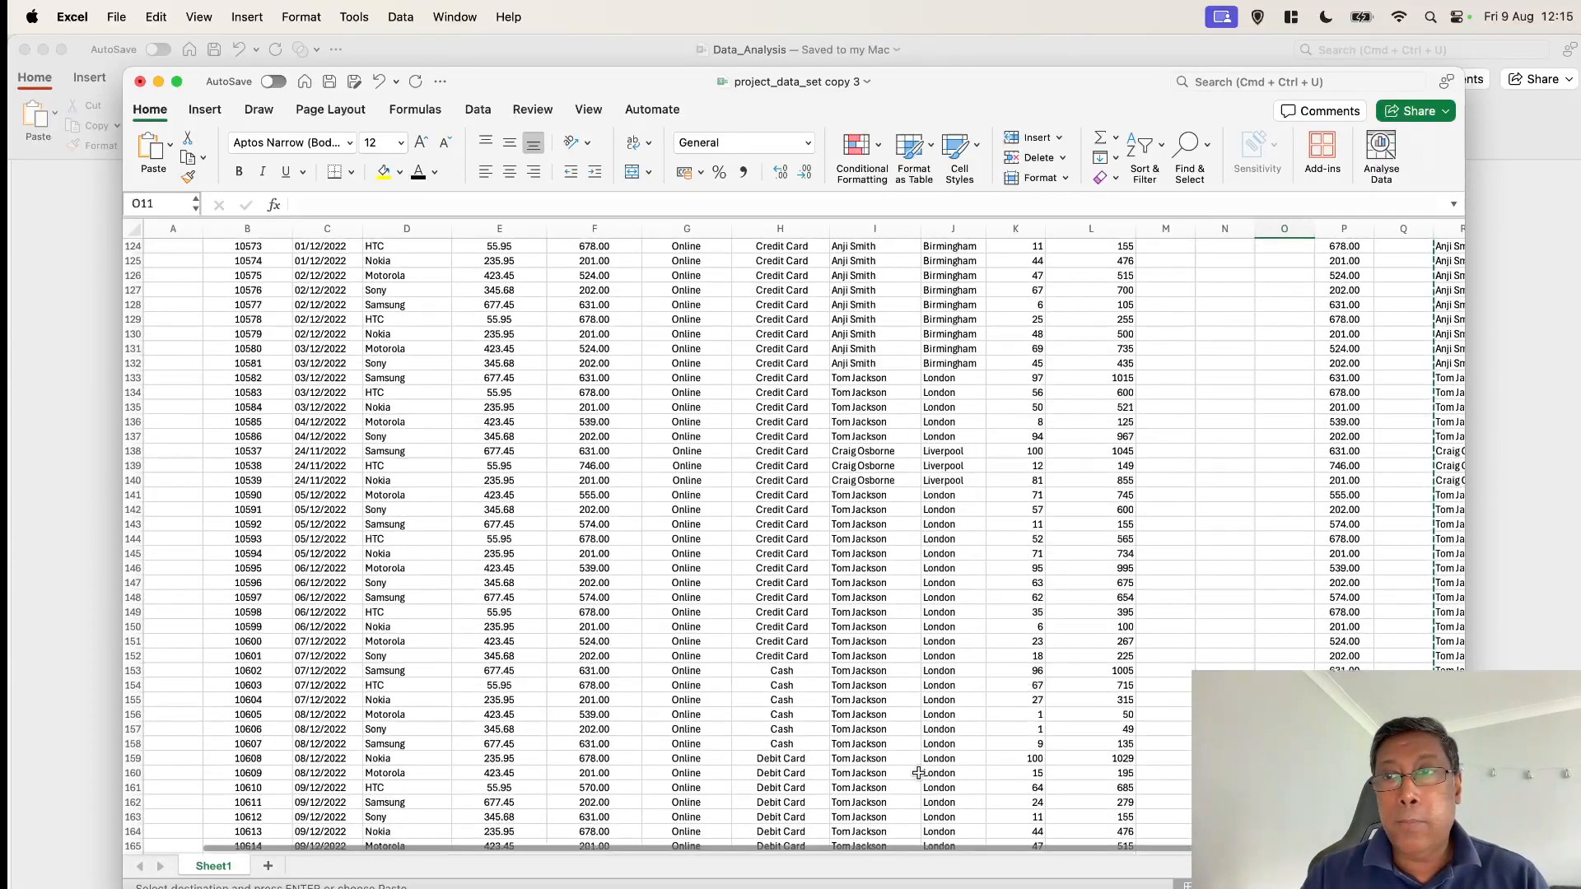
scroll(1115, 682, up, 20)
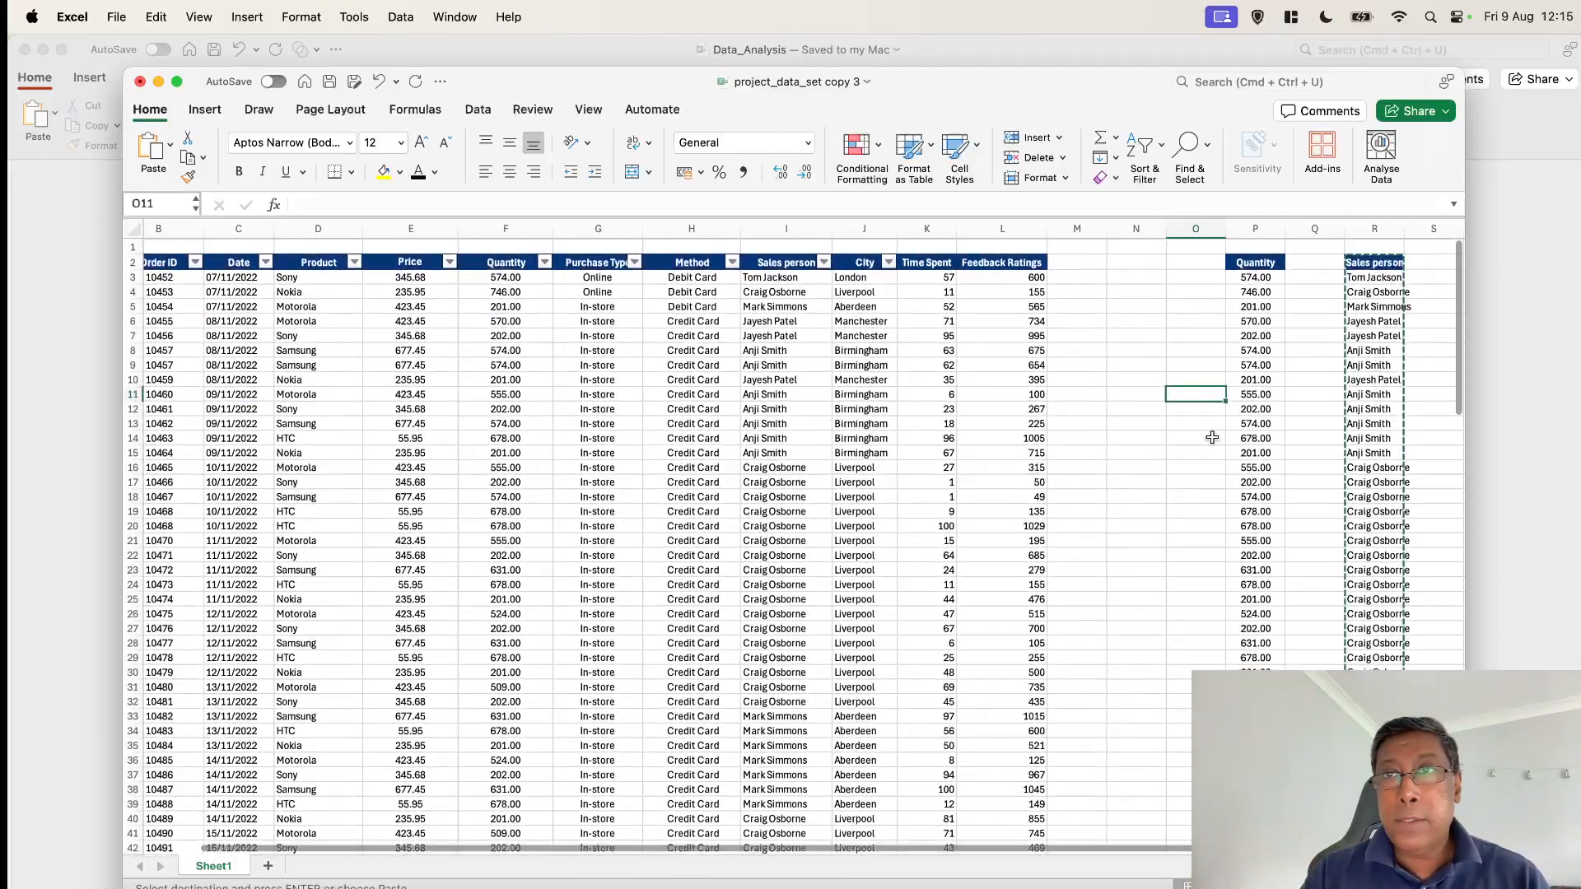
Clear the contents of helper columns P through R down to the last row
scroll(1212, 437, down, 1)
drag(1253, 248, 1349, 256)
key(super+shift+Down)
key(Delete)
scroll(1348, 256, up, 20)
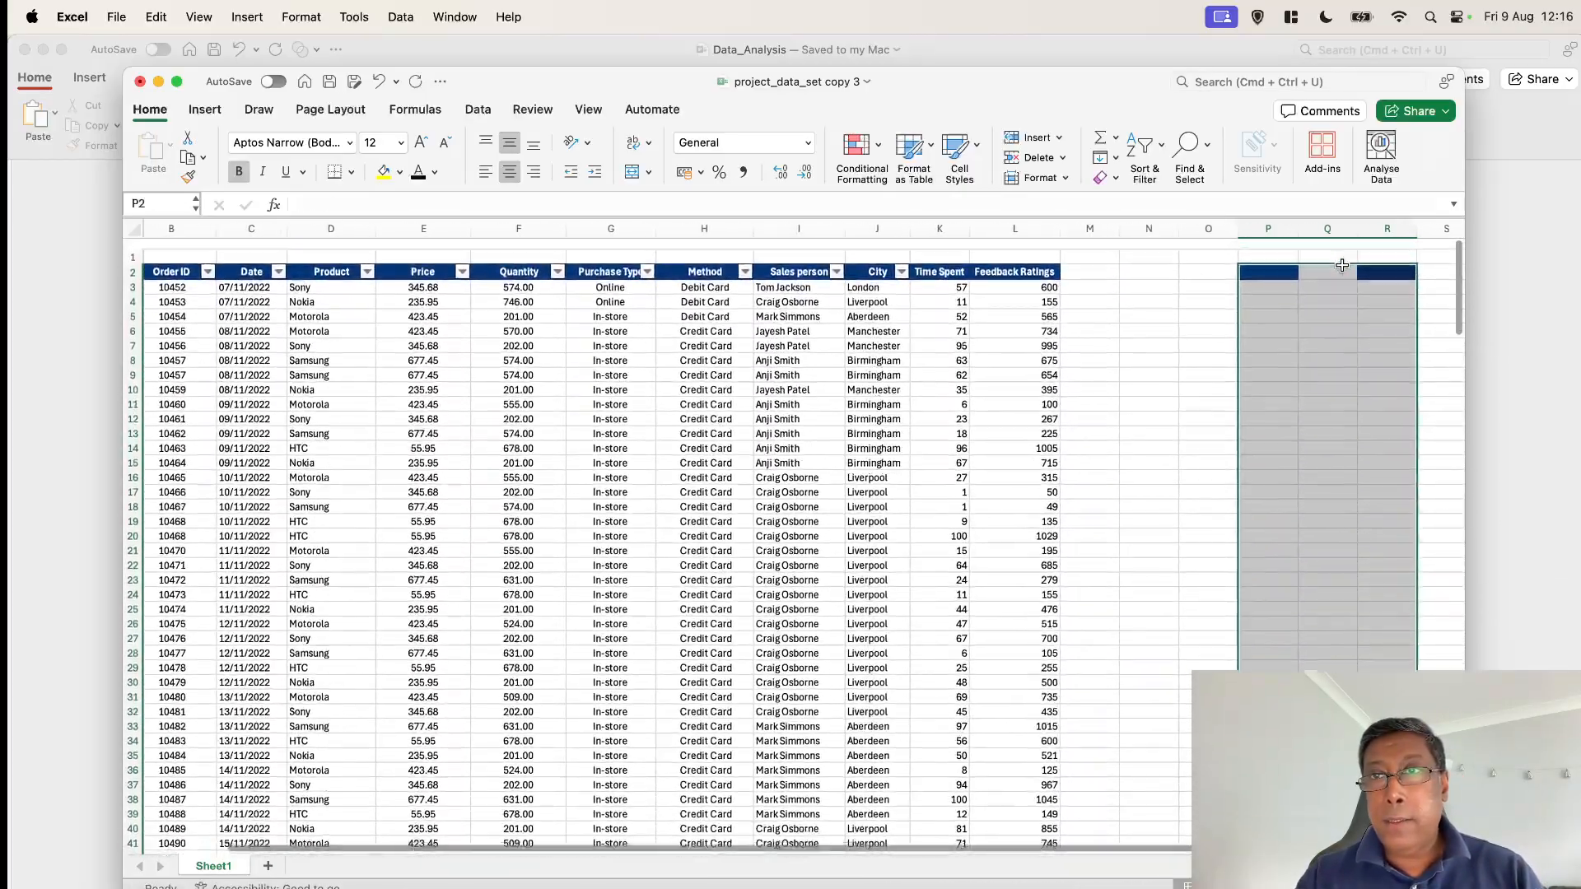
scroll(1342, 264, down, 16)
scroll(1341, 264, down, 20)
scroll(1342, 264, up, 20)
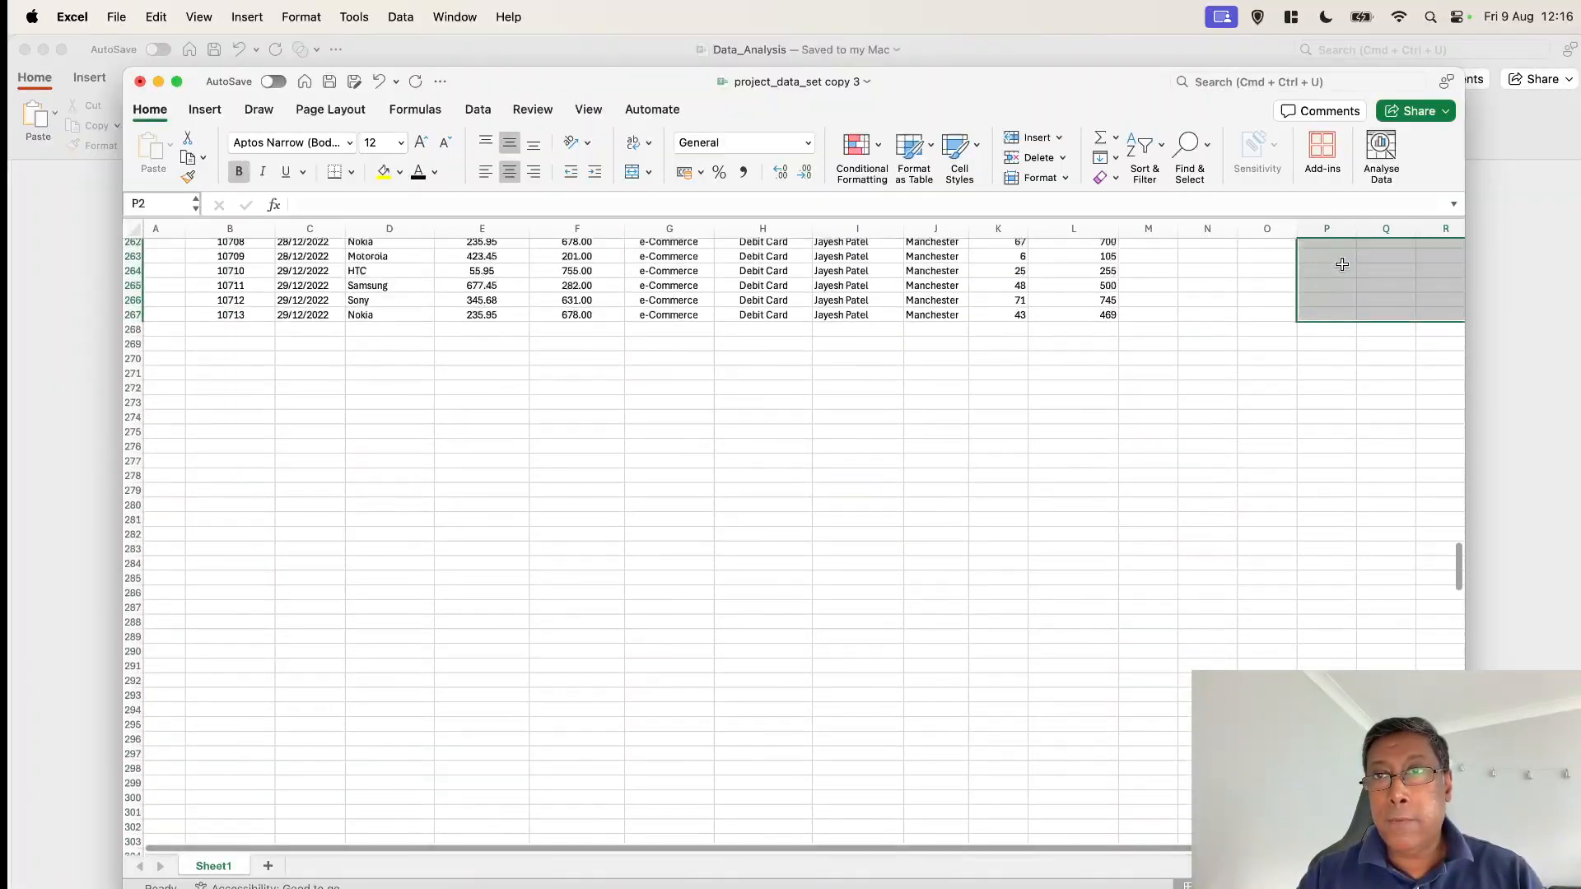
scroll(1341, 265, up, 20)
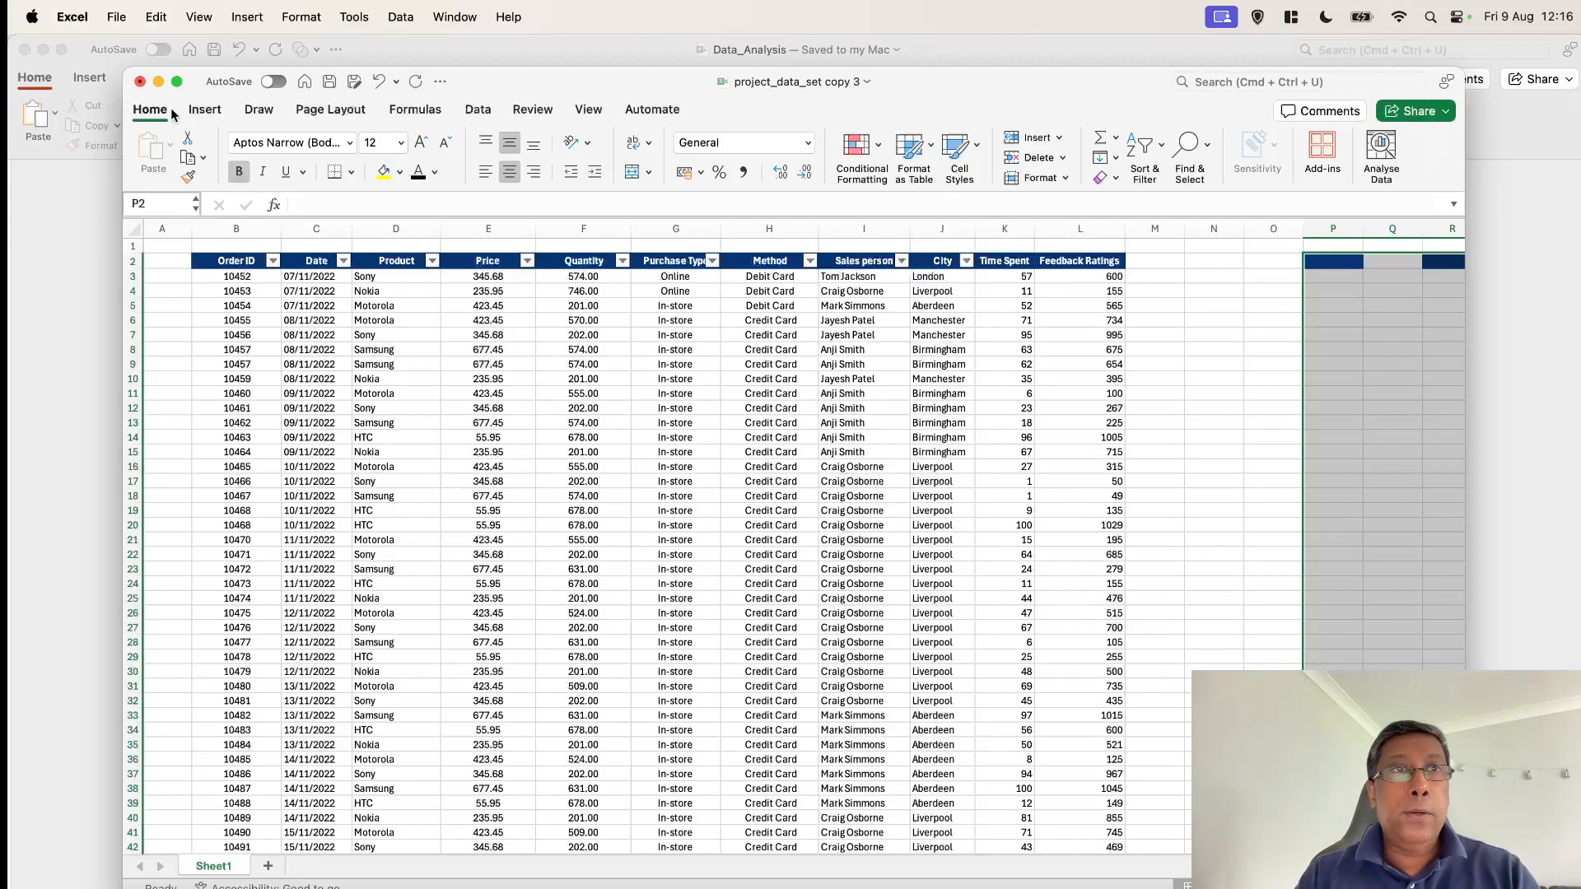
Select the whole data table and run Remove Duplicates with headers and all columns checked
drag(124, 68, 74, 47)
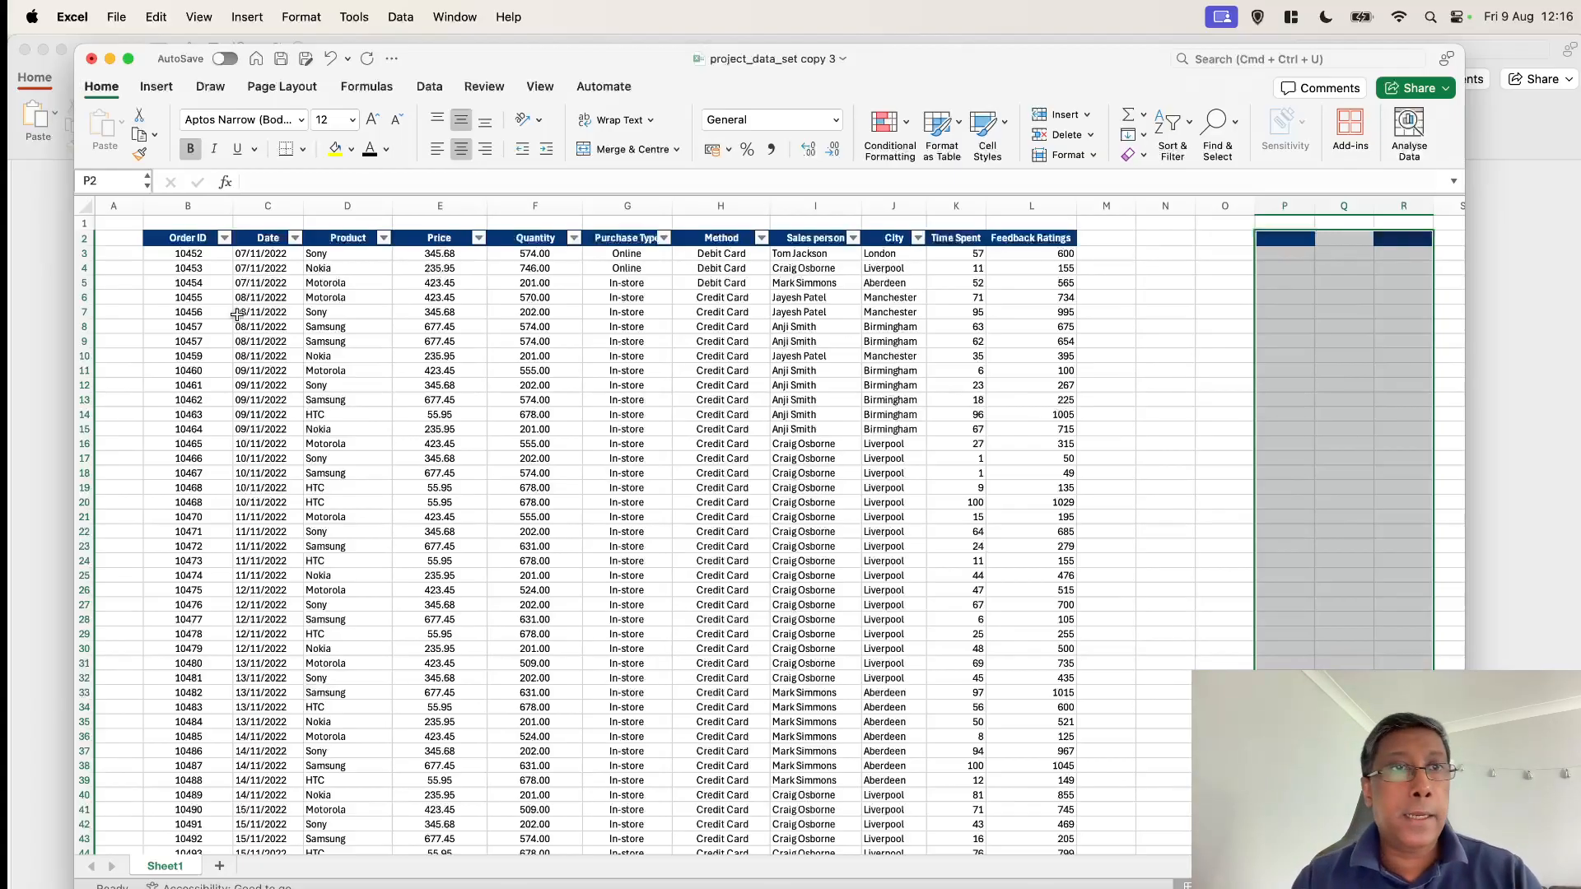
click(179, 238)
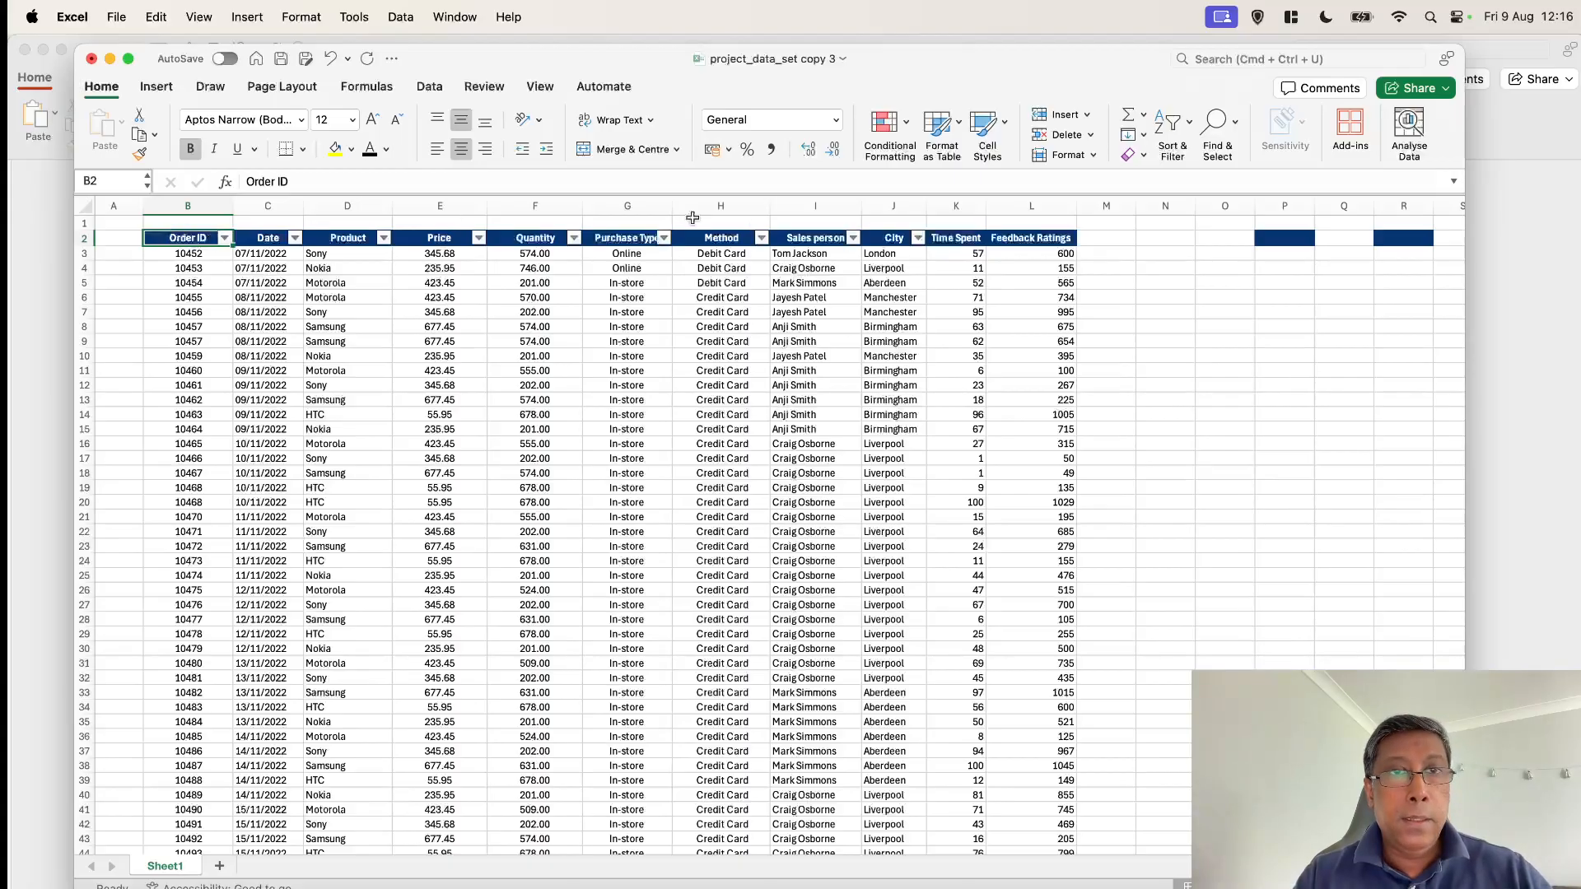
shift+click(1051, 238)
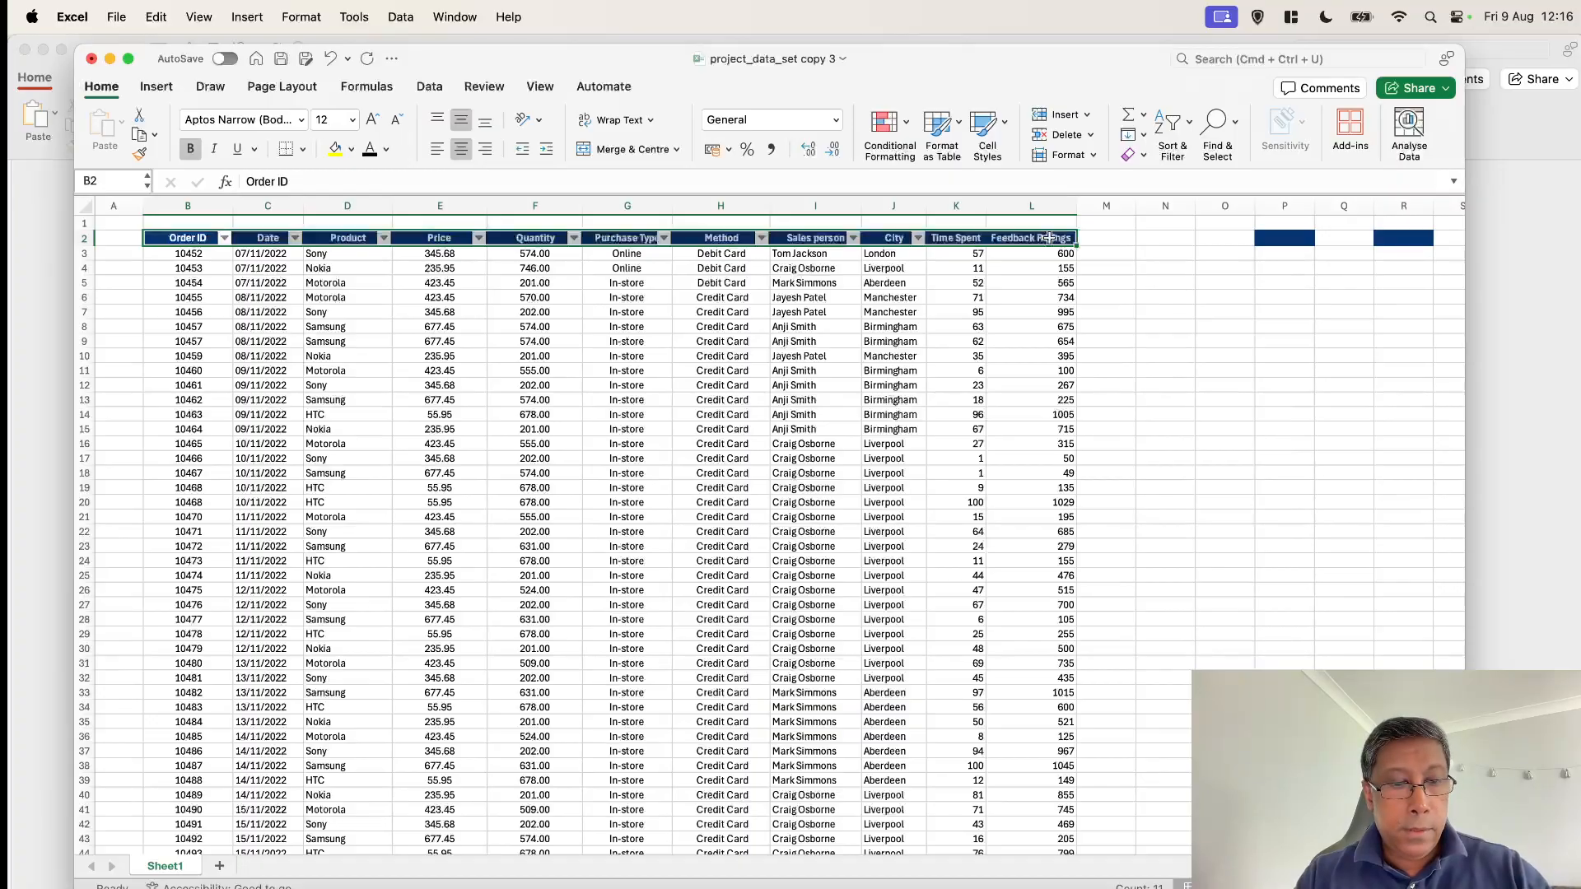
key(ctrl+shift+Down)
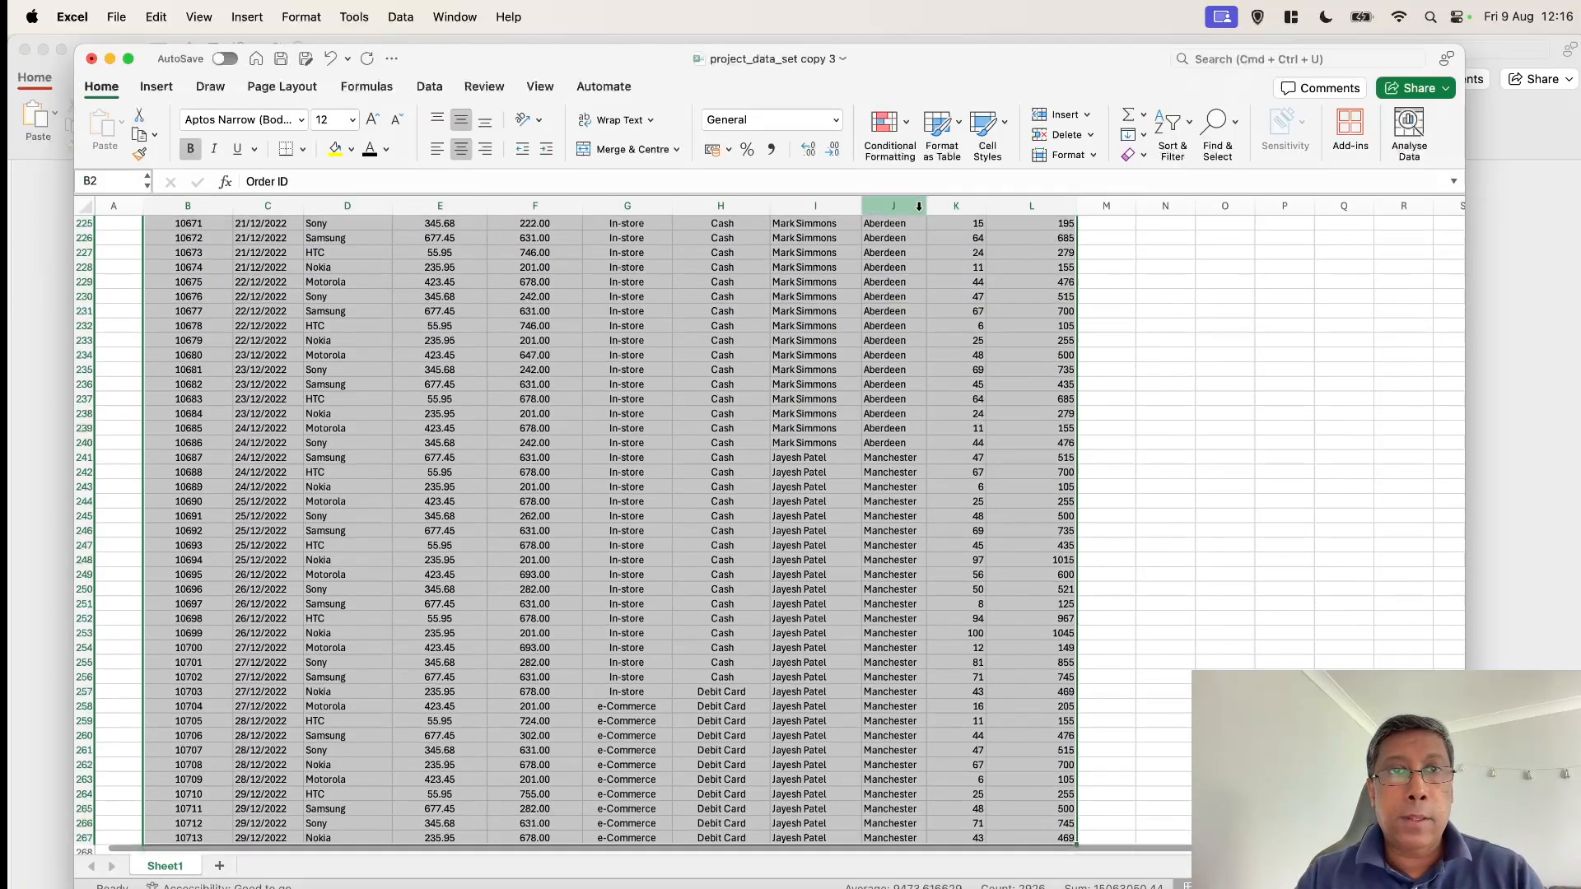
scroll(918, 312, up, 20)
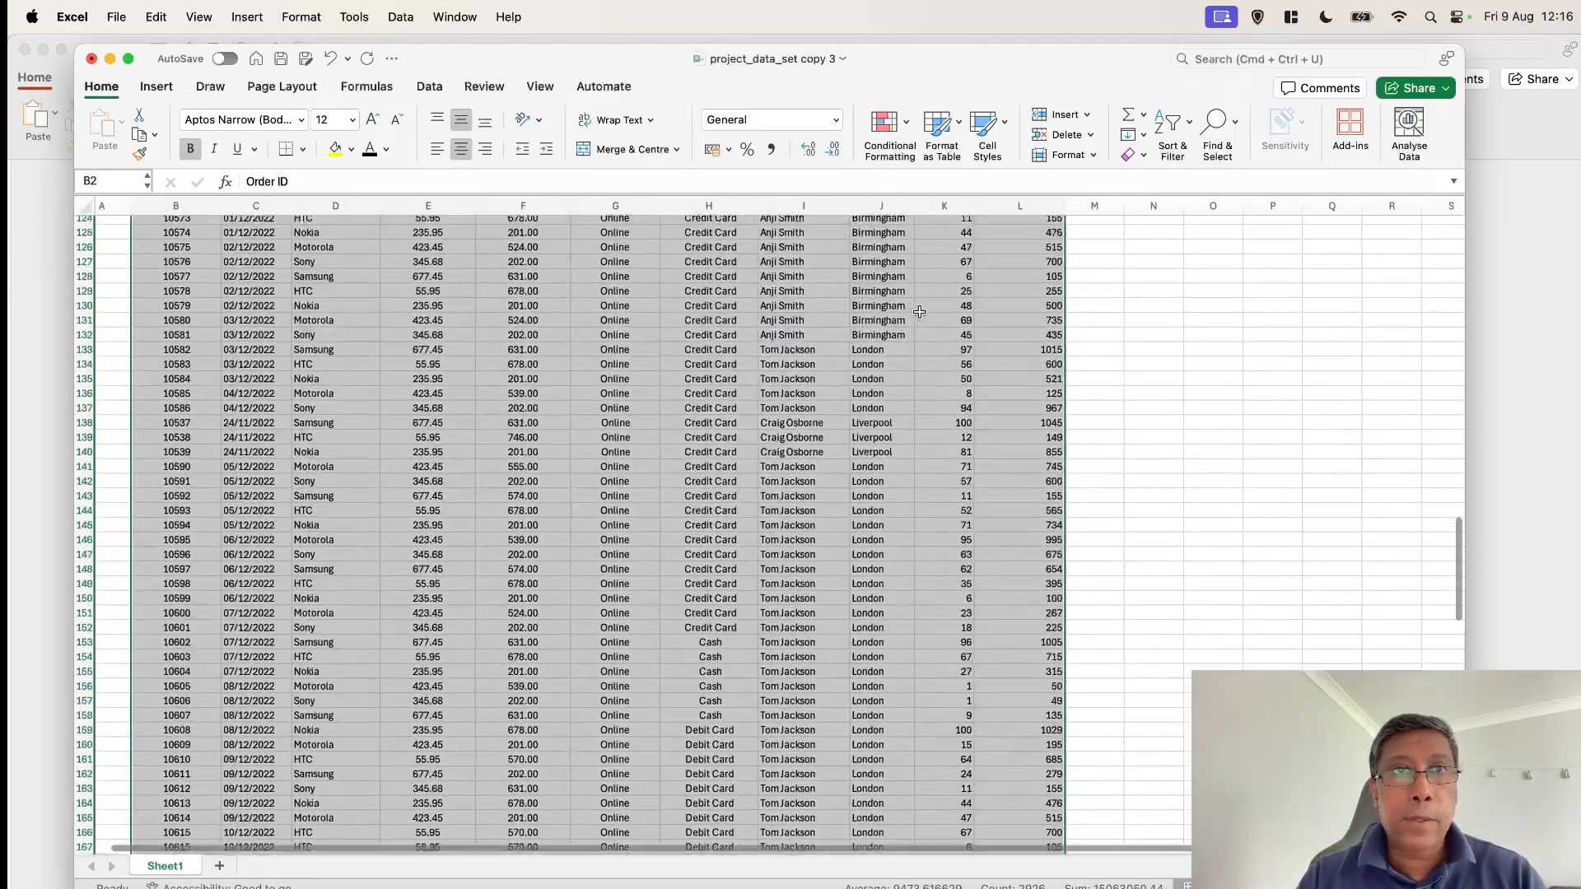
scroll(919, 311, up, 15)
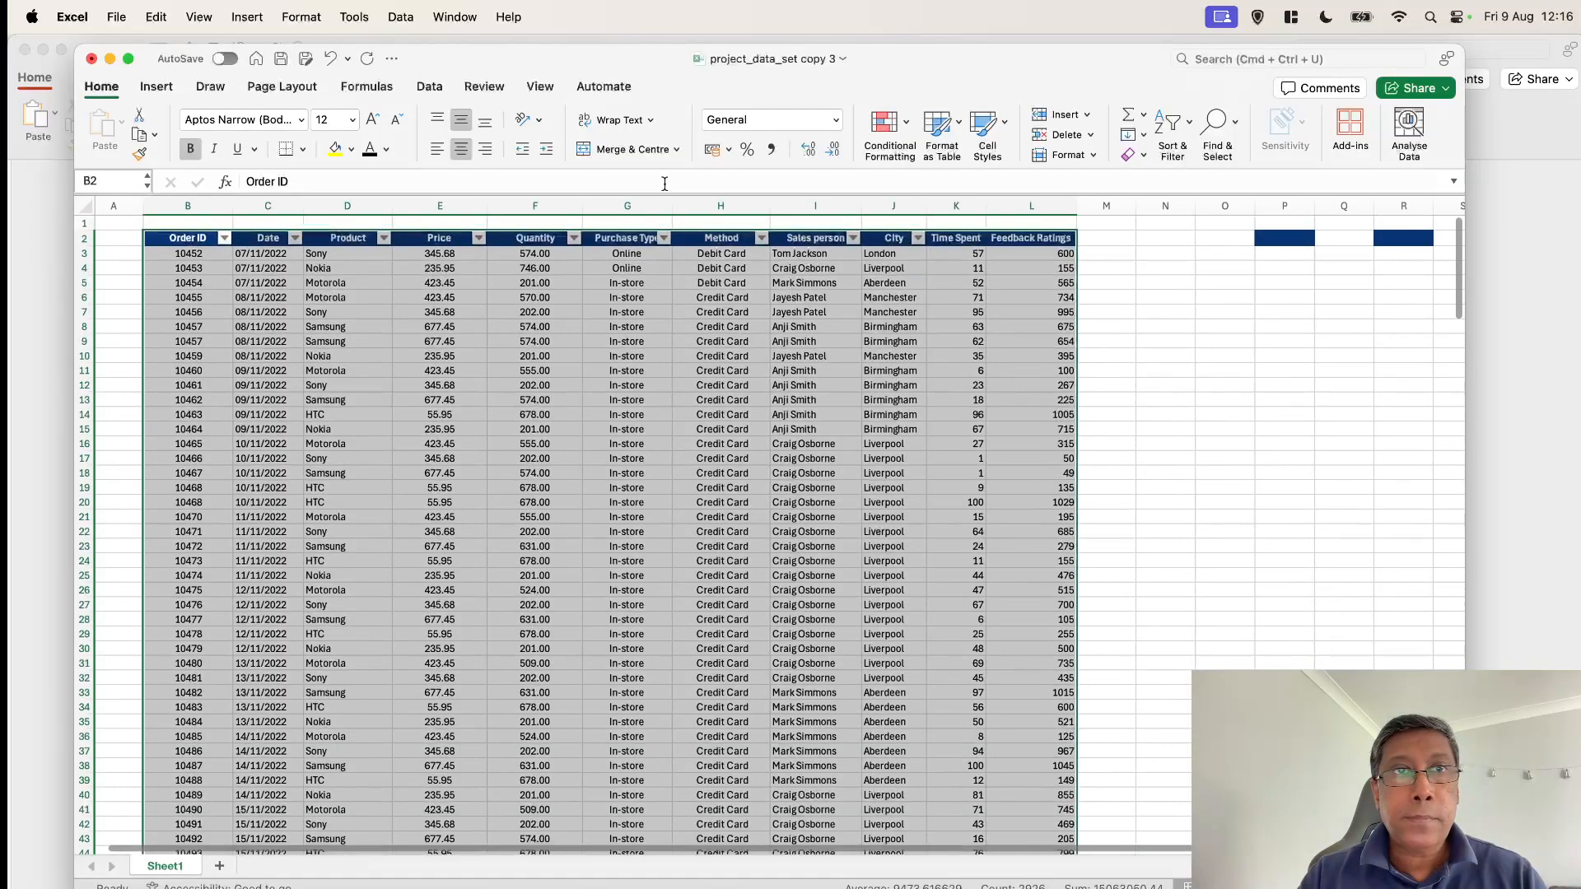
click(436, 89)
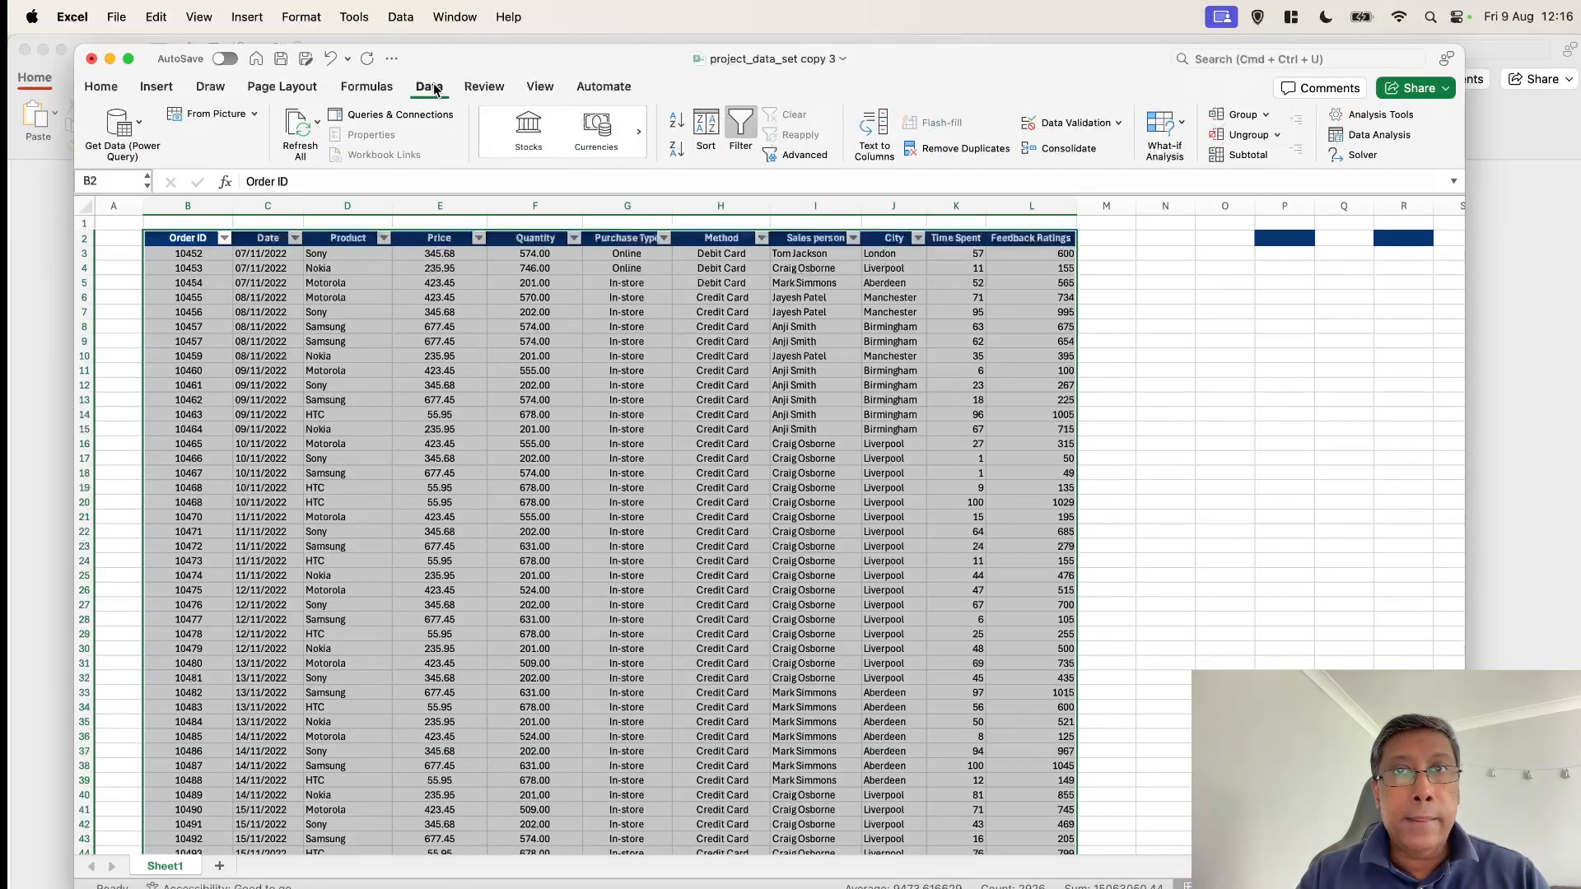
click(945, 155)
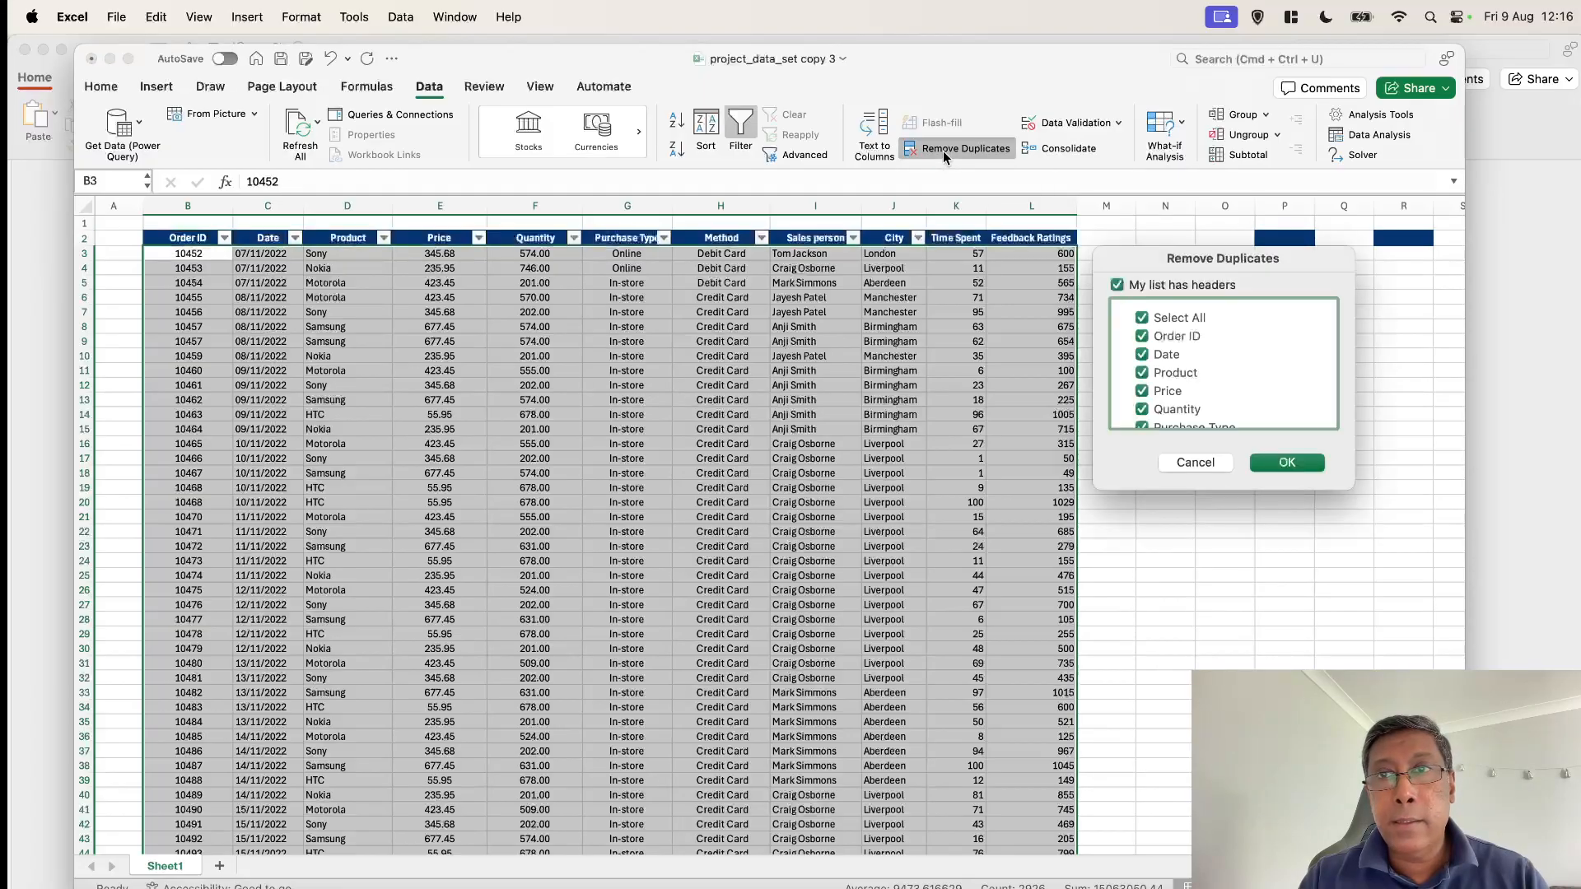
scroll(1184, 372, down, 3)
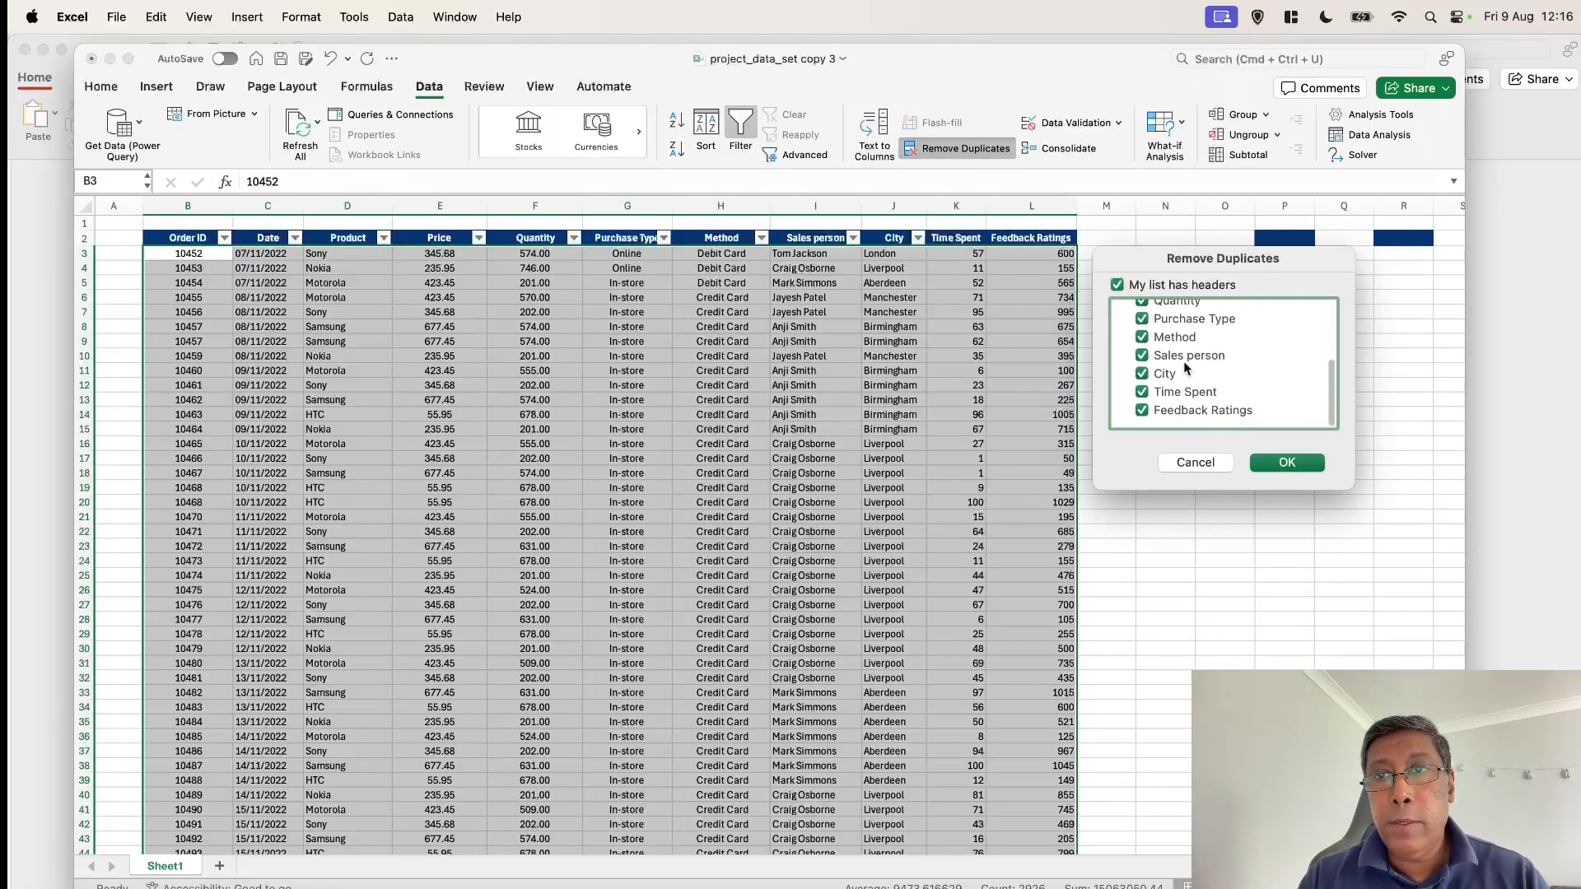
click(1283, 468)
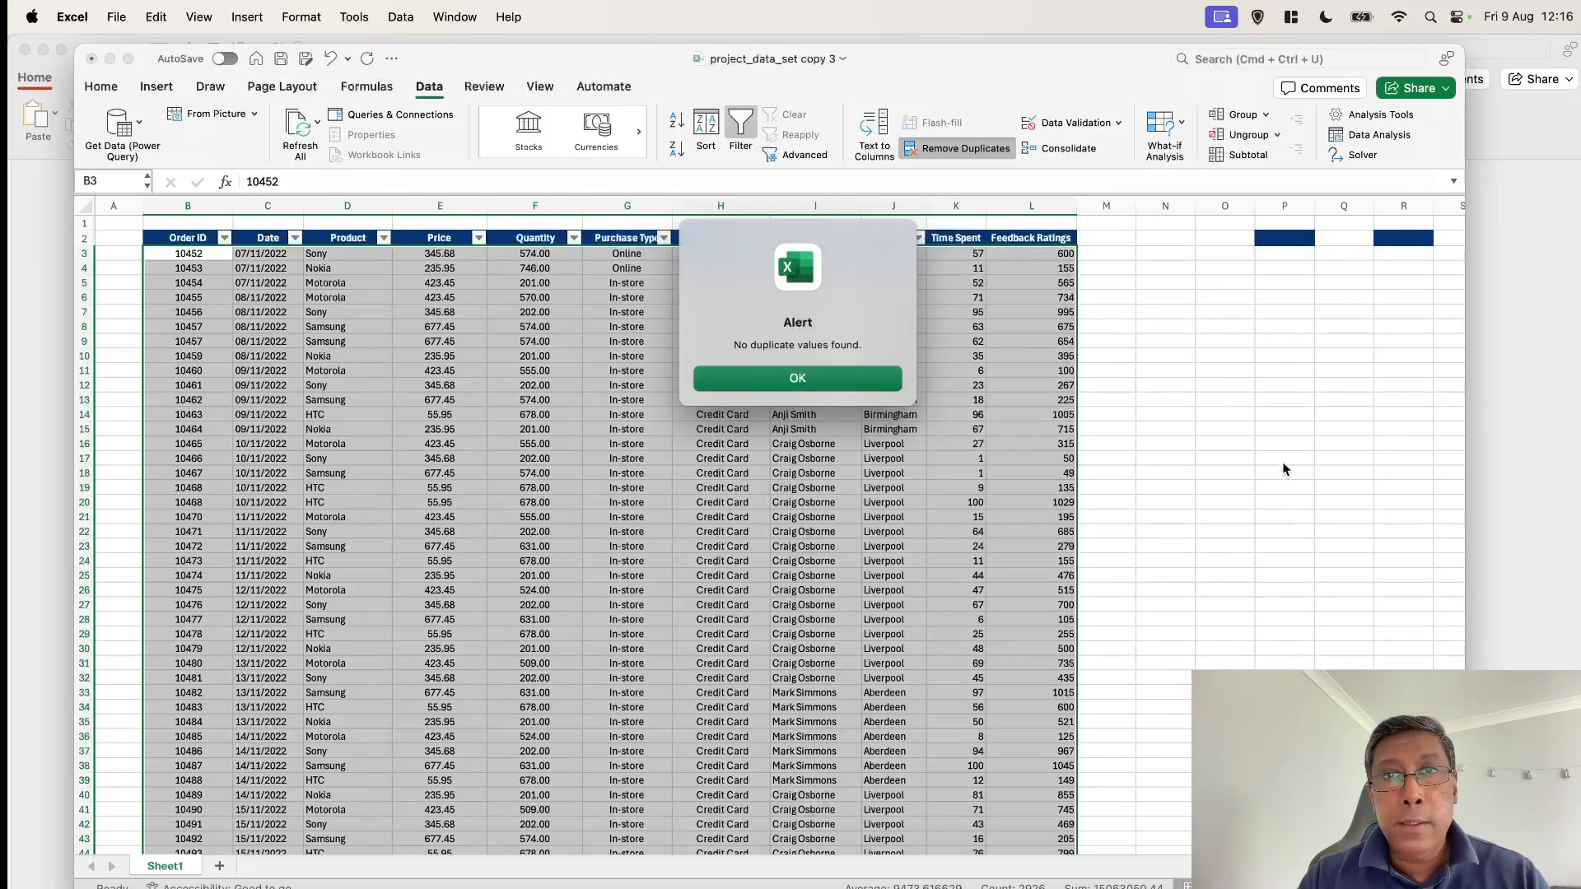
click(777, 377)
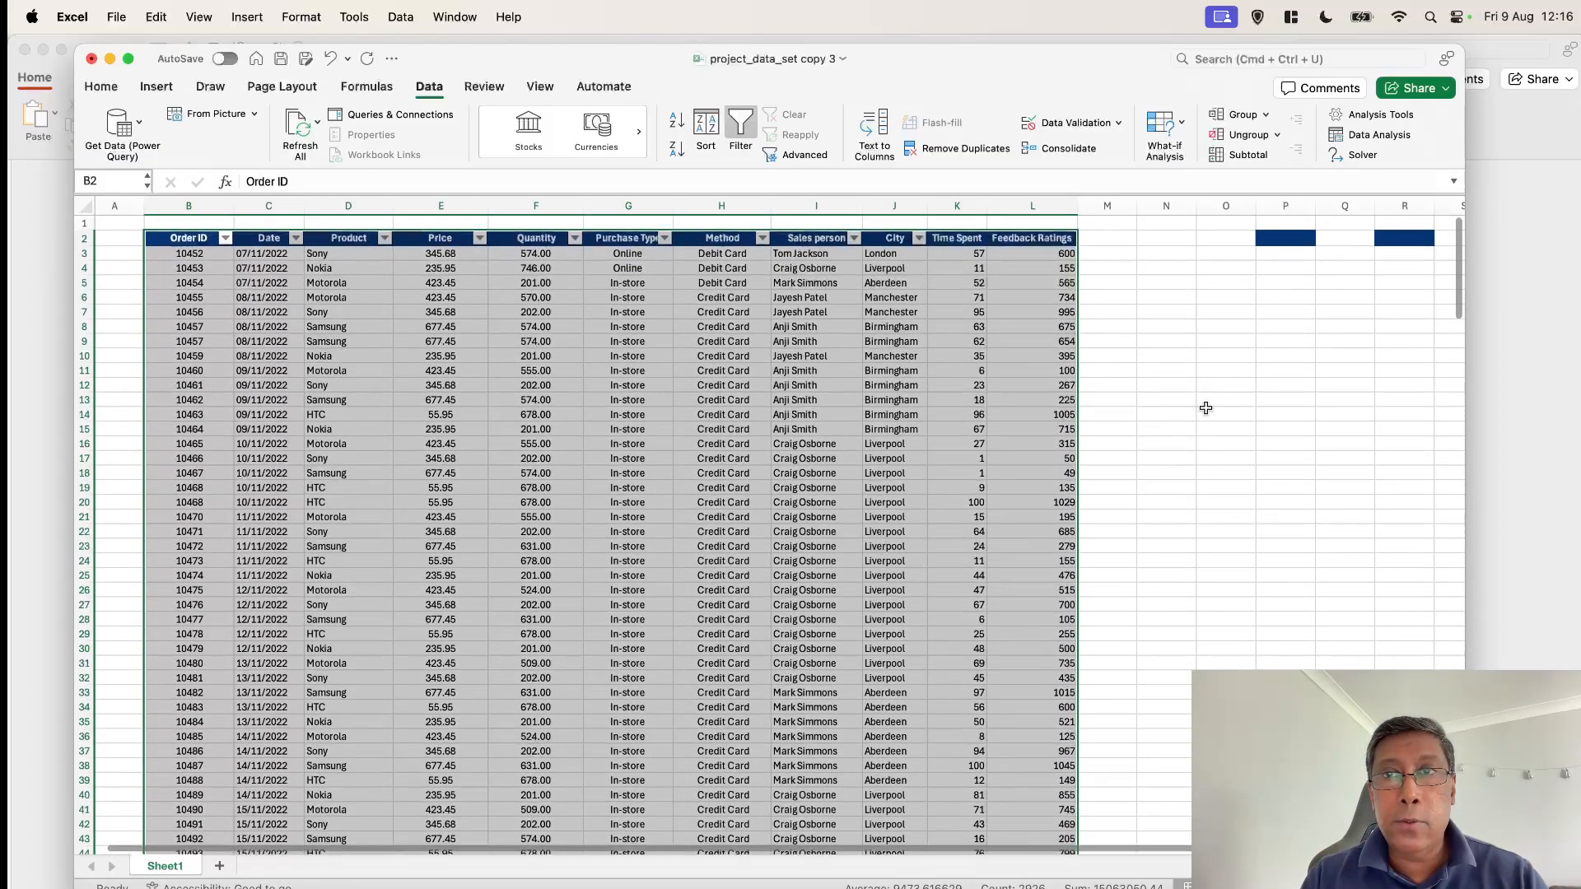
click(1205, 408)
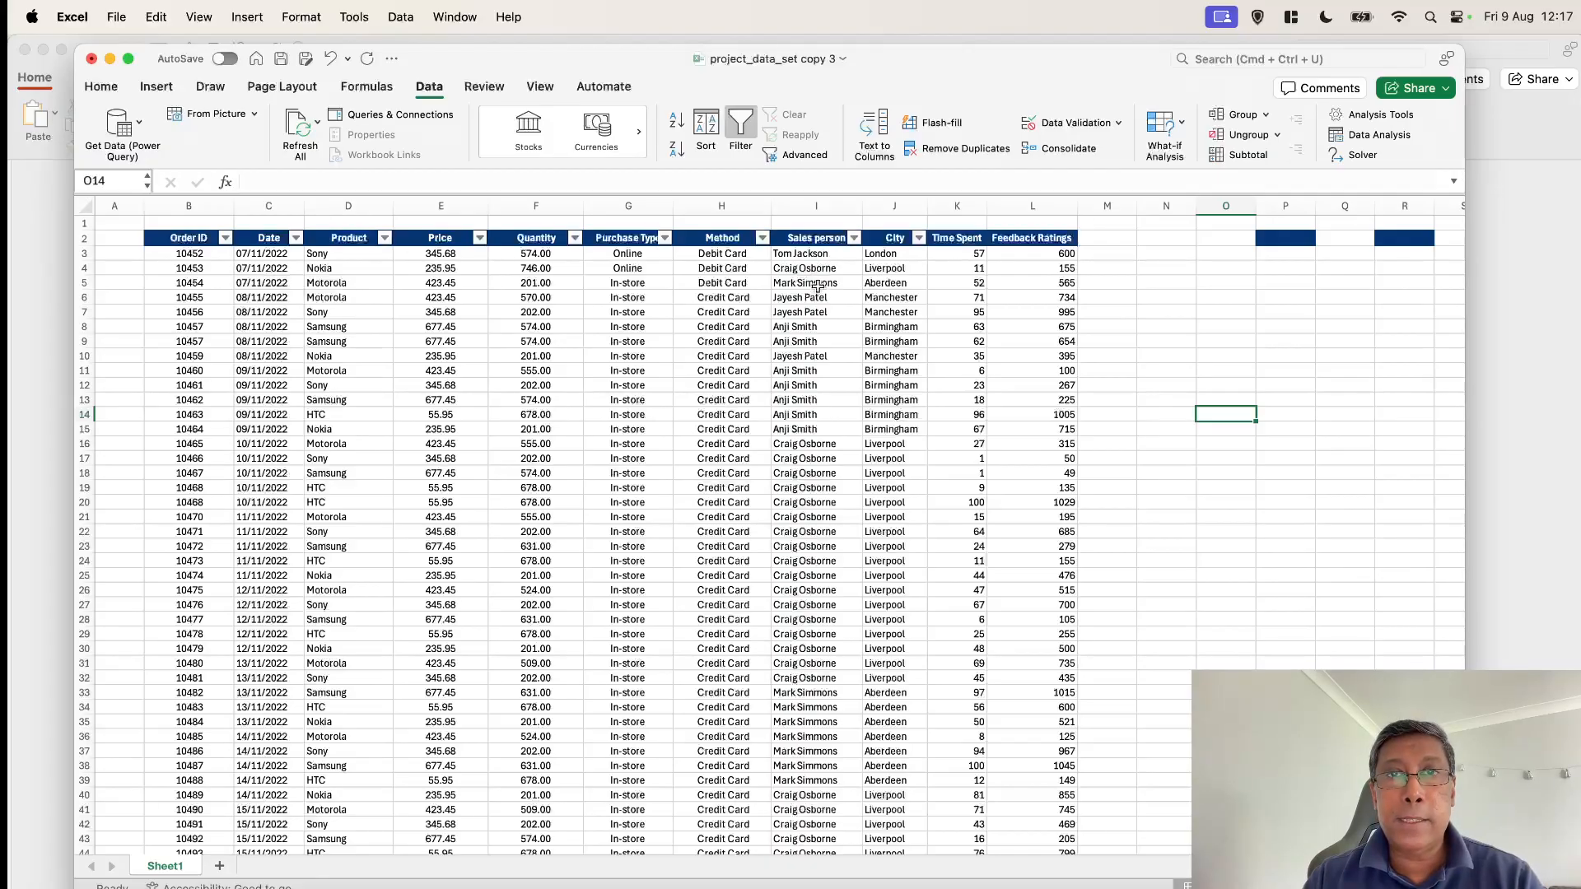
scroll(816, 436, down, 2)
scroll(817, 437, up, 2)
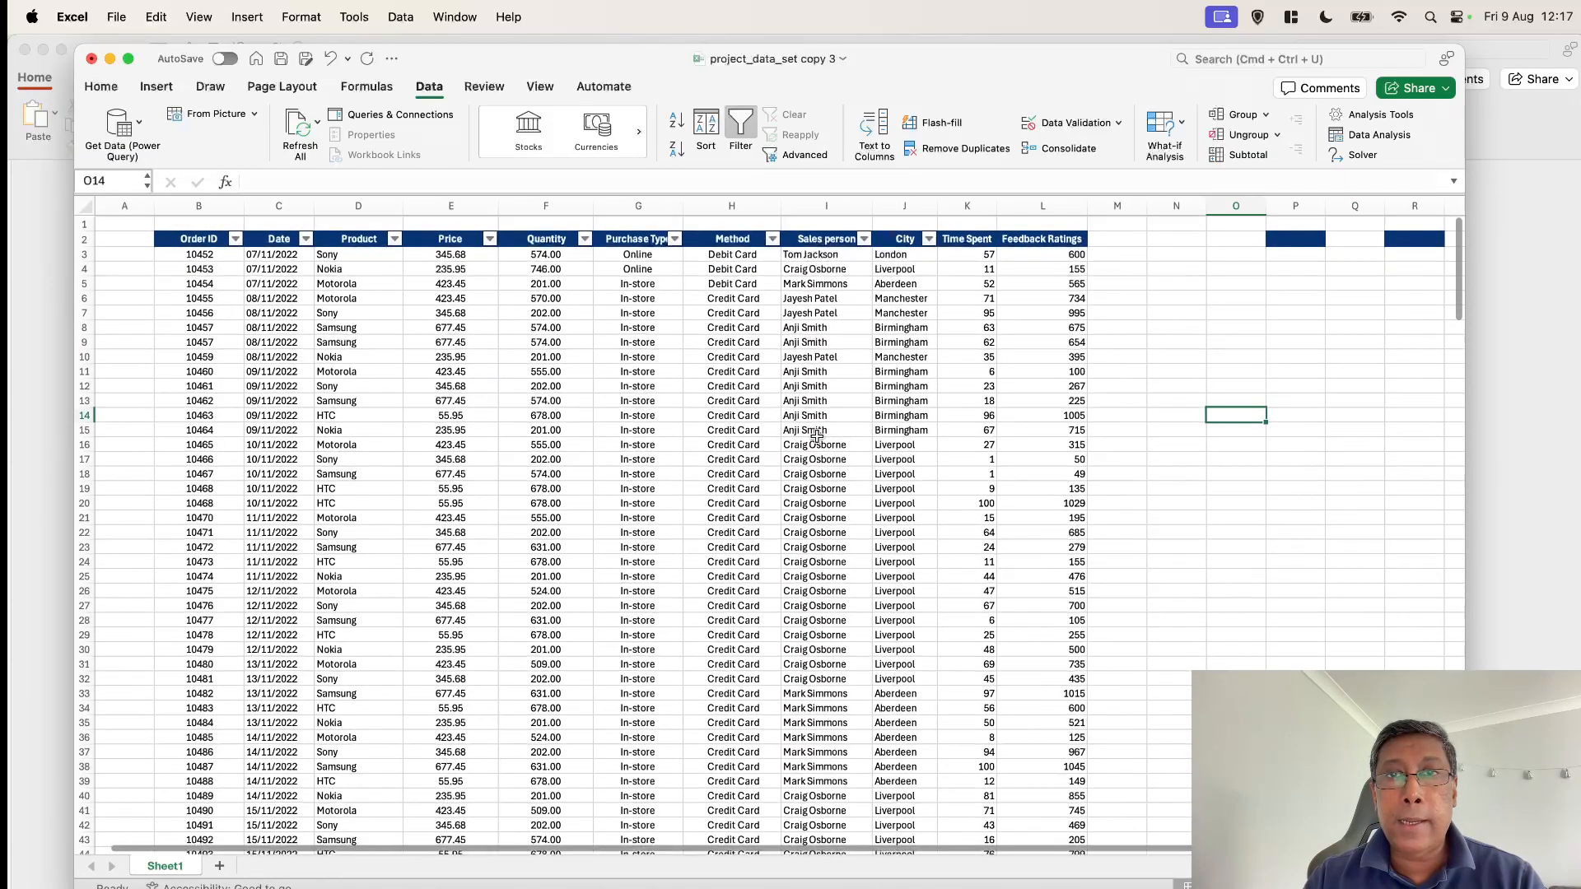